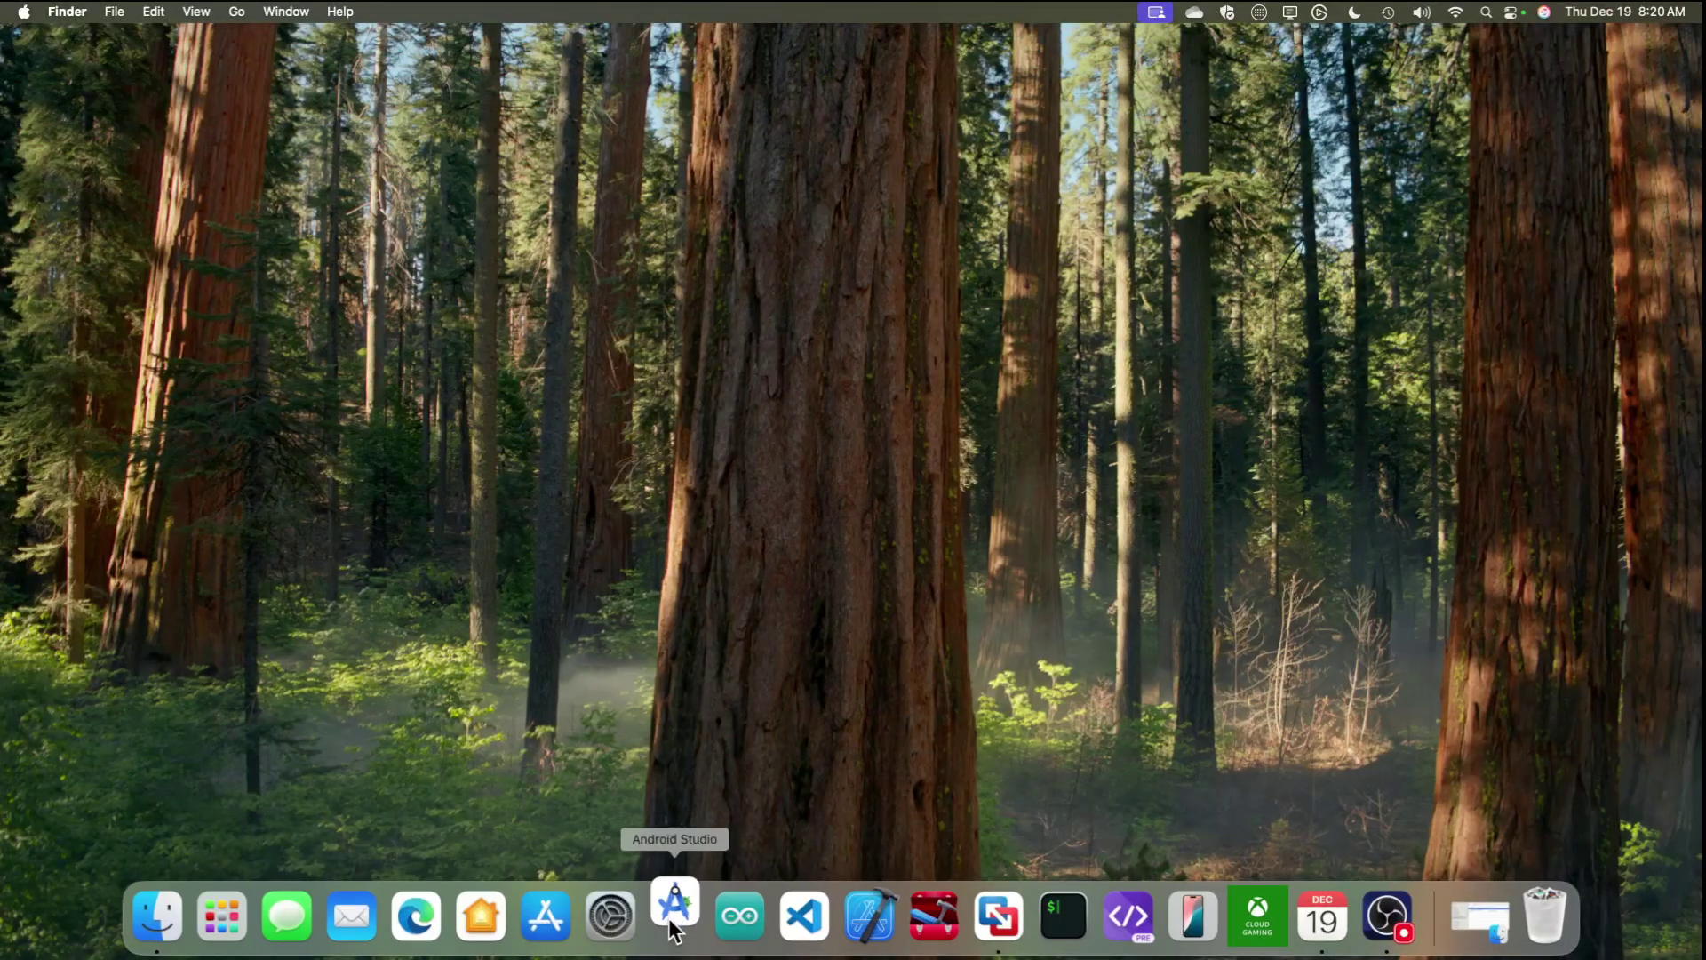
Step: Launch Android Studio, Arduino IDE, Xcode and Xcodes from the Dock, arranging the Xcode windows
click(675, 914)
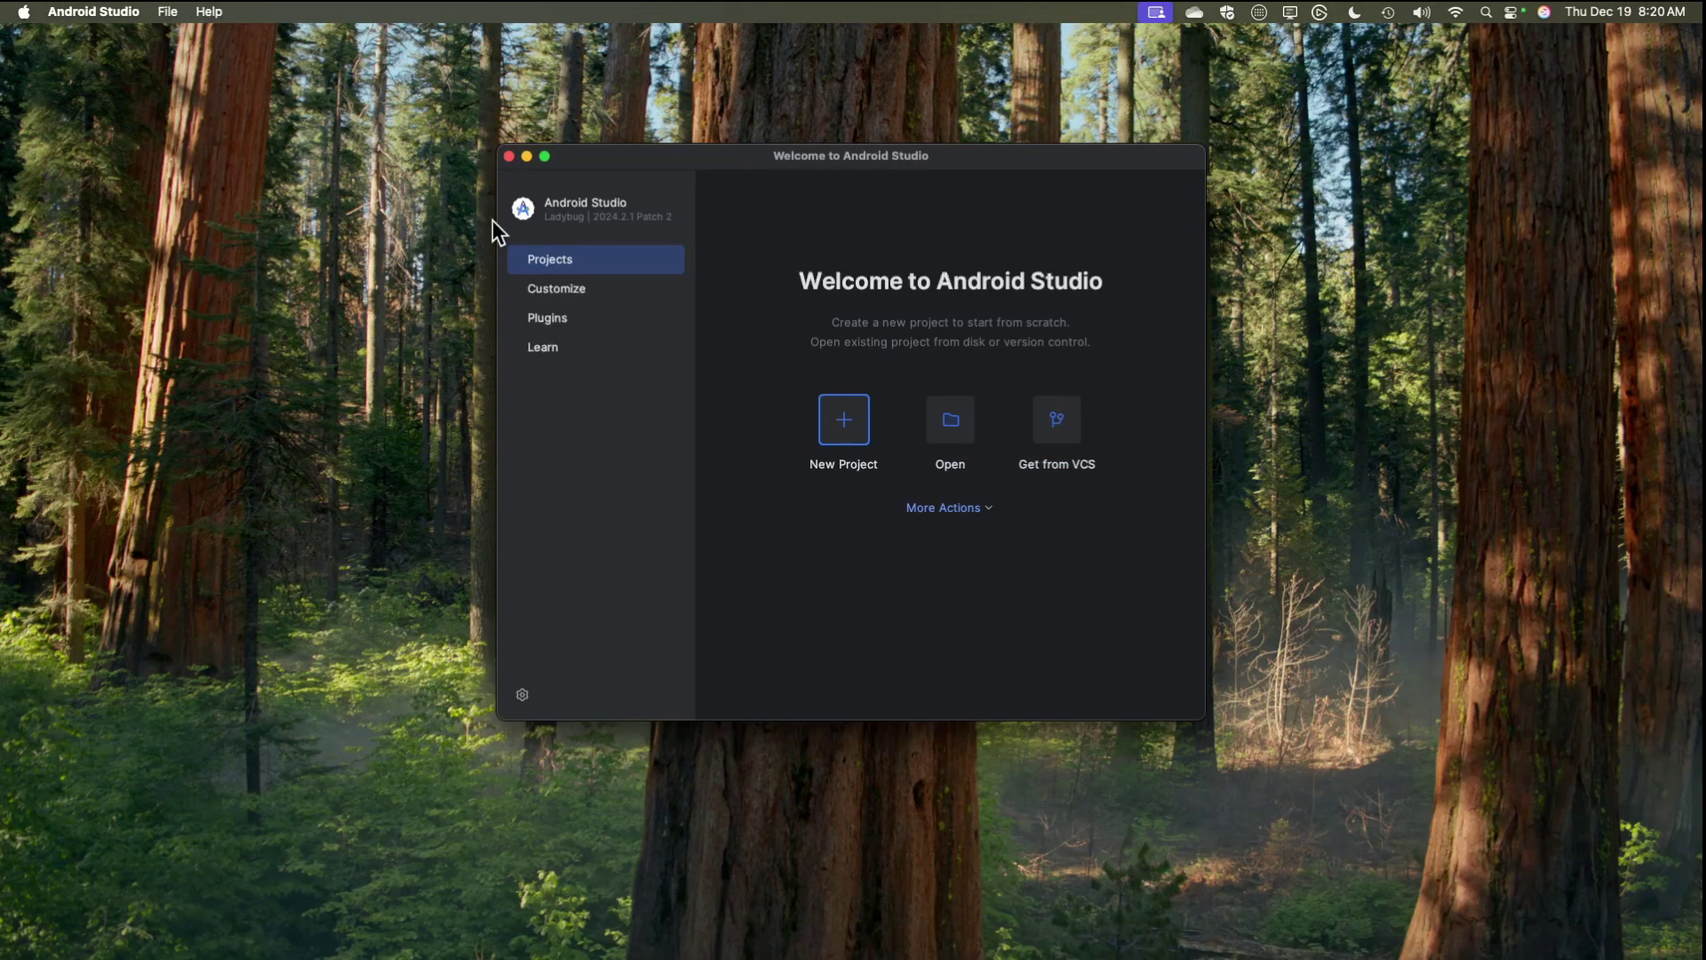
mouse_move(732, 914)
click(707, 917)
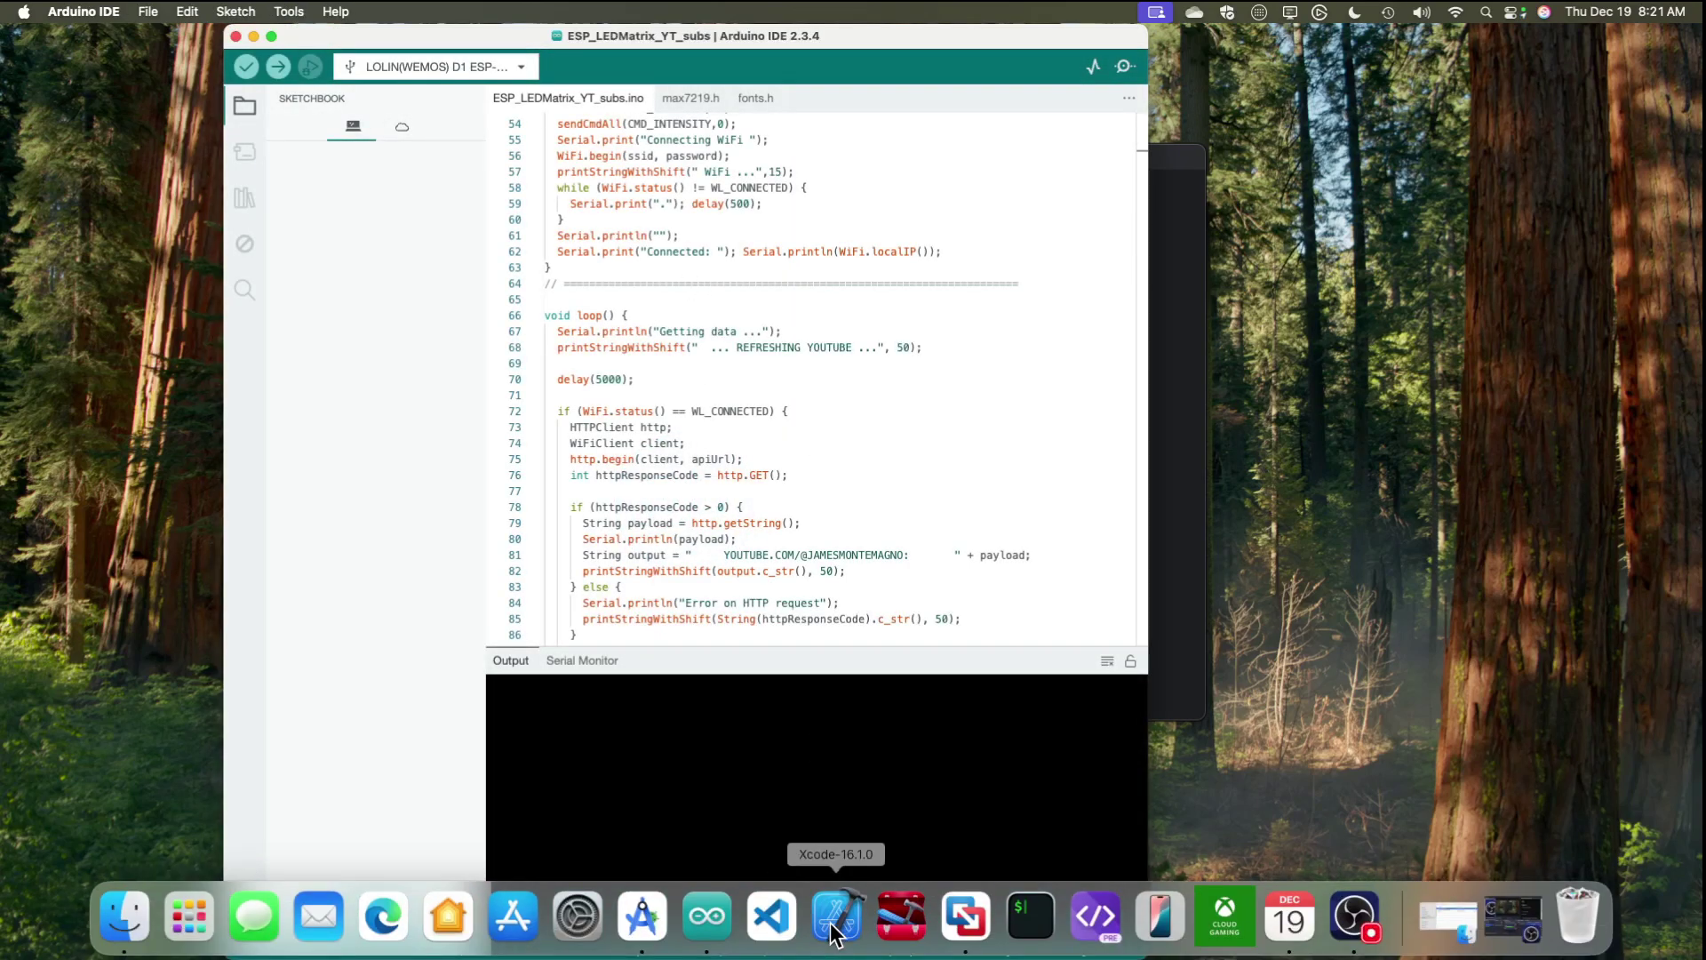
click(836, 920)
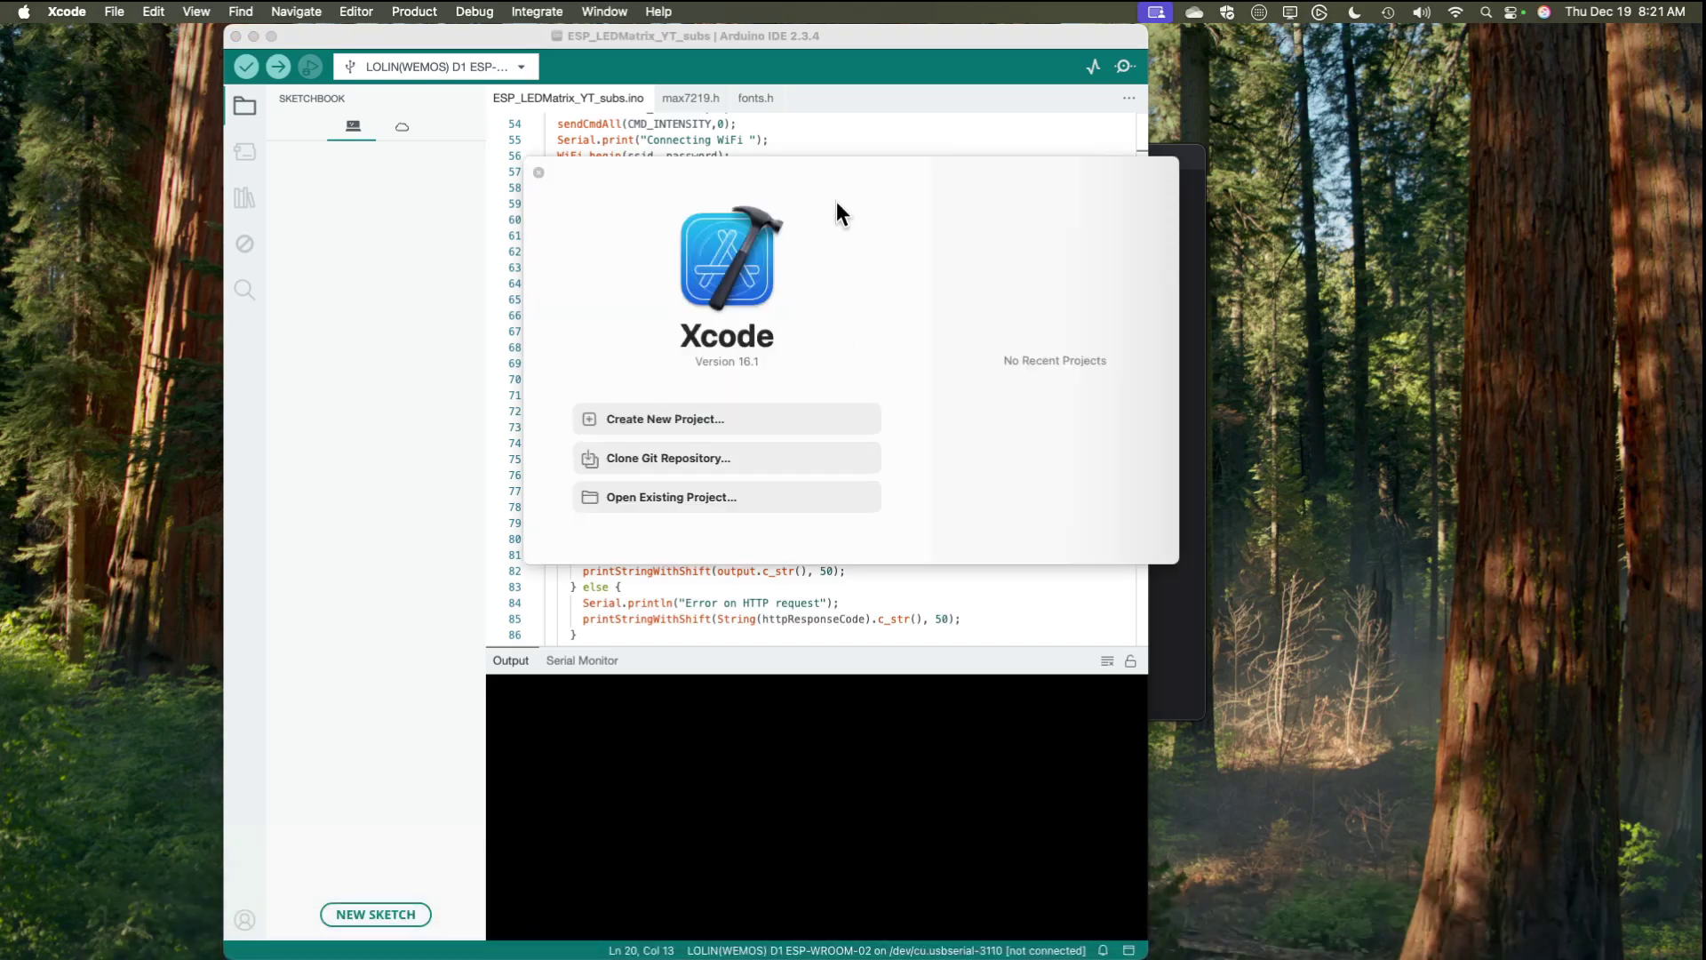
drag(838, 198, 1205, 253)
click(902, 918)
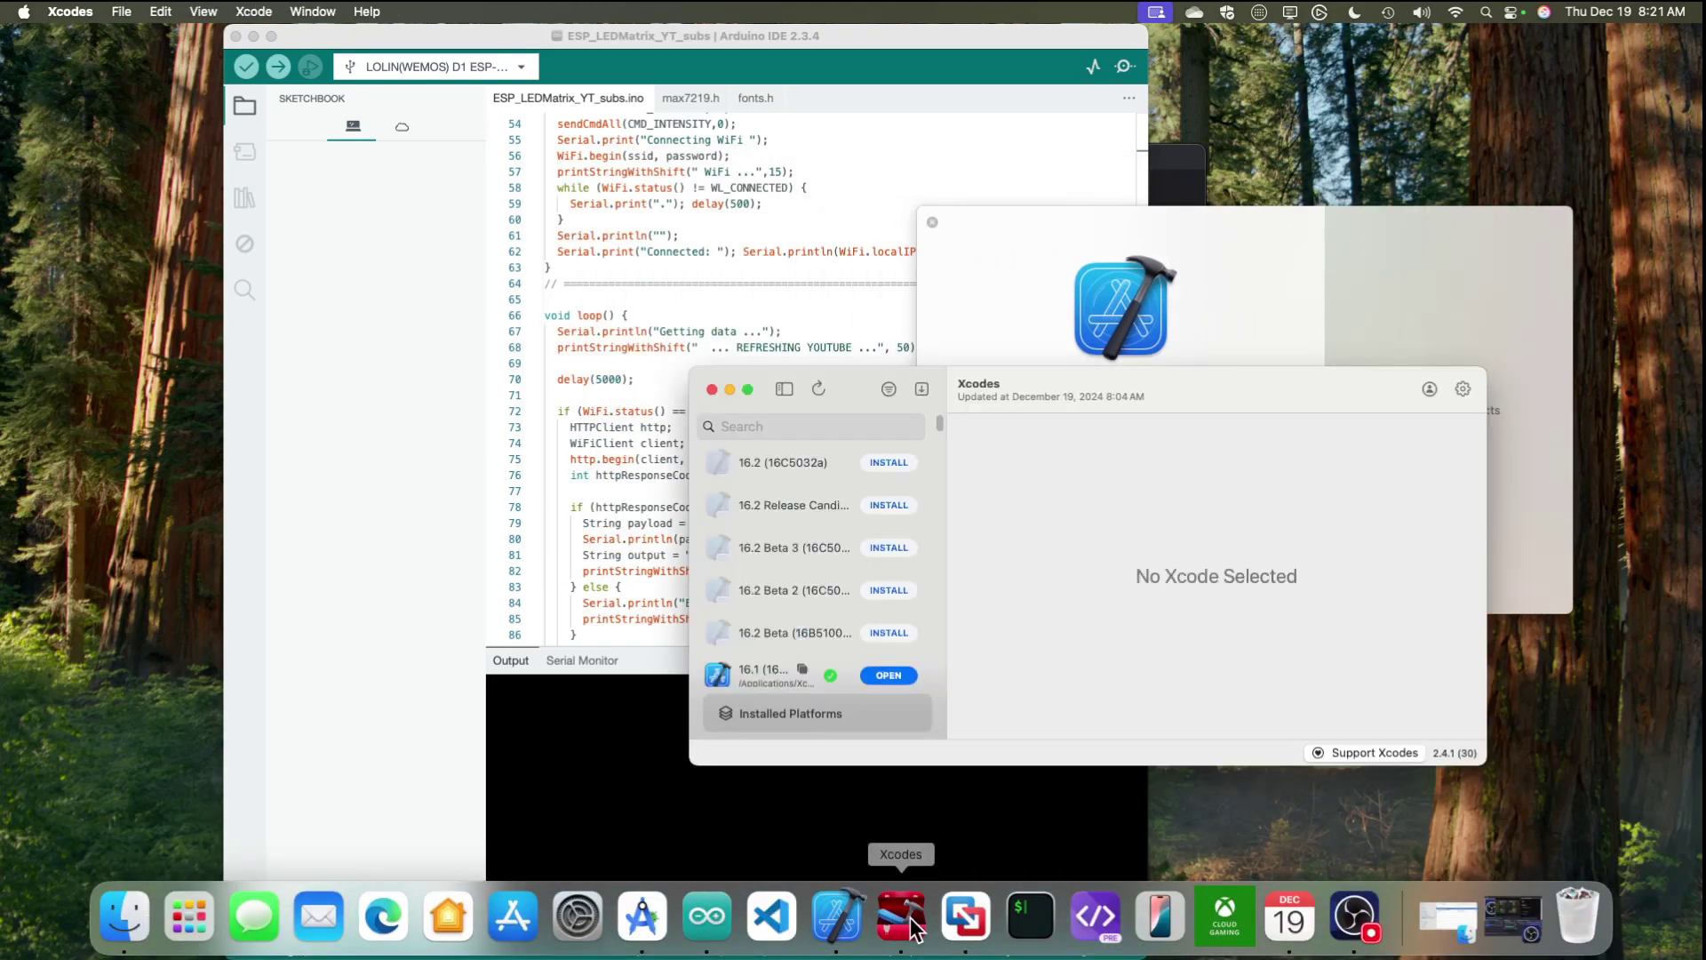
drag(935, 346, 681, 191)
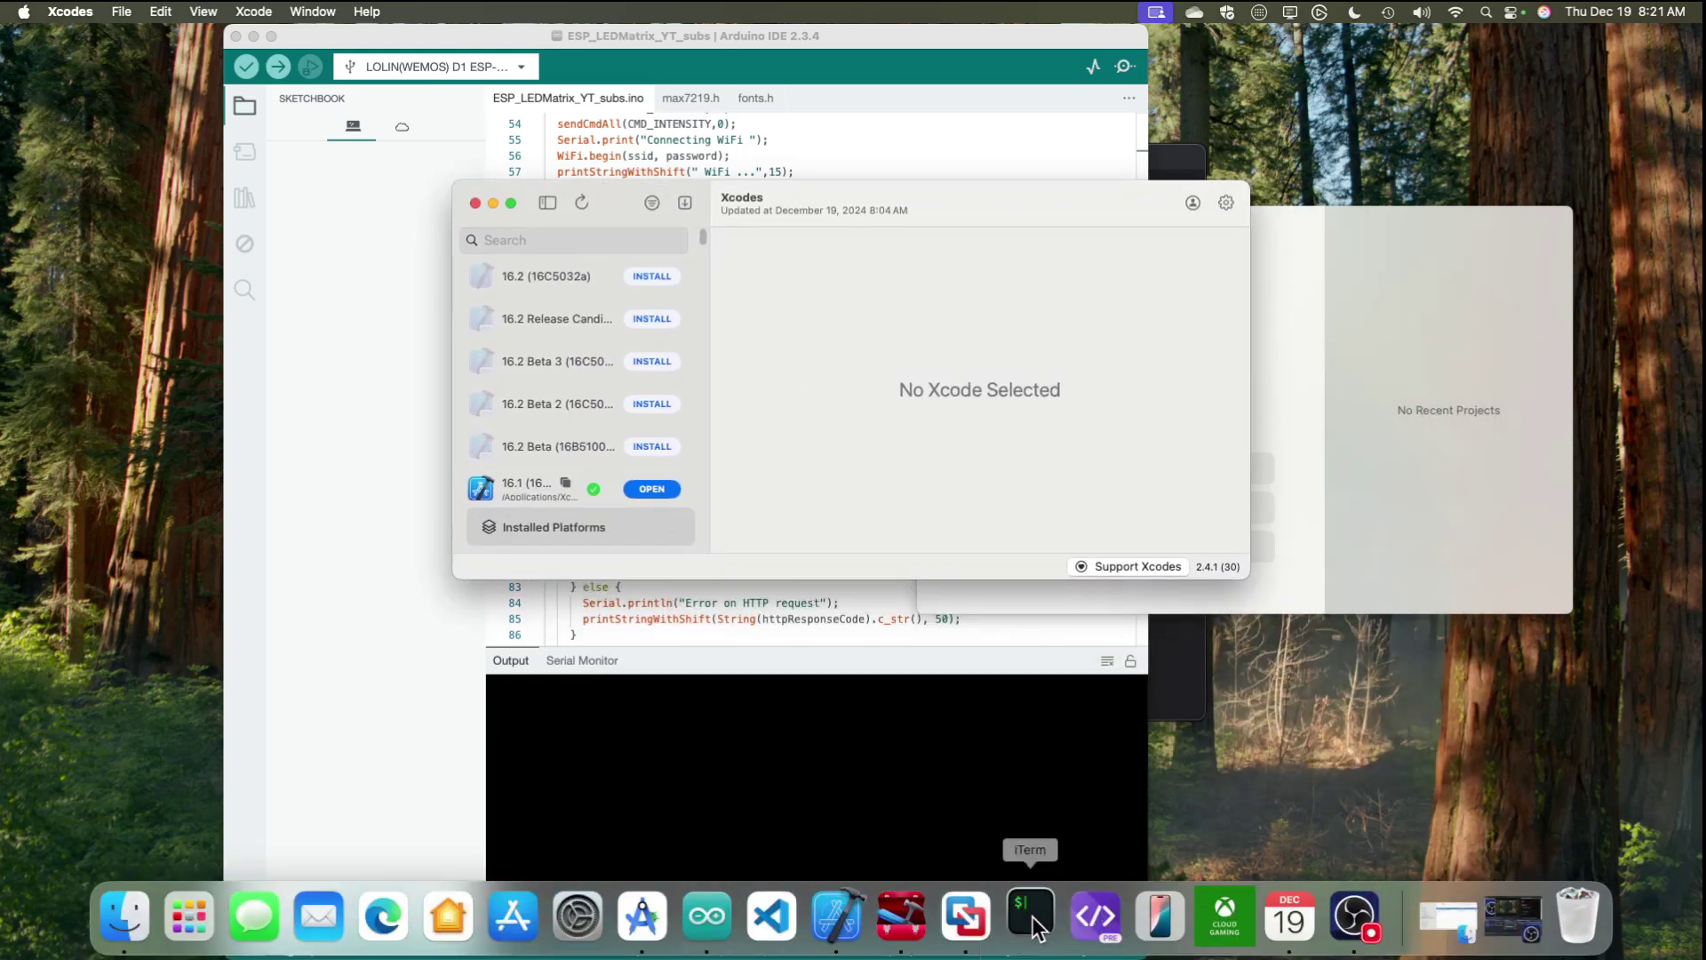
Step: Open iTerm2 with enlarged text, then launch DevToys
click(1033, 916)
drag(615, 345, 614, 283)
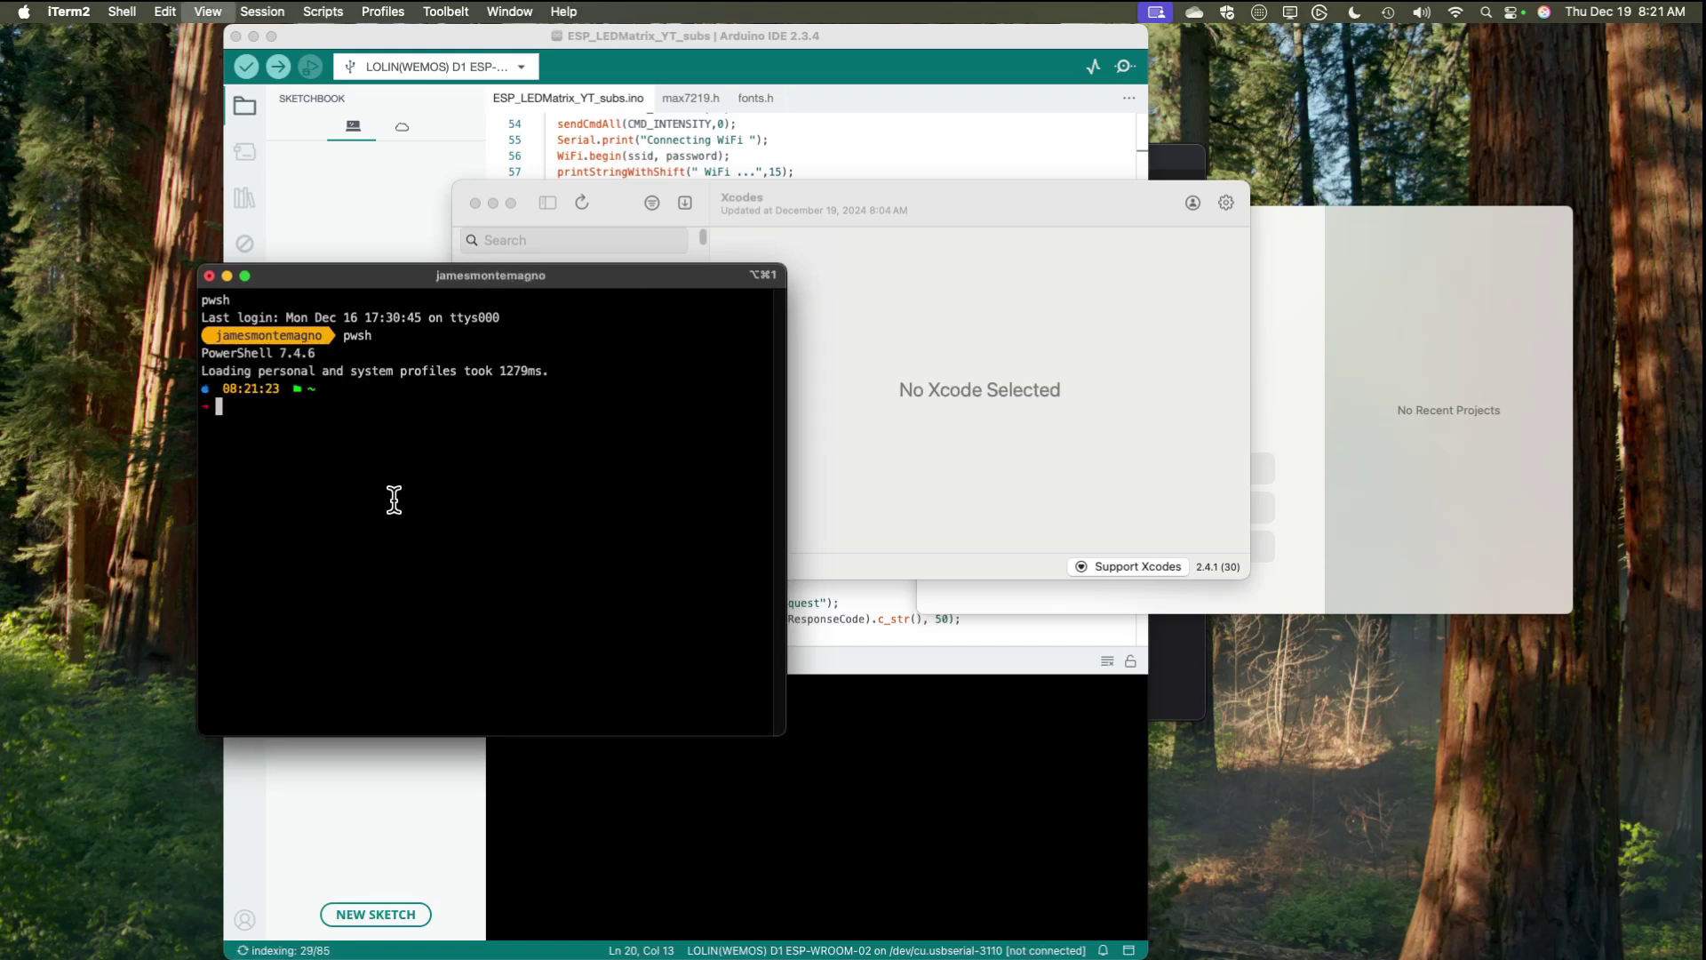
key(super+plus)
key(super+plus)
key(super+plus)
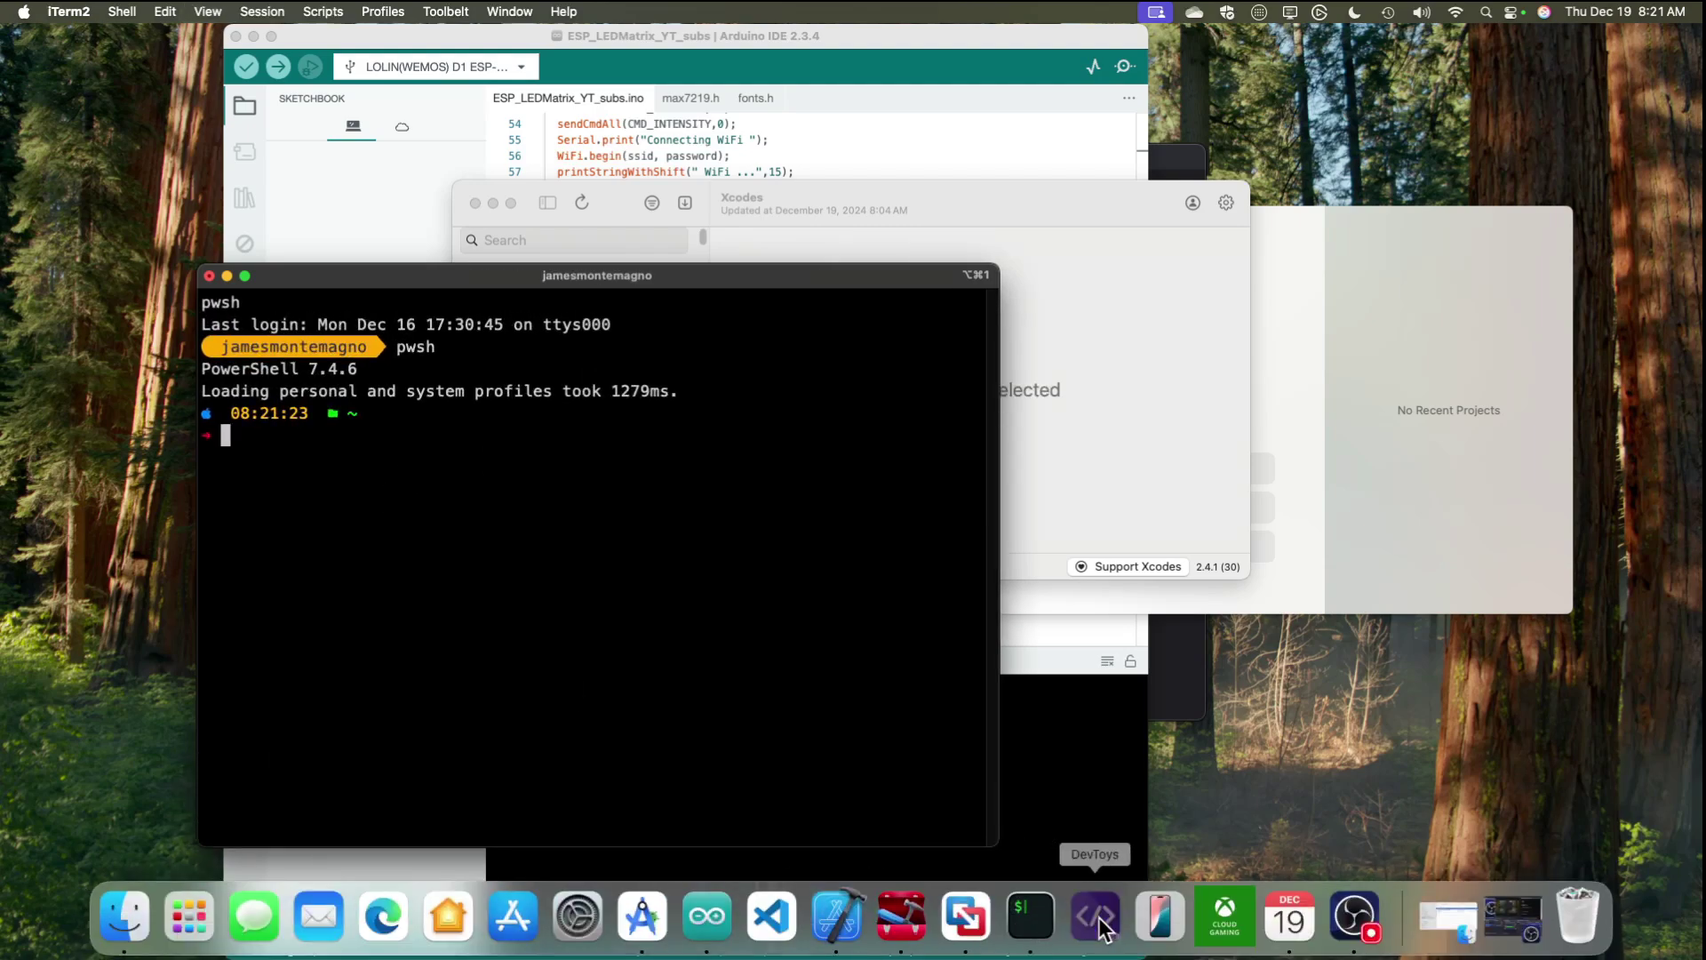
click(1096, 917)
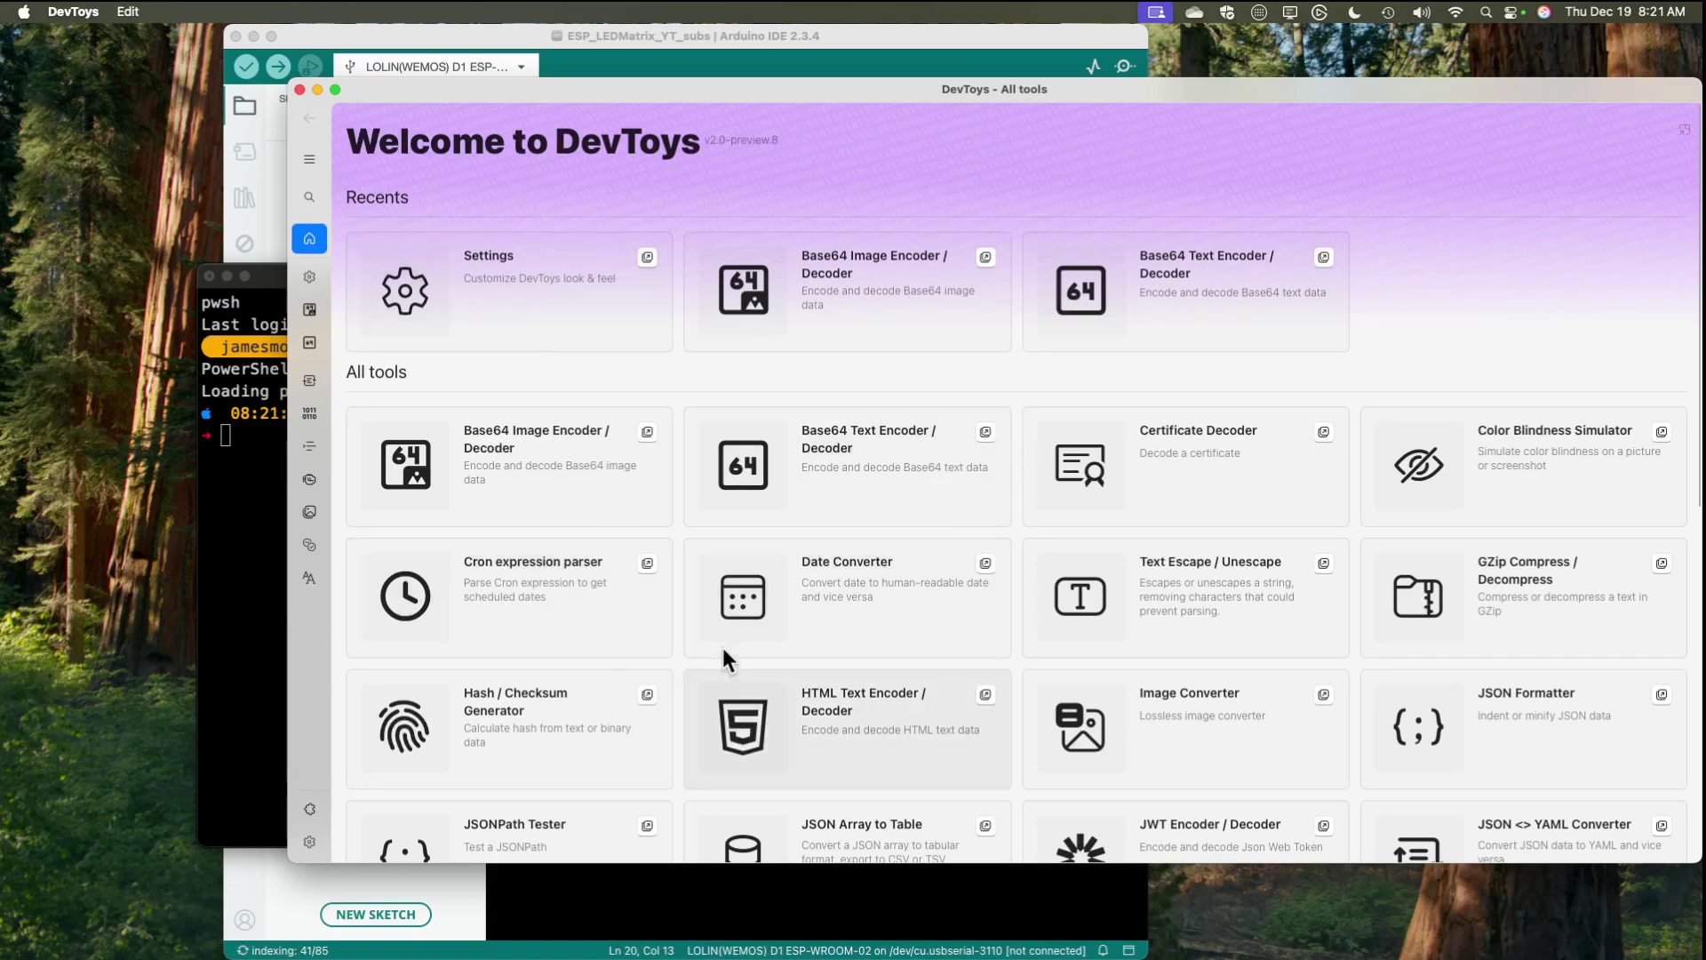
scroll(780, 597, down, 5)
scroll(835, 643, down, 3)
scroll(887, 658, up, 8)
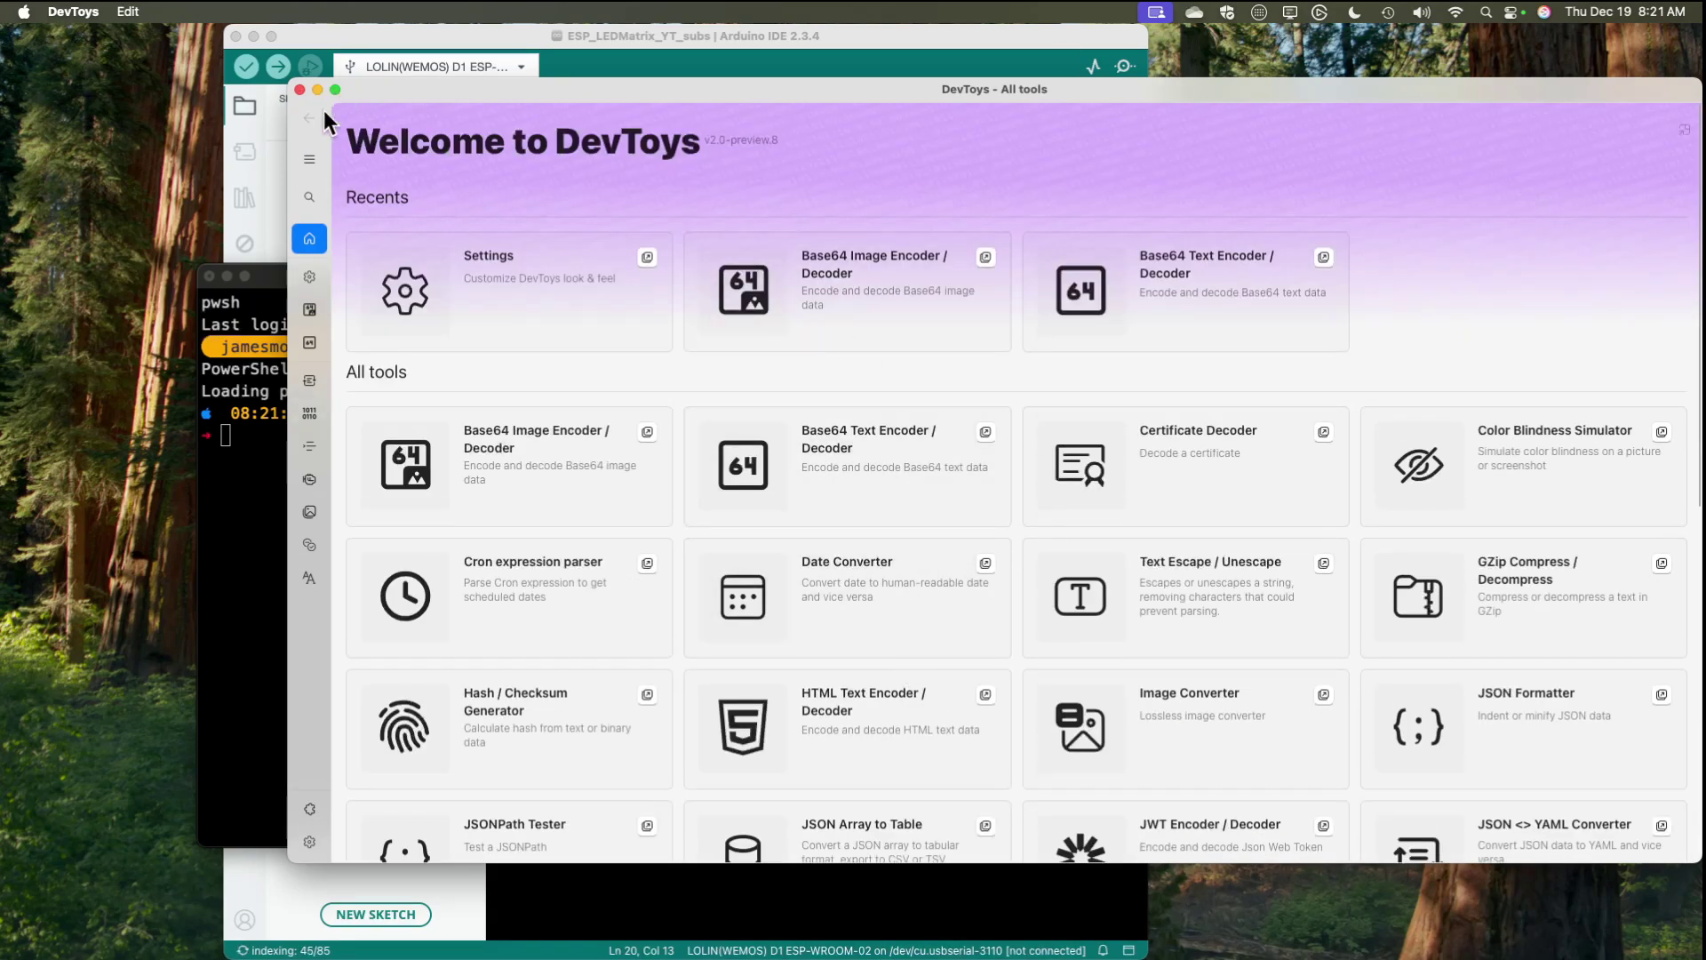
mouse_move(786, 920)
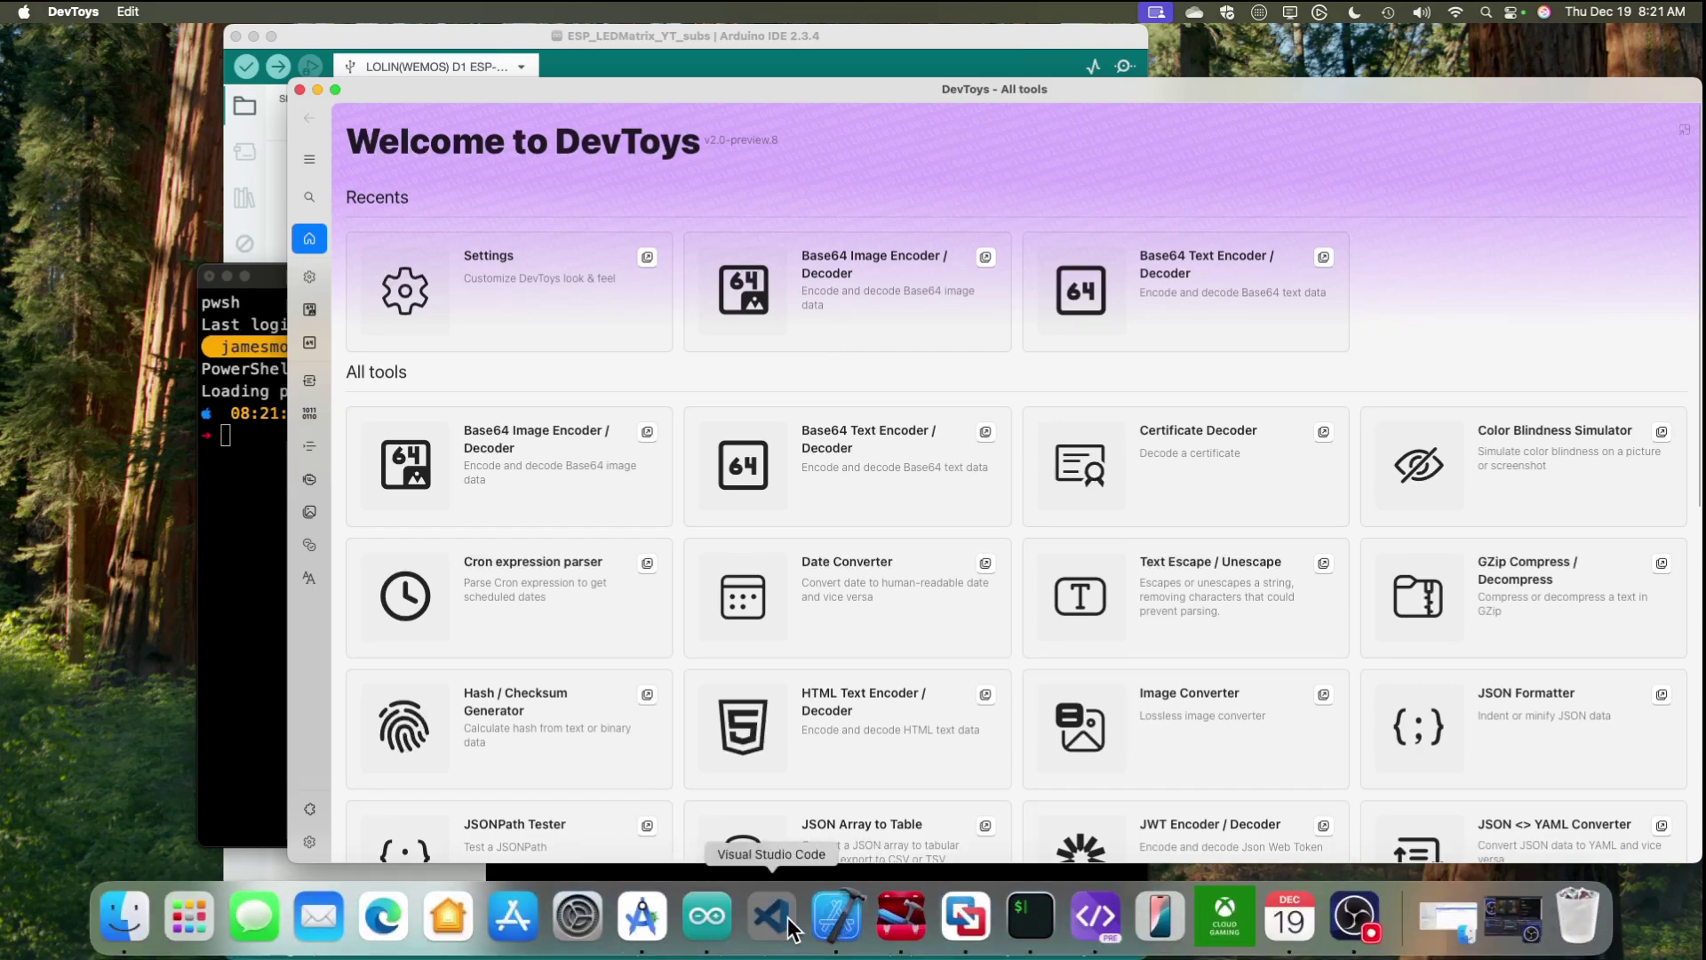
Step: Return to MauiProgram.cs in VS Code, then launch Docker Desktop, skip its onboarding and minimize it
click(774, 916)
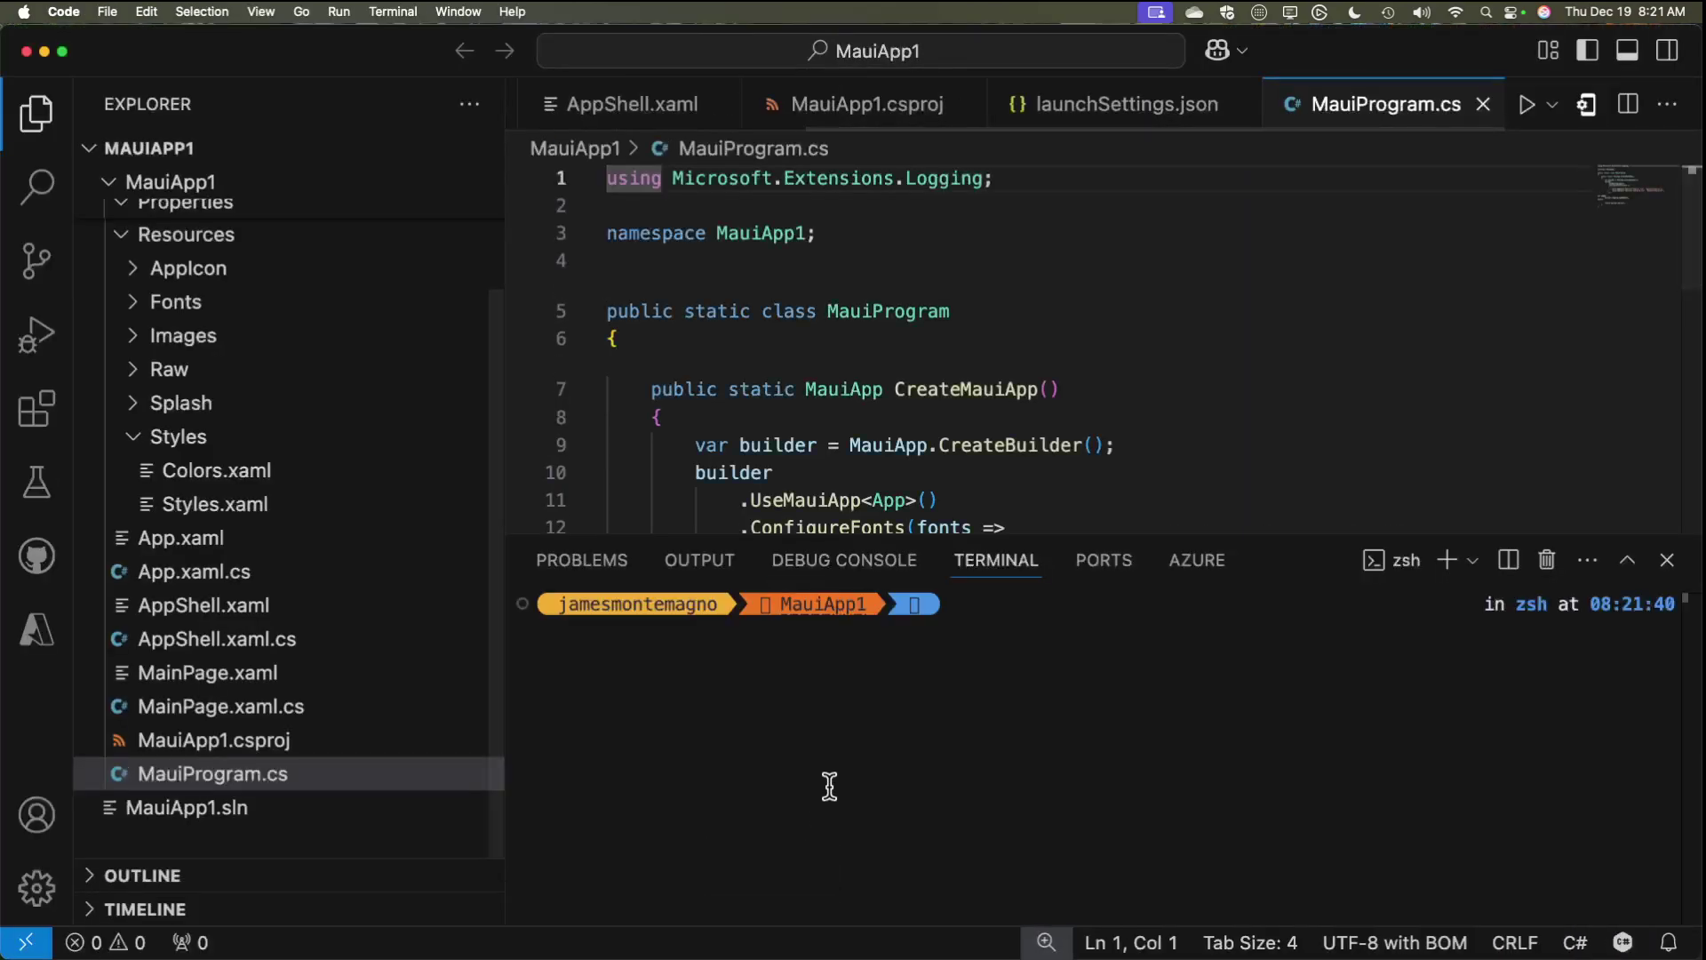
click(1240, 414)
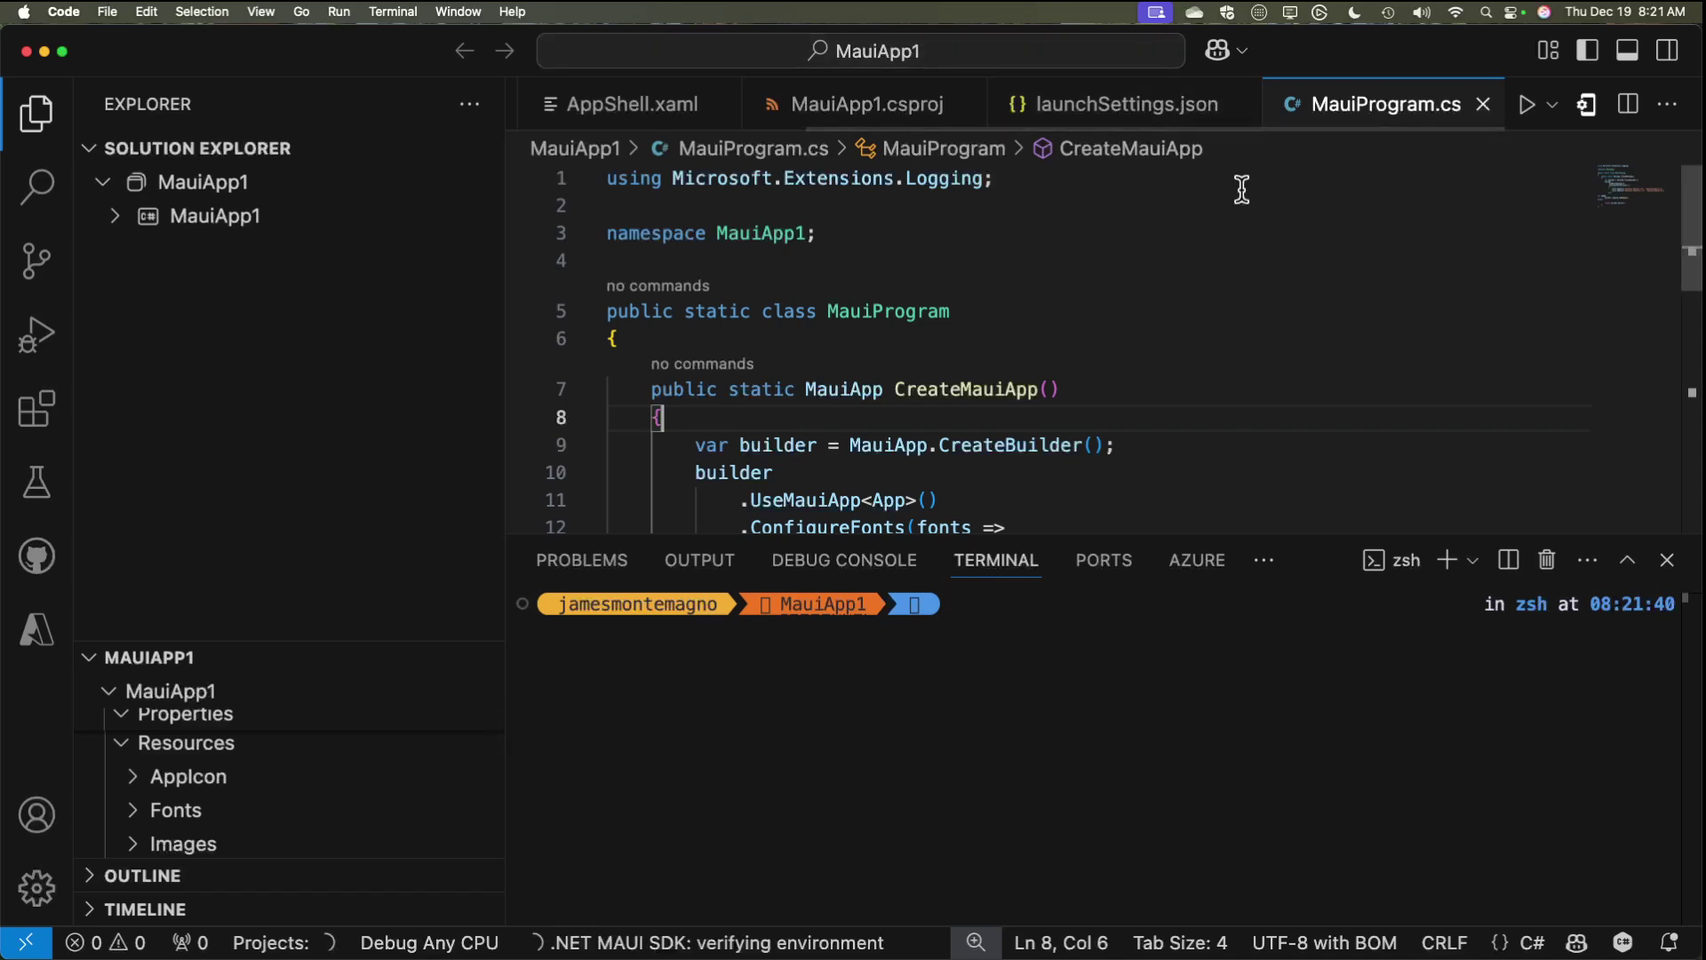
key(super+space)
text(docker app)
key(Return)
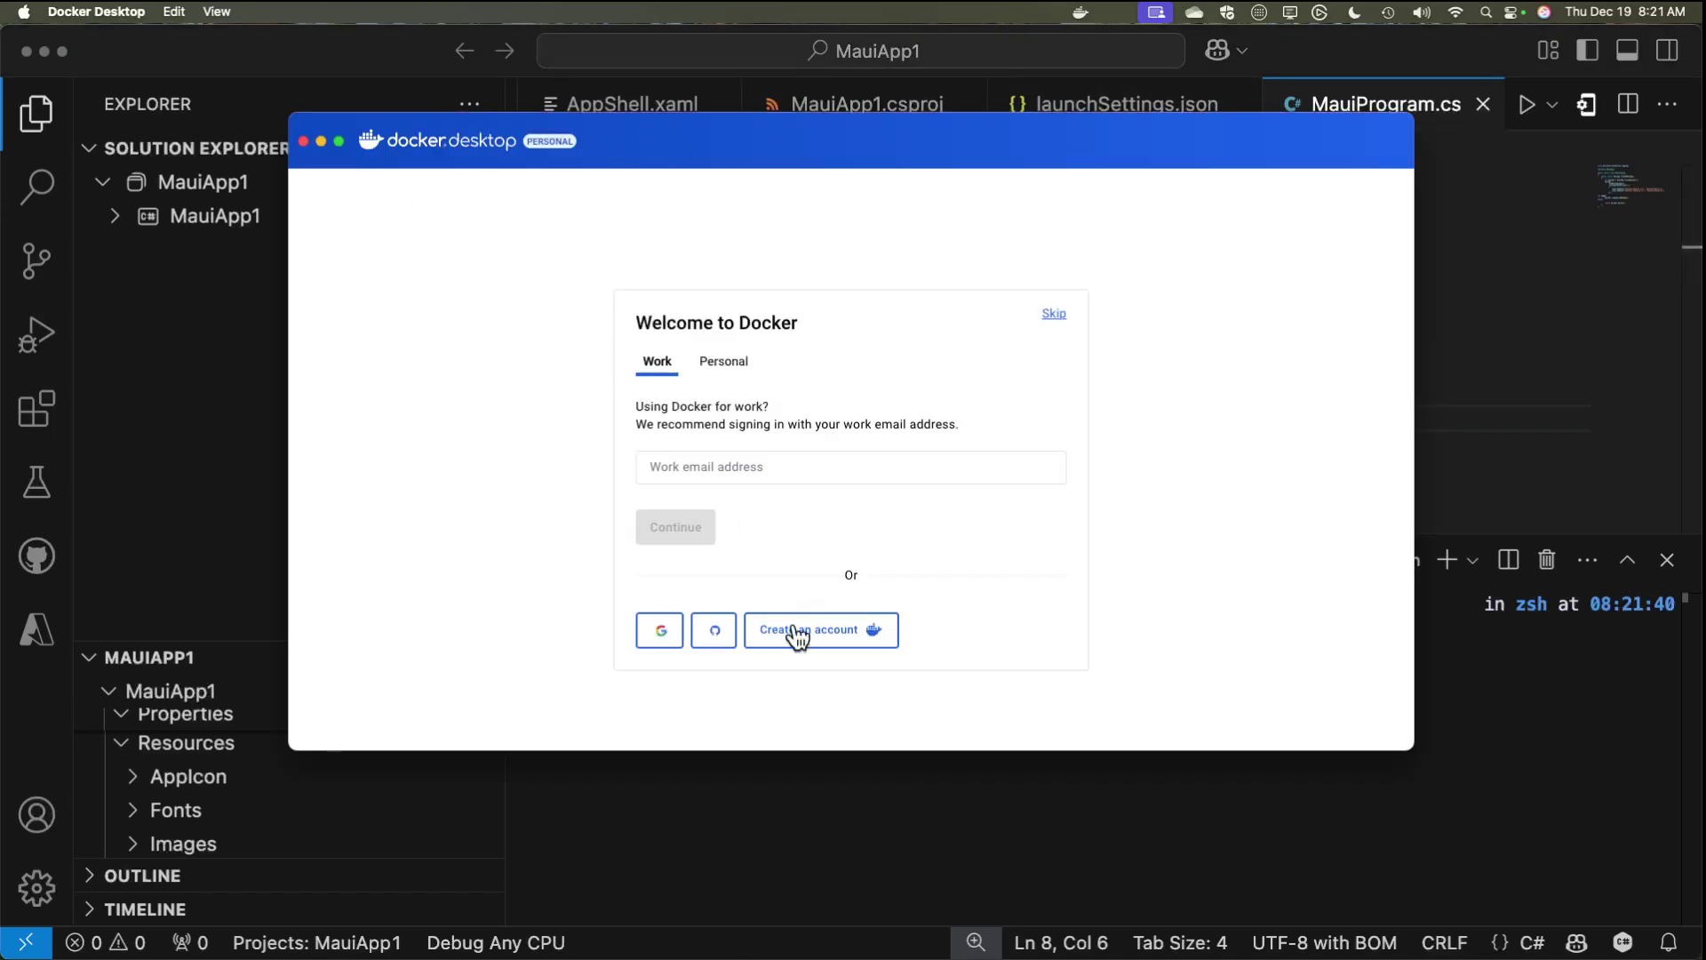
click(1053, 314)
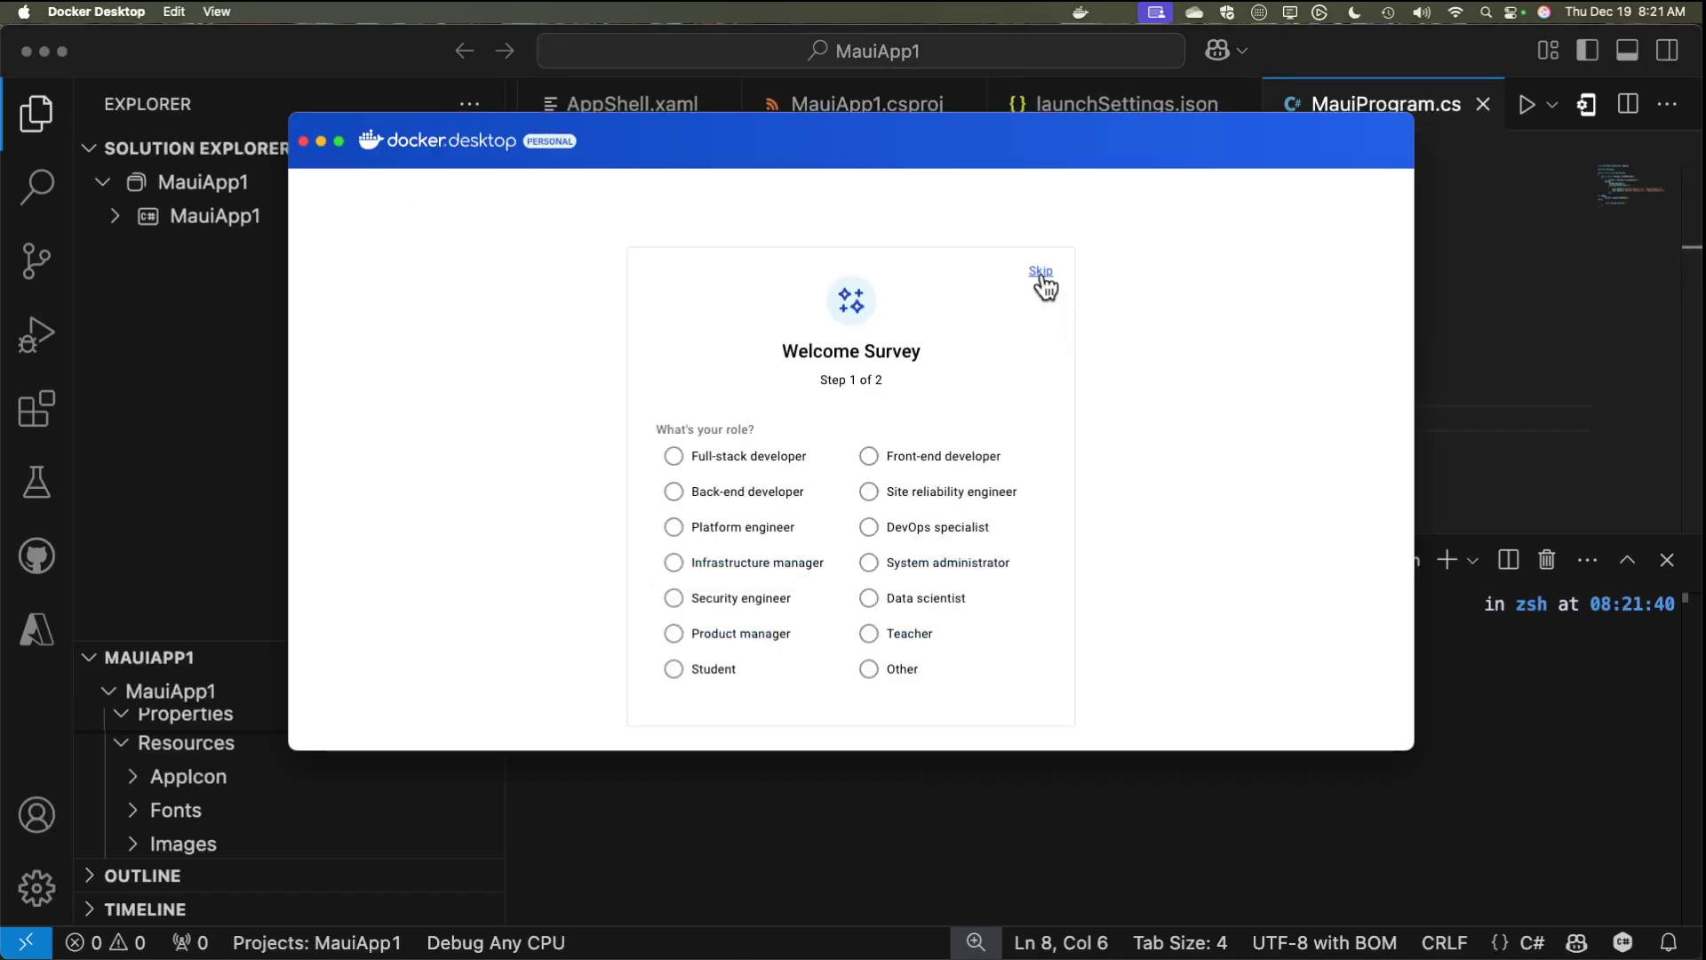
click(1042, 273)
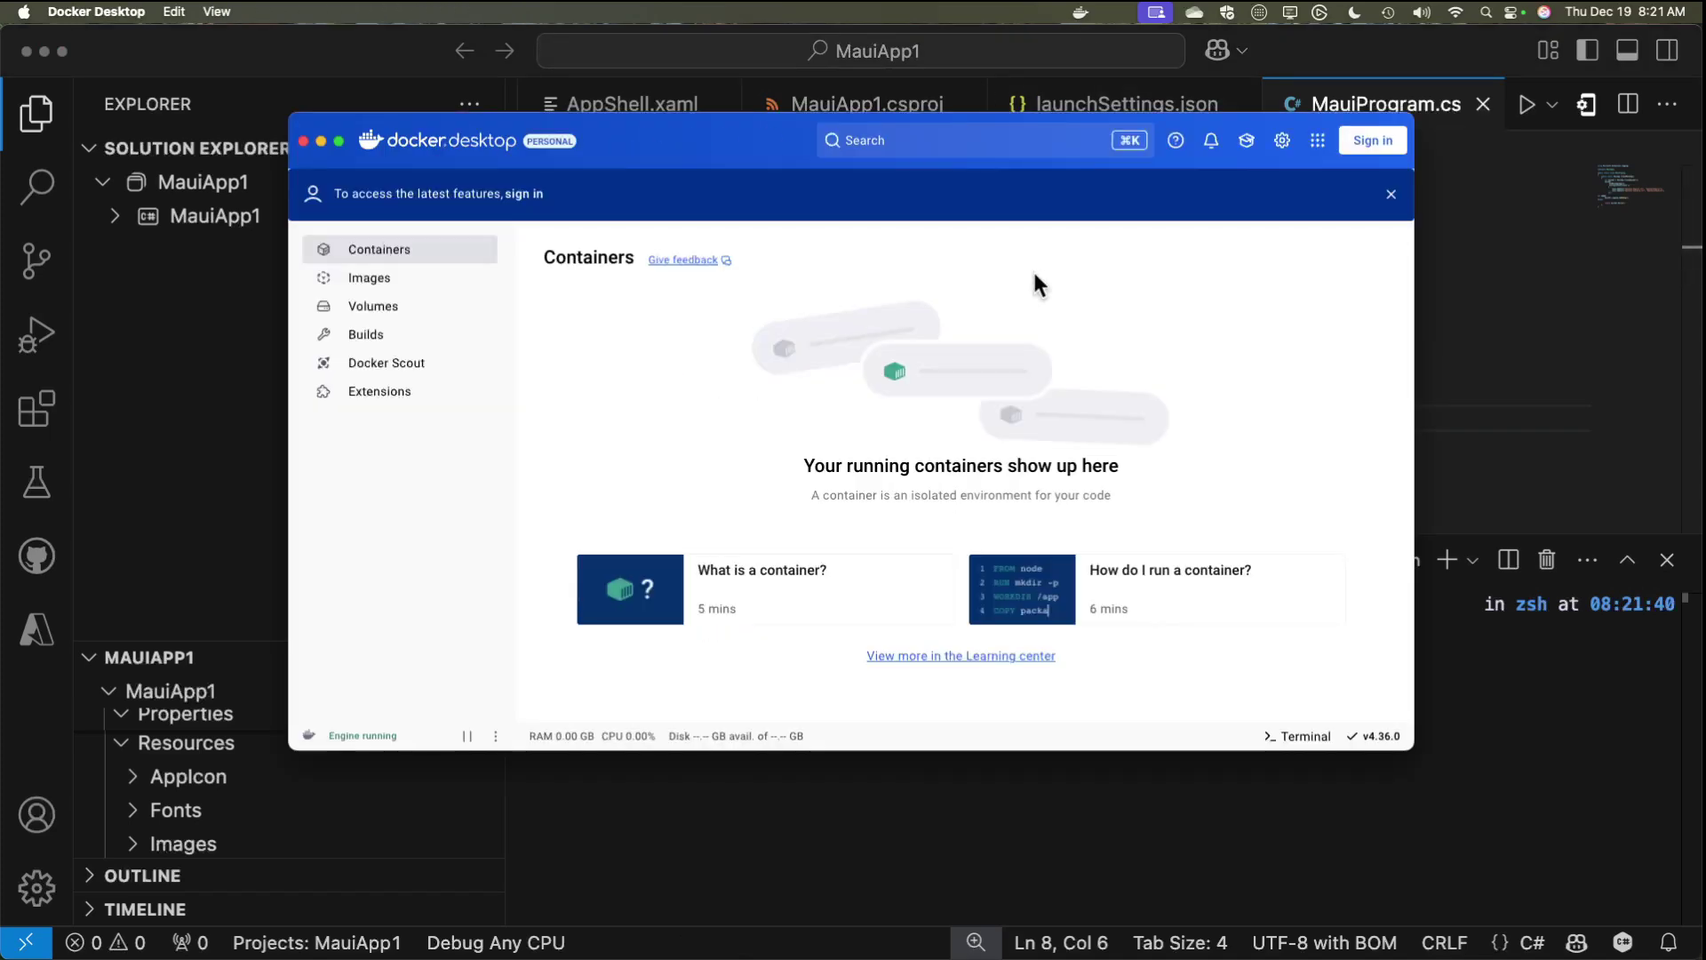
click(324, 142)
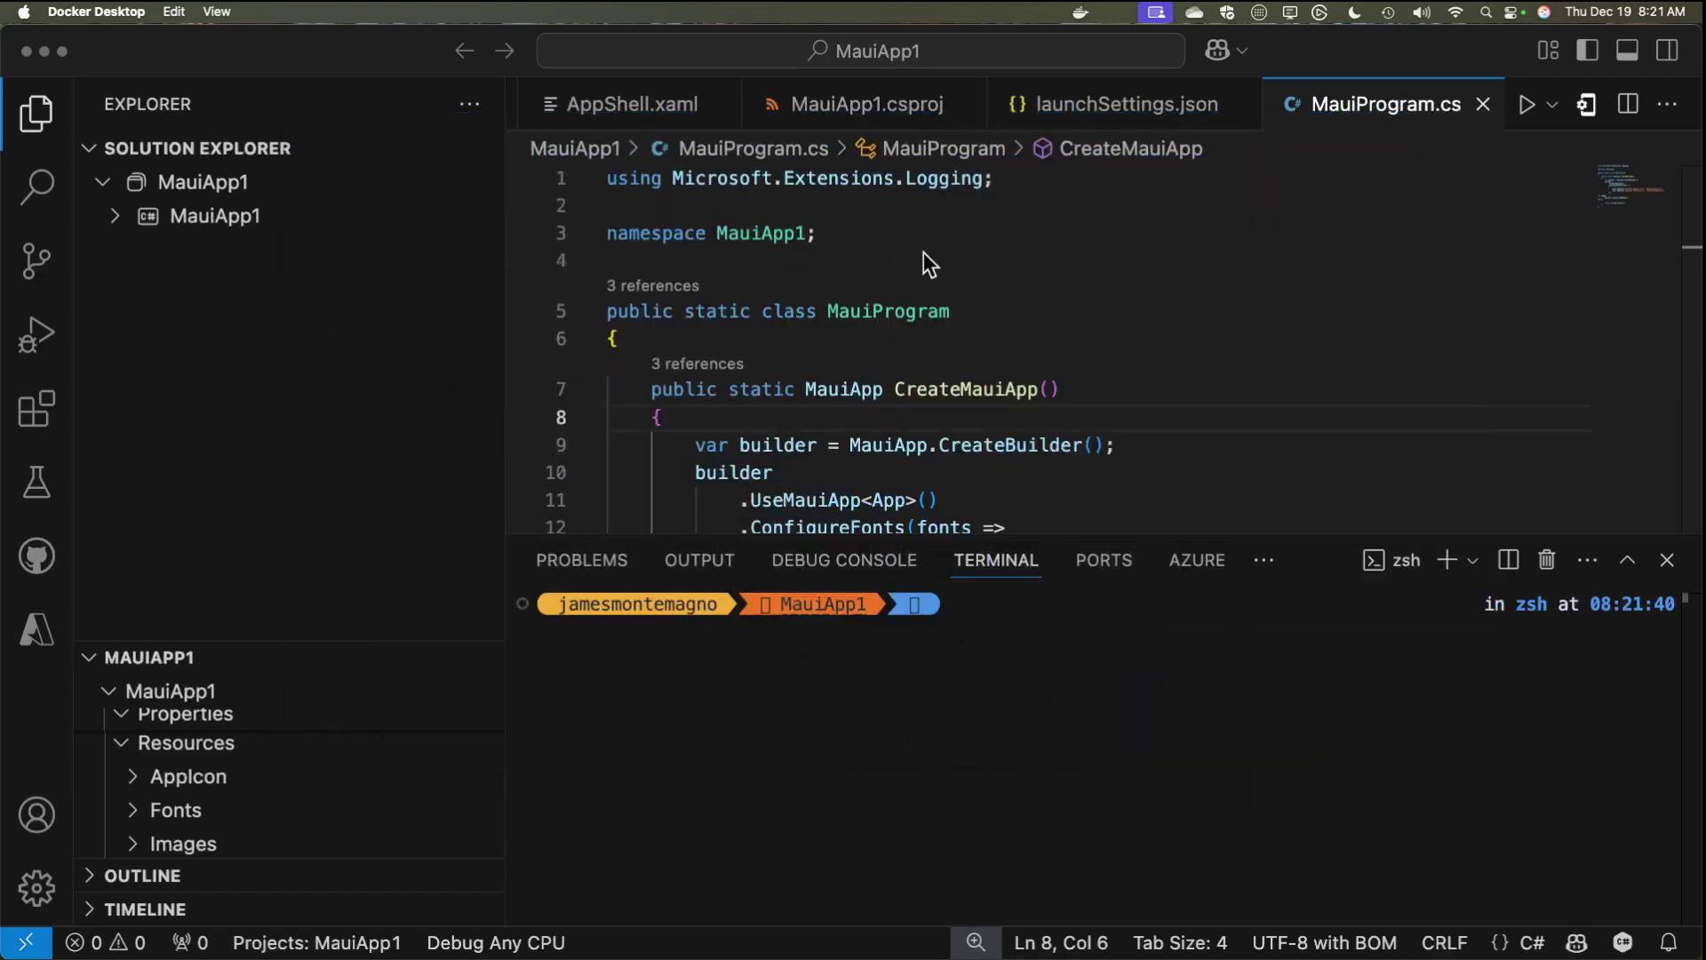
Step: Show the installed GitHub Copilot, Copilot Chat and Copilot for Azure extensions beside MauiProgram.cs
click(949, 311)
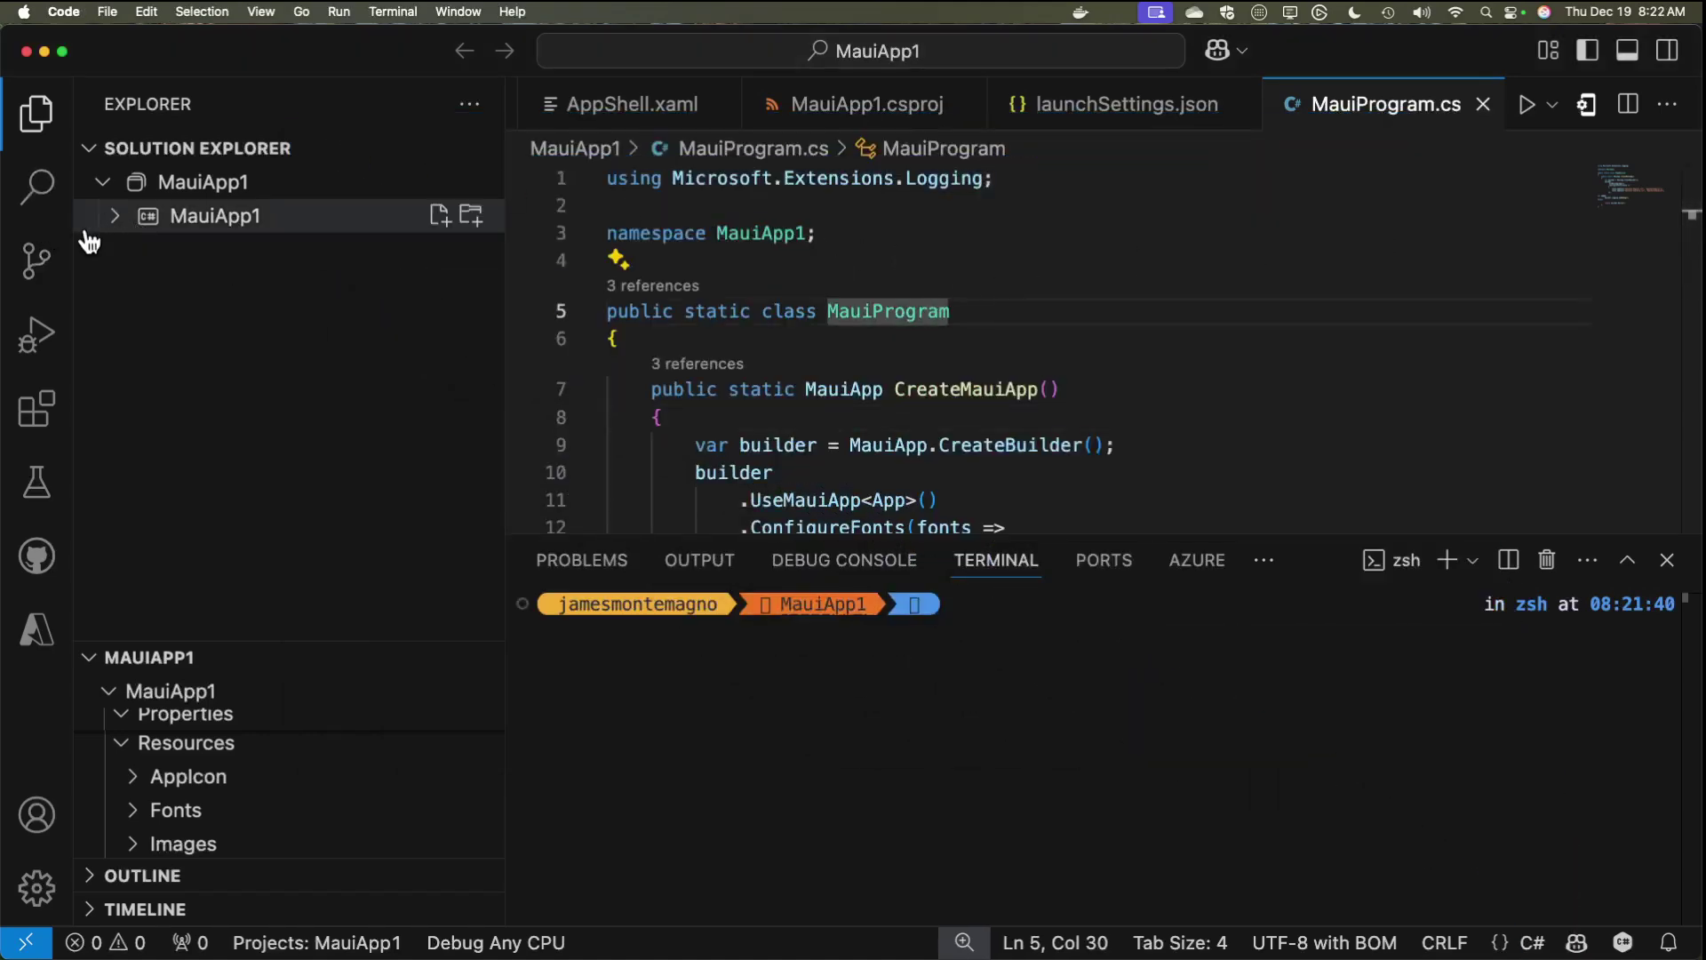
click(36, 410)
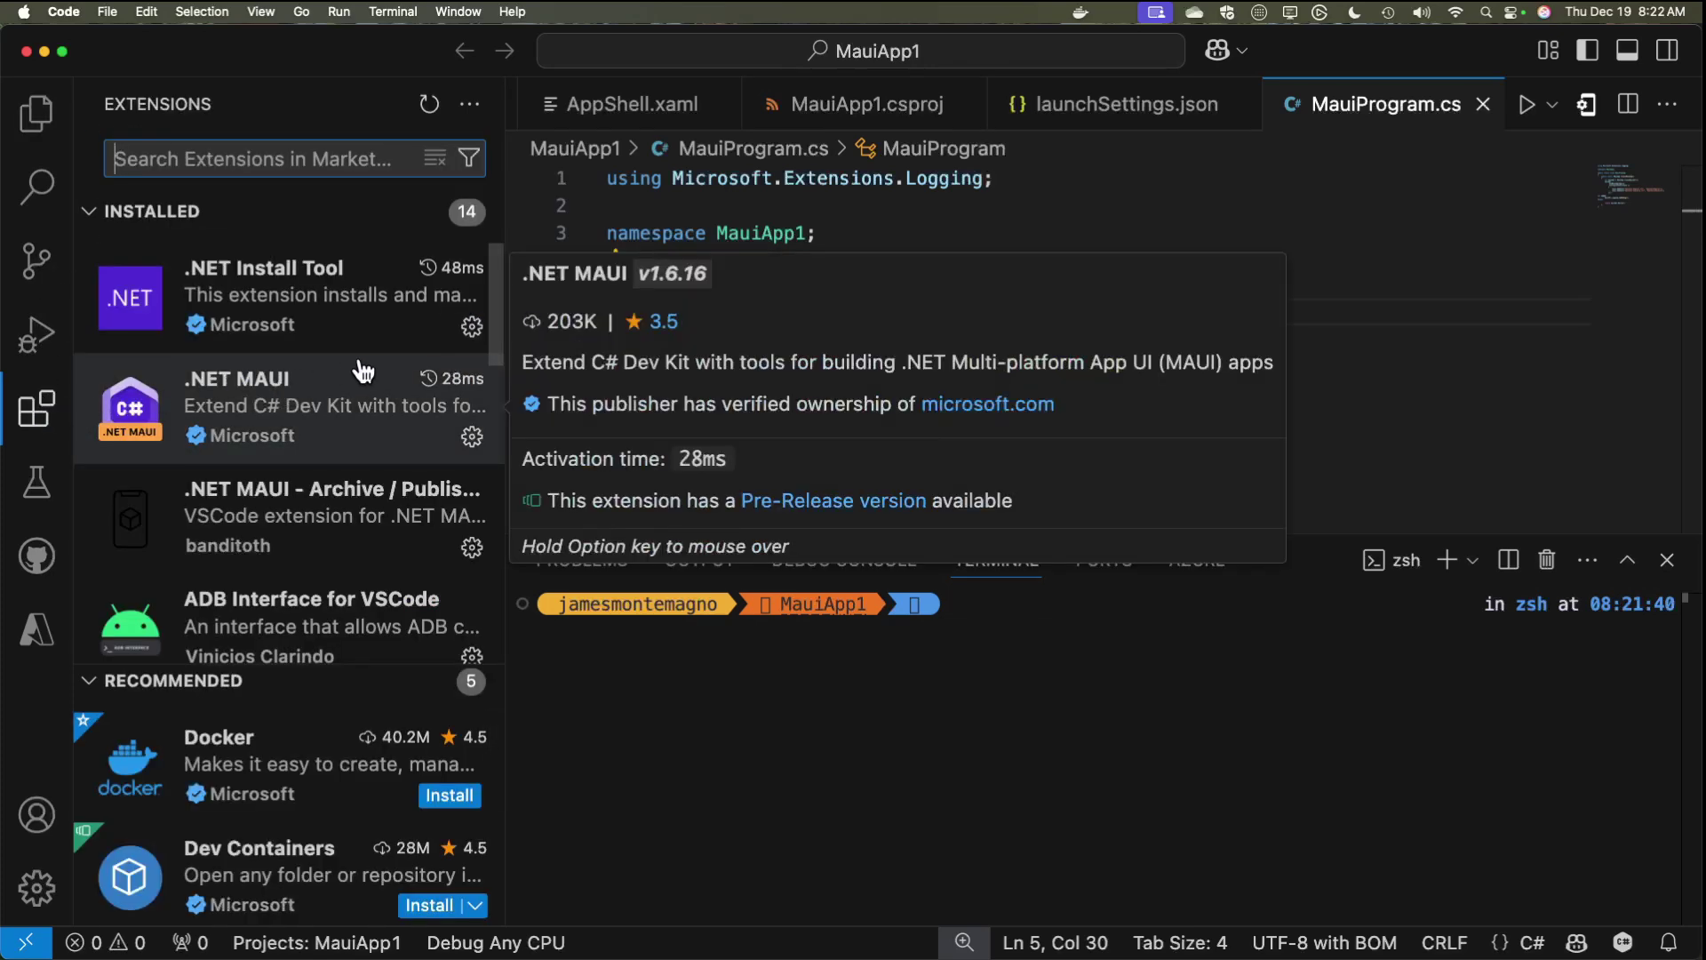
scroll(355, 461, down, 1)
scroll(241, 493, down, 2)
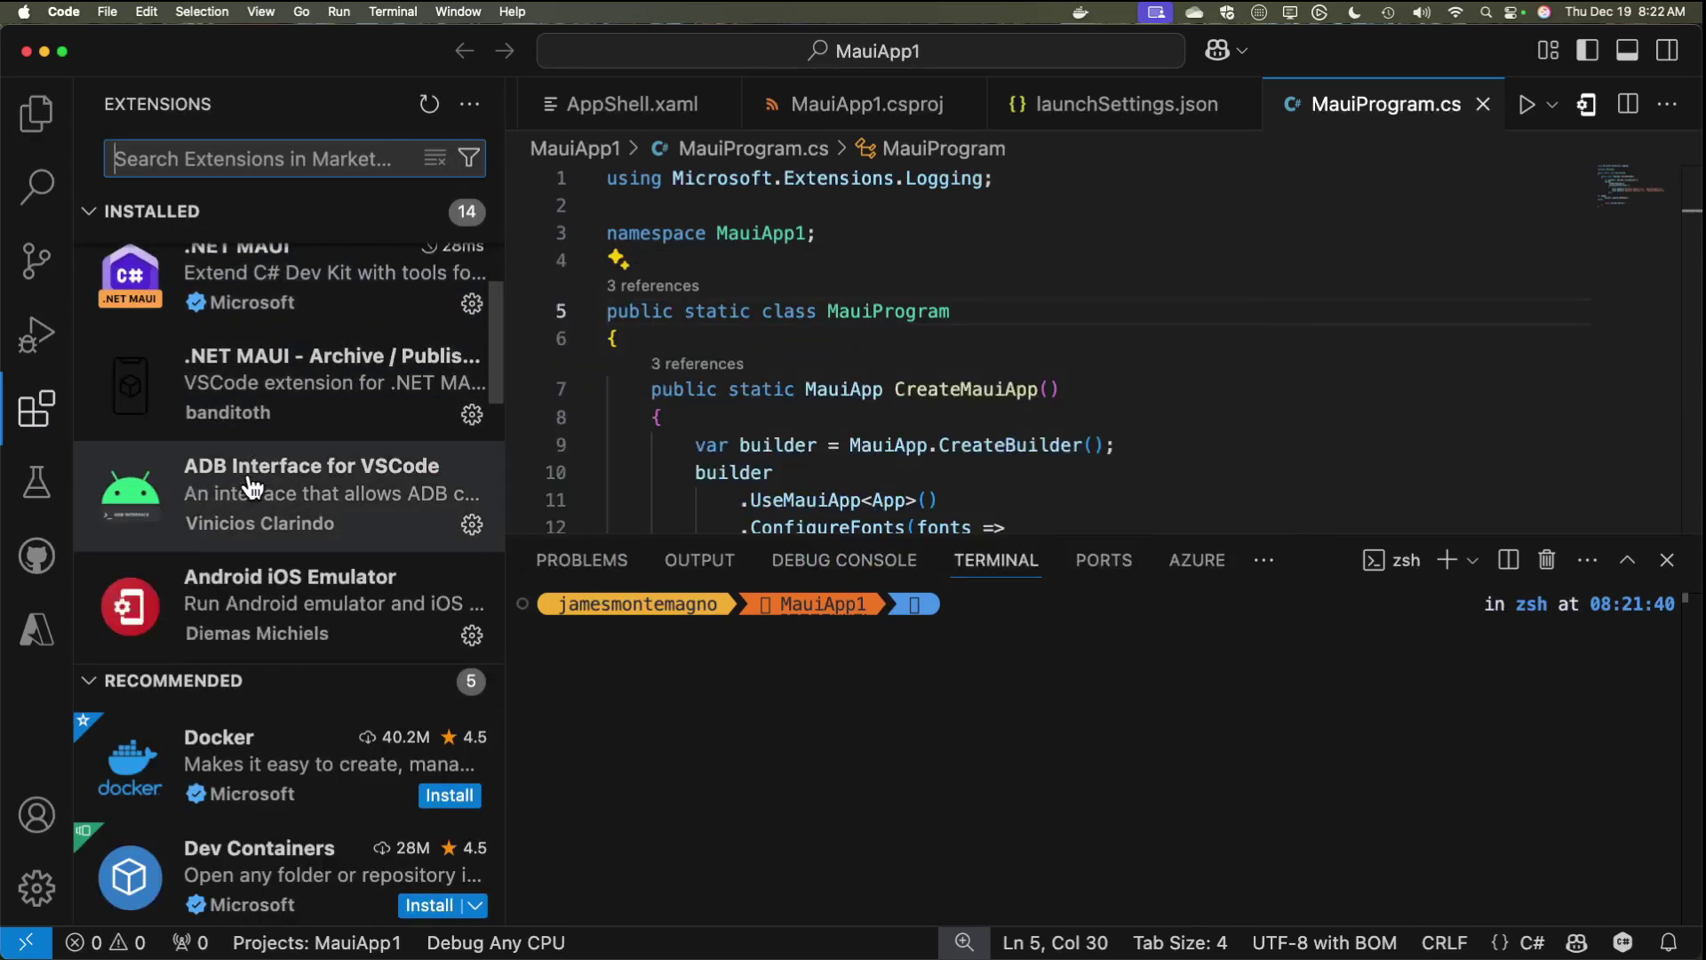
scroll(210, 534, down, 2)
scroll(228, 533, down, 1)
scroll(240, 533, down, 1)
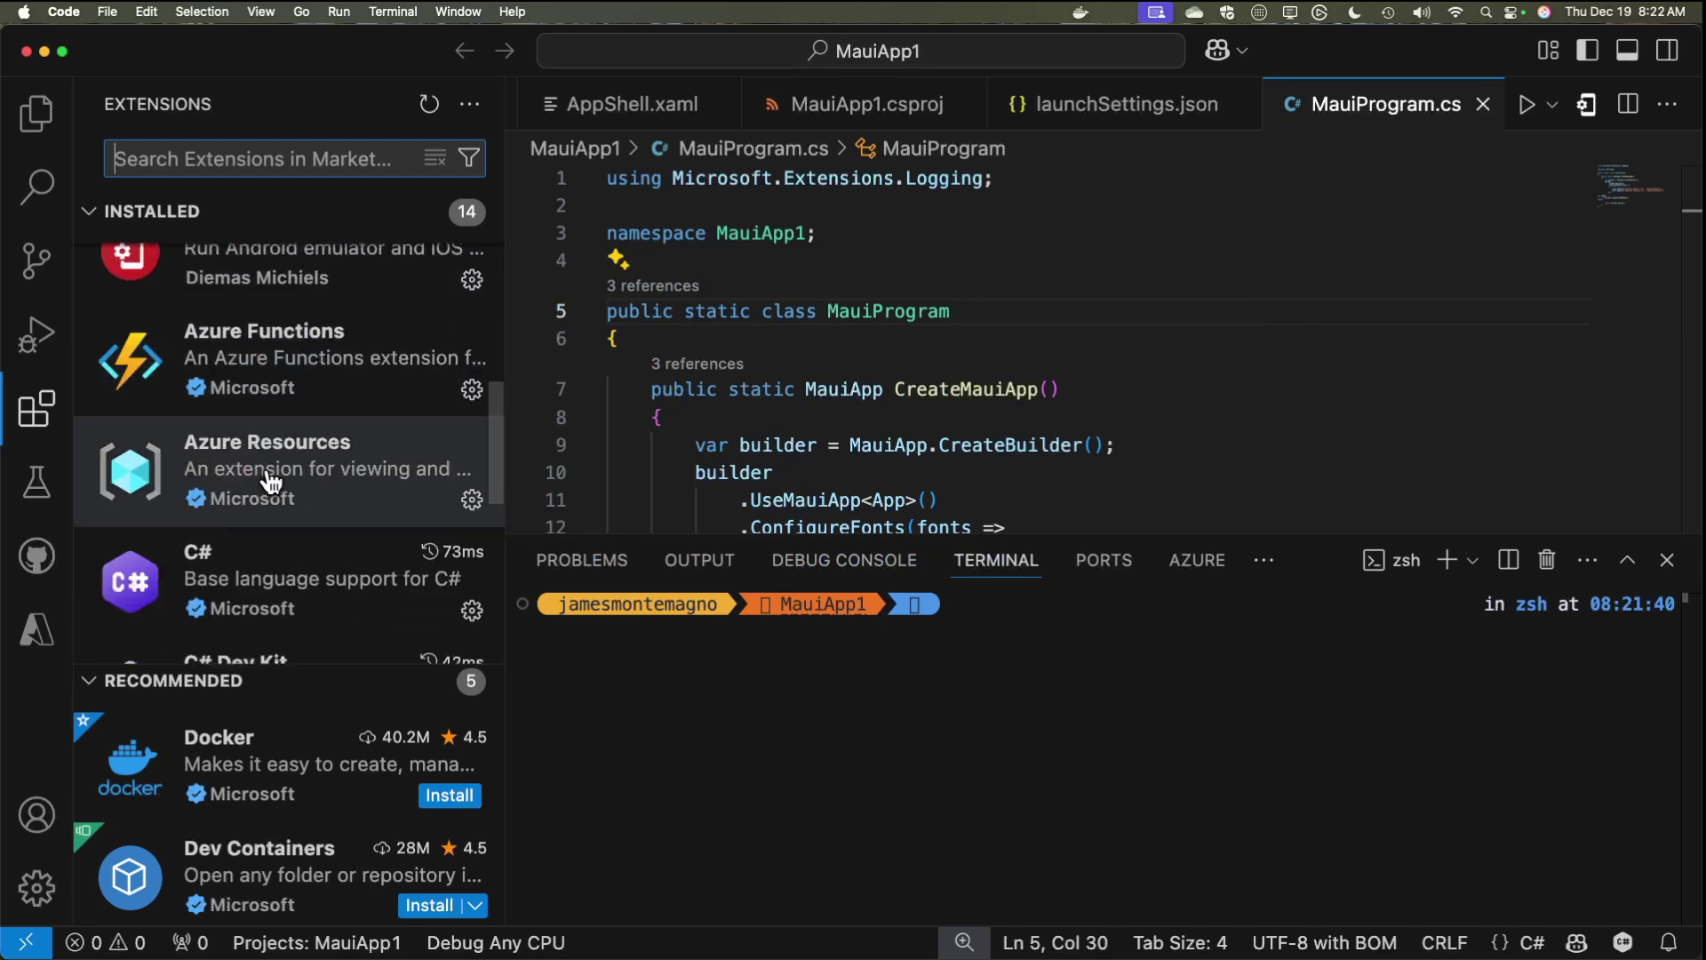
scroll(251, 534, down, 1)
scroll(251, 534, down, 2)
scroll(253, 526, down, 2)
scroll(304, 460, down, 1)
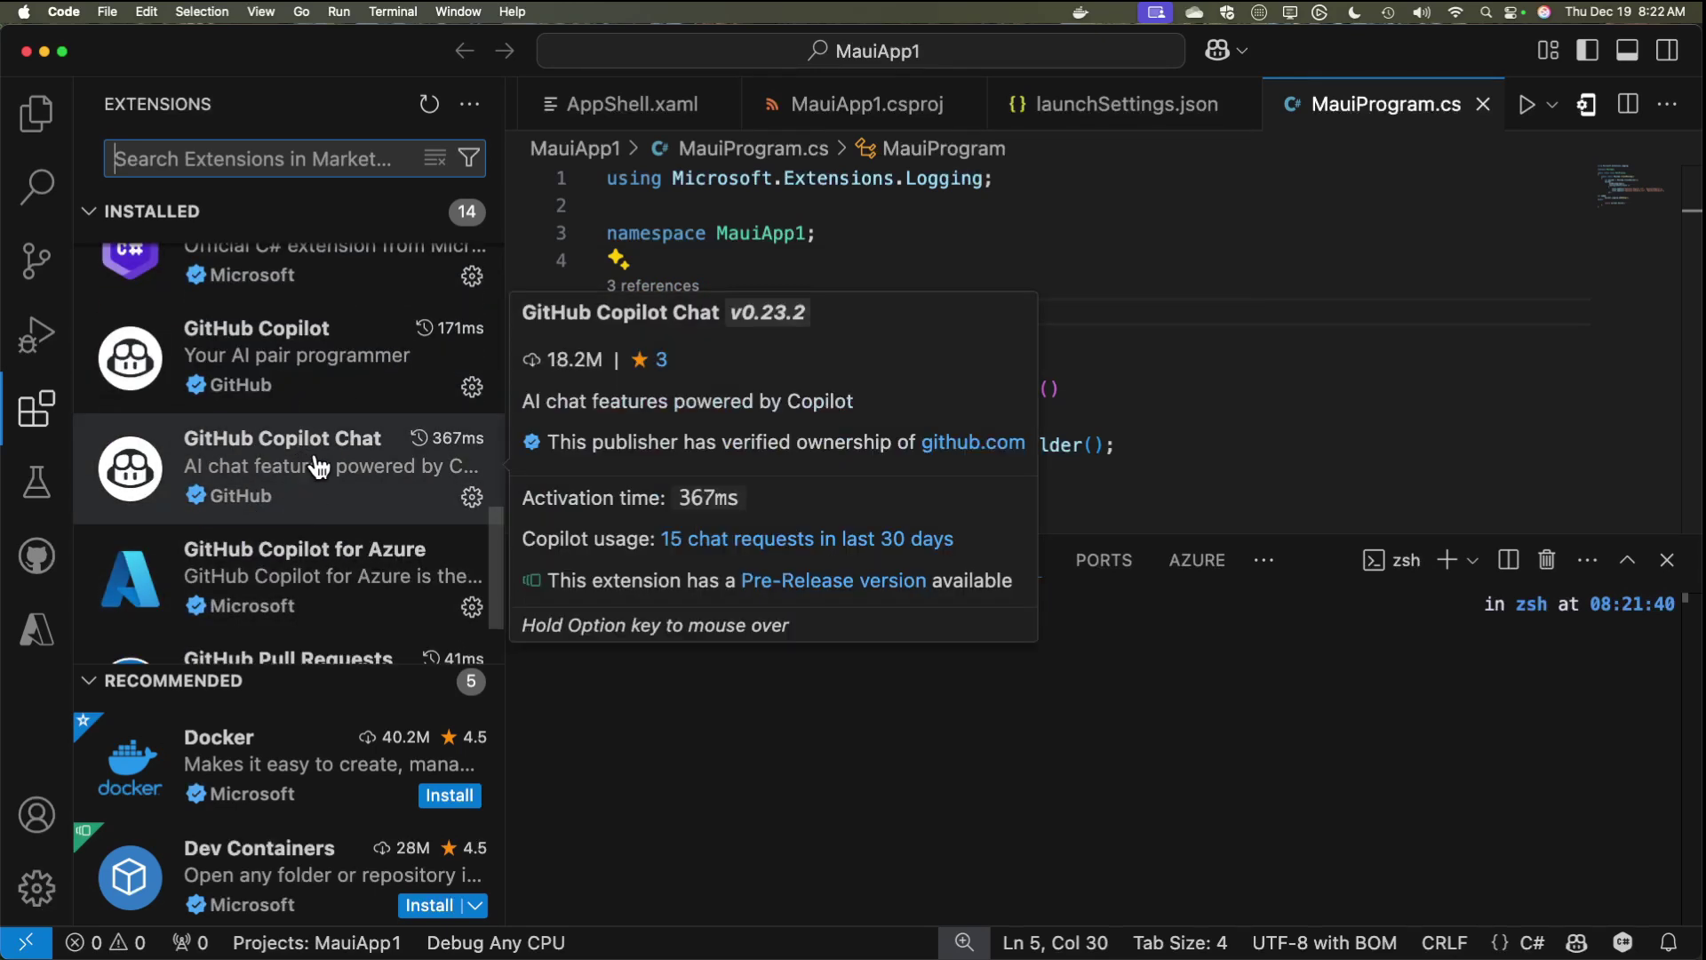
click(907, 237)
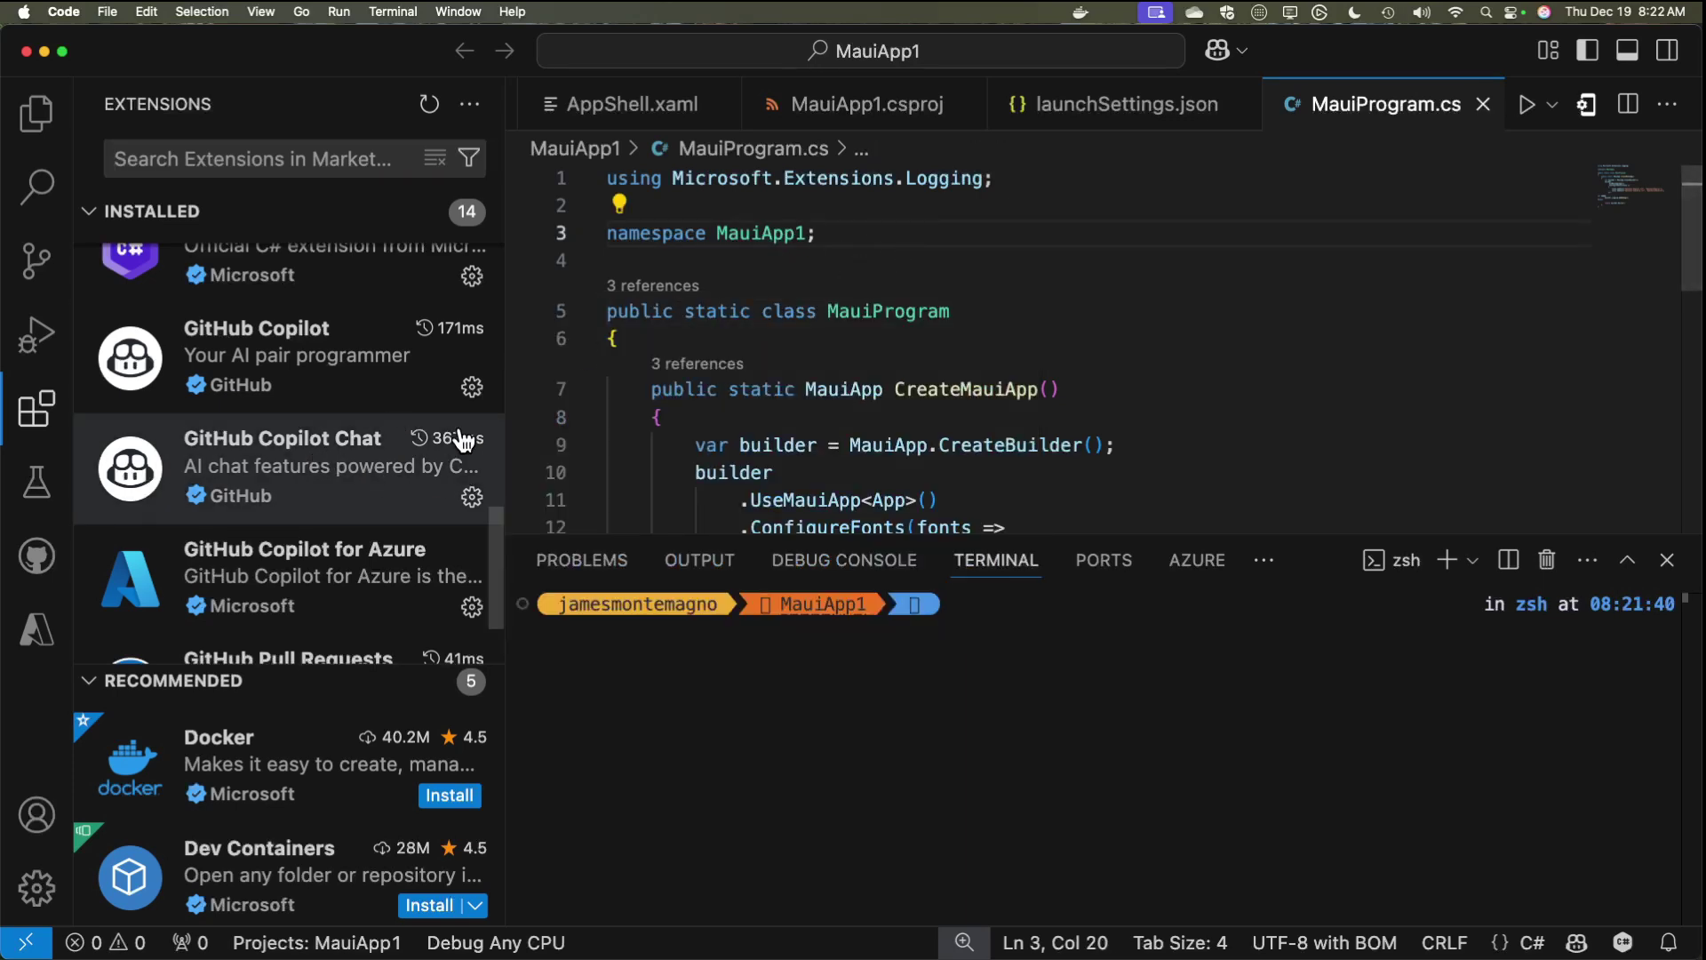
click(929, 313)
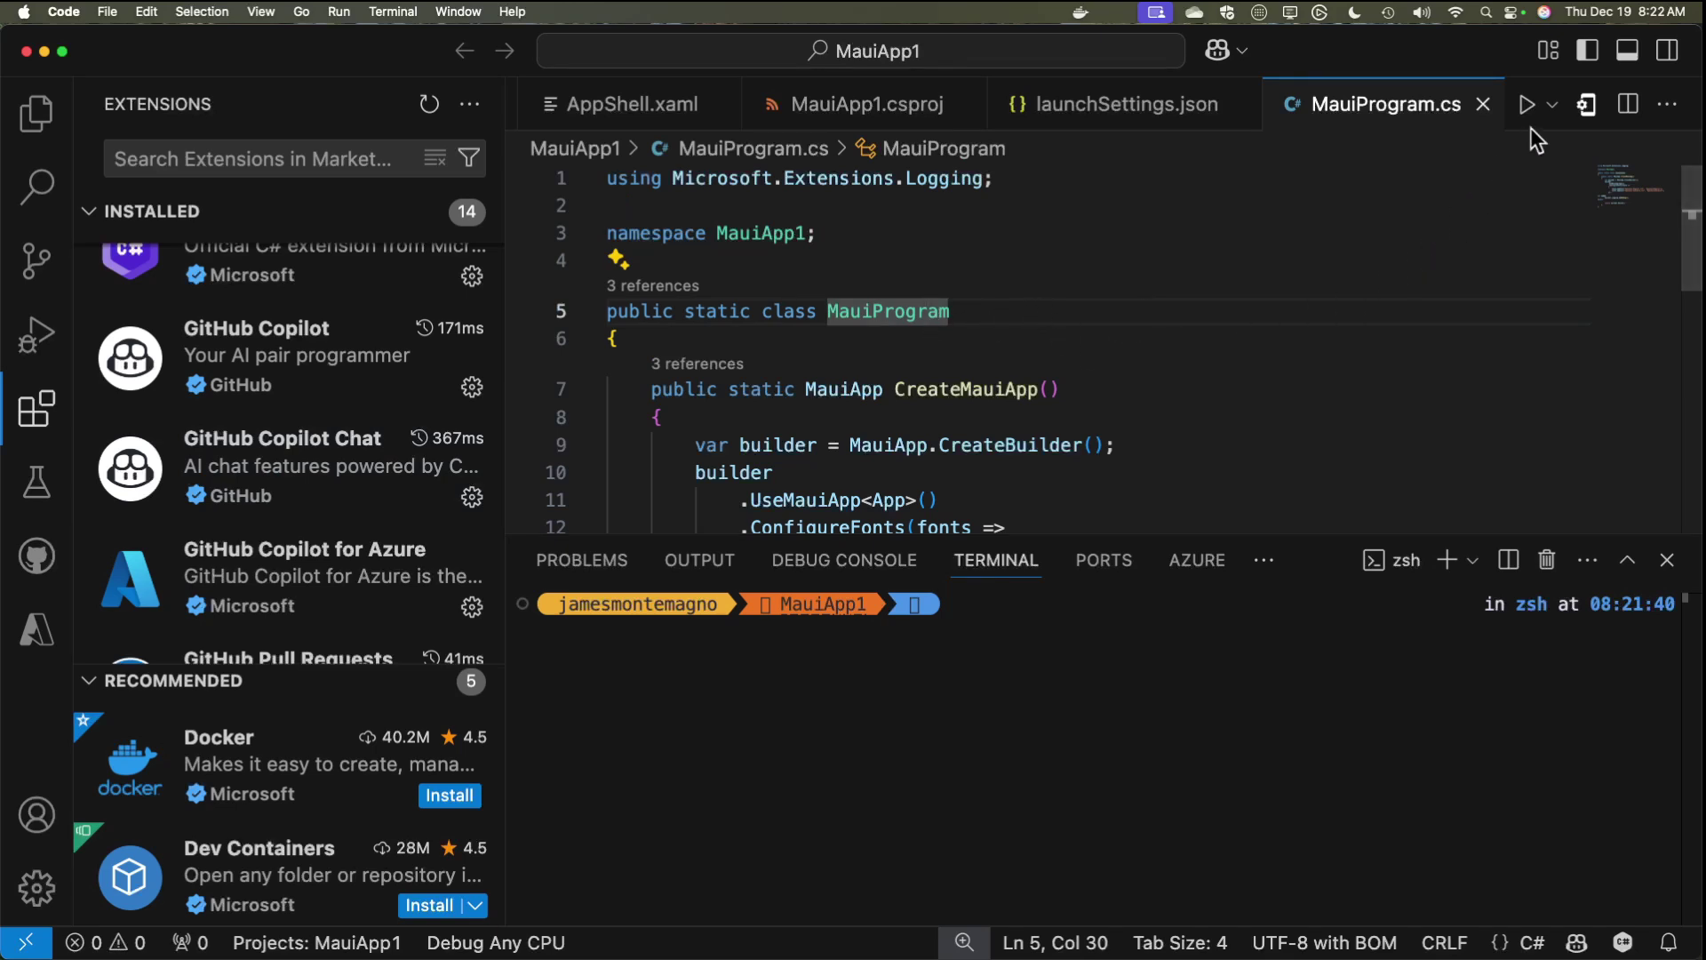
Step: Start the Medium Phone API 35 Android emulator and move its window right
click(1586, 105)
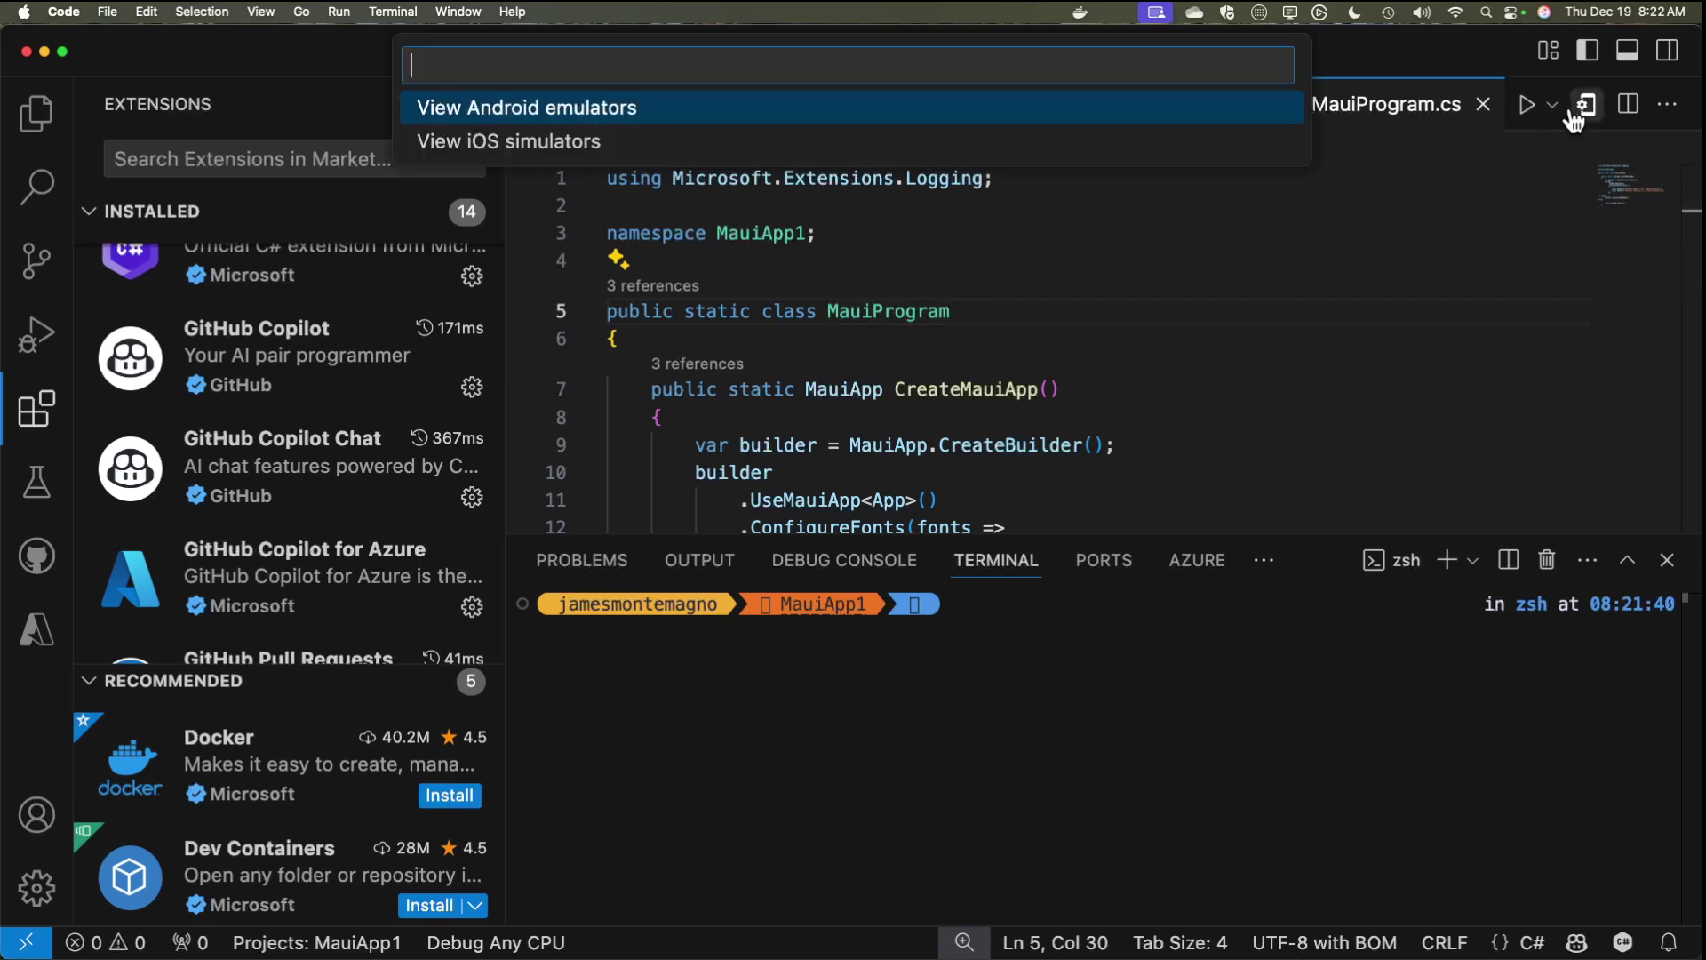
click(735, 110)
click(666, 112)
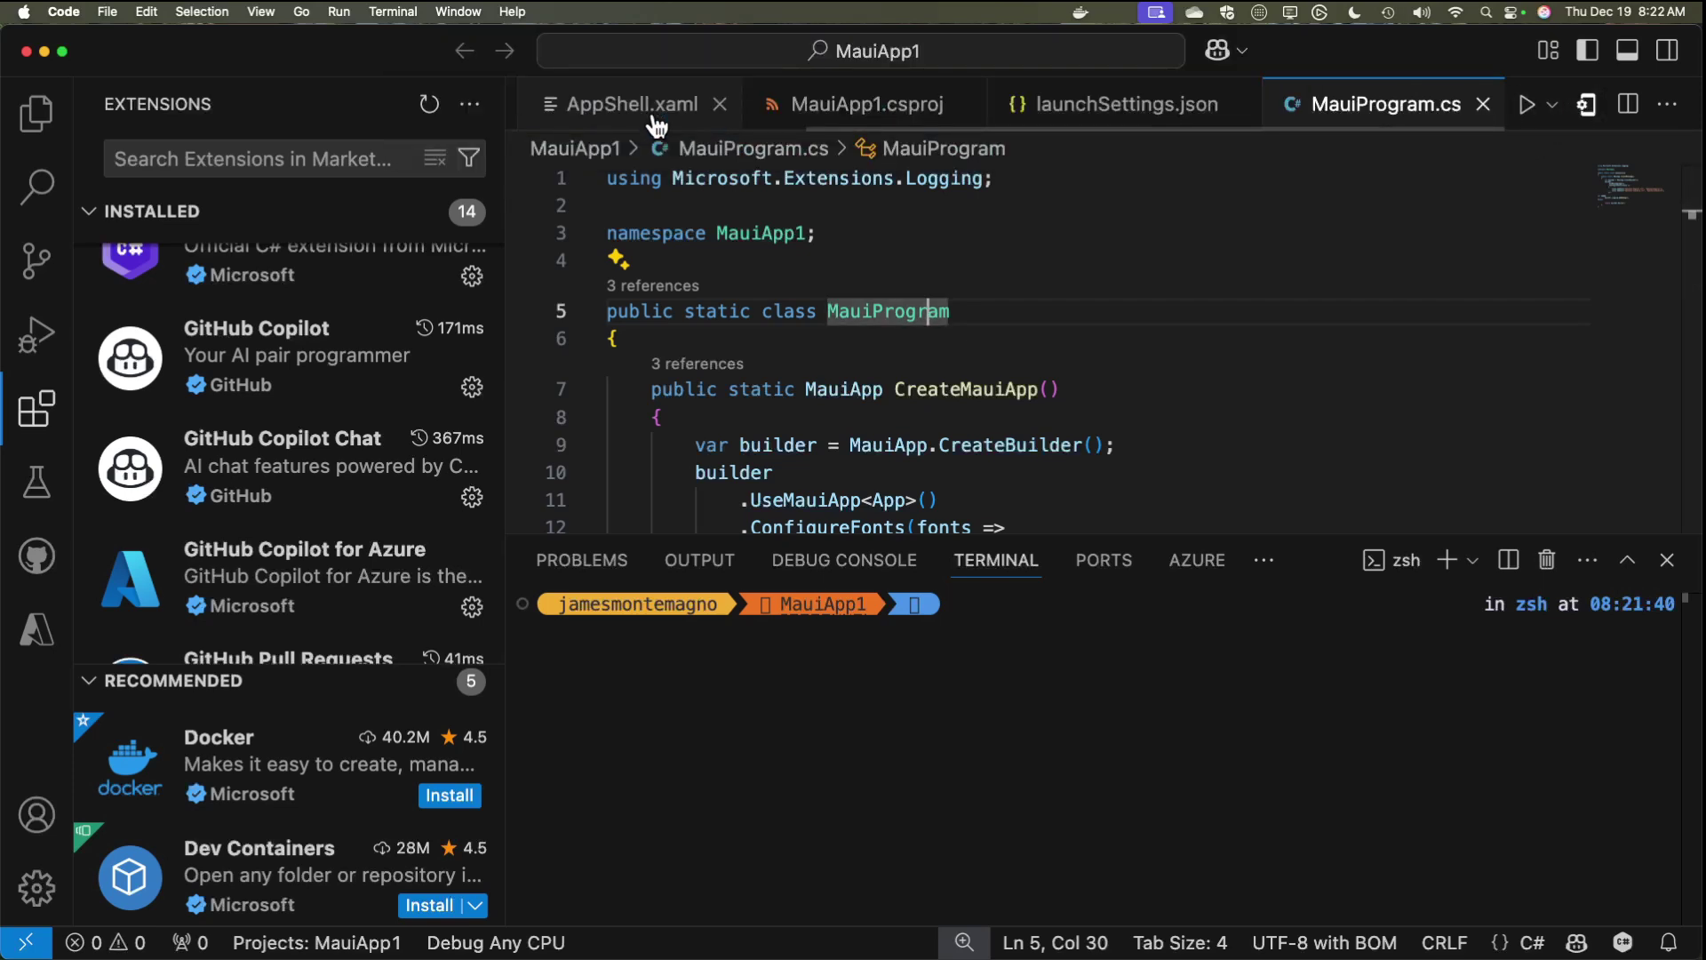
drag(341, 107, 615, 120)
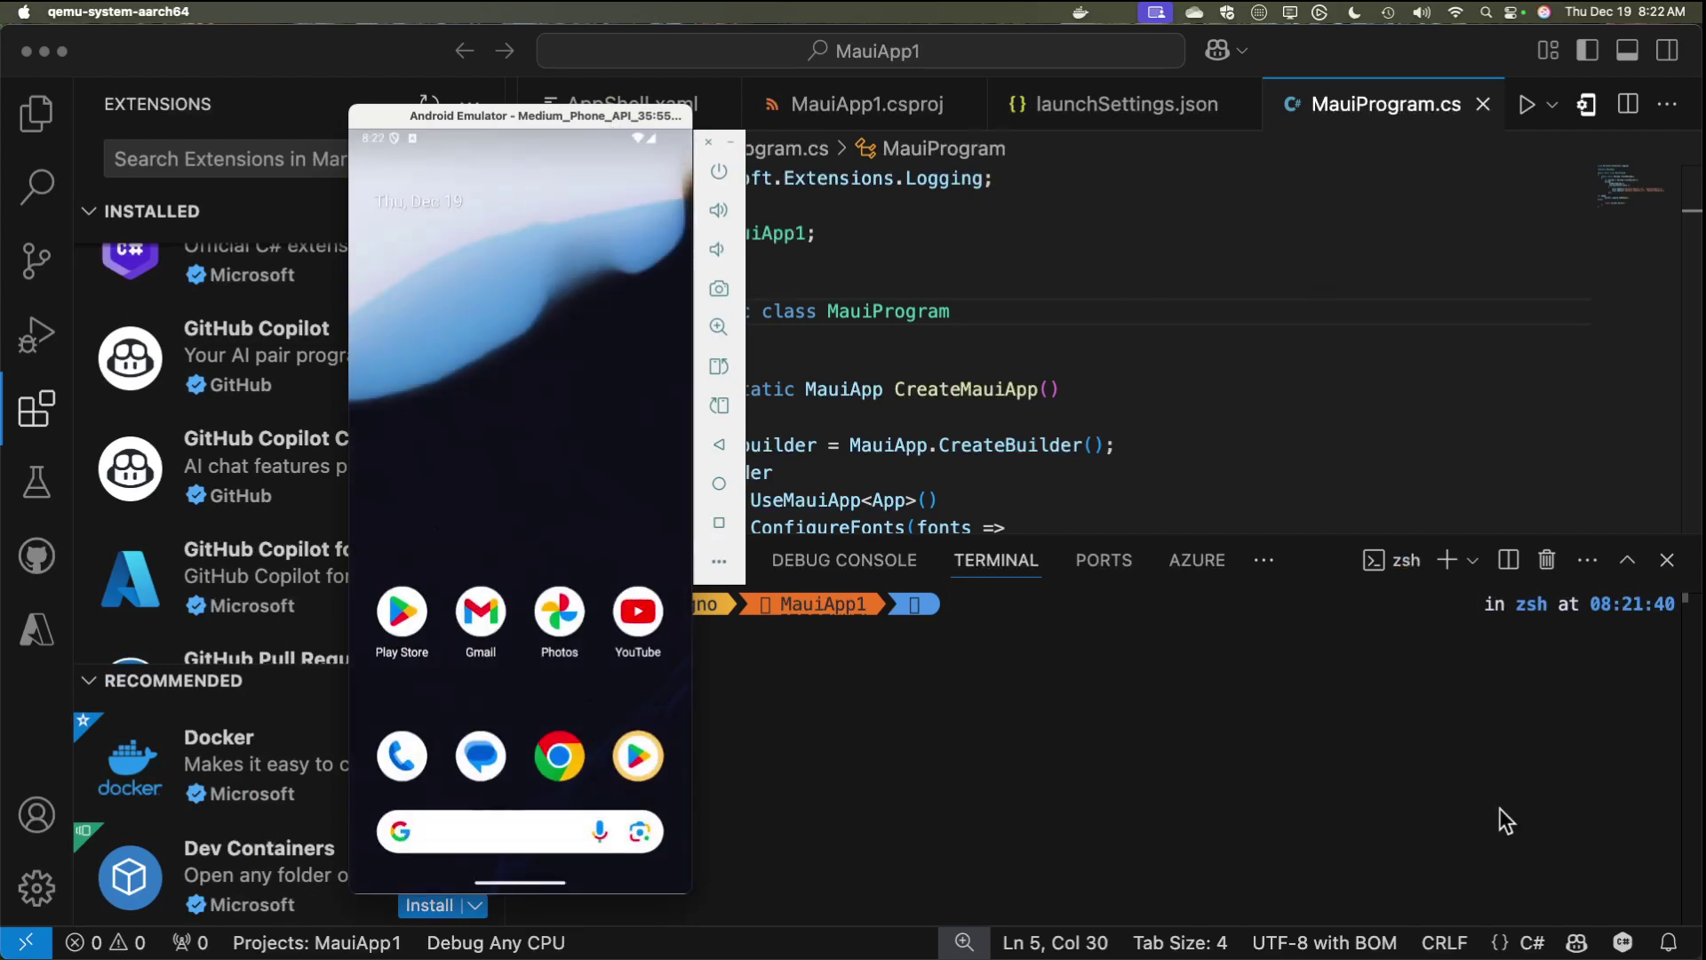
Step: Select the Android emulator as the debug target and start building and running MauiApp1
click(1499, 943)
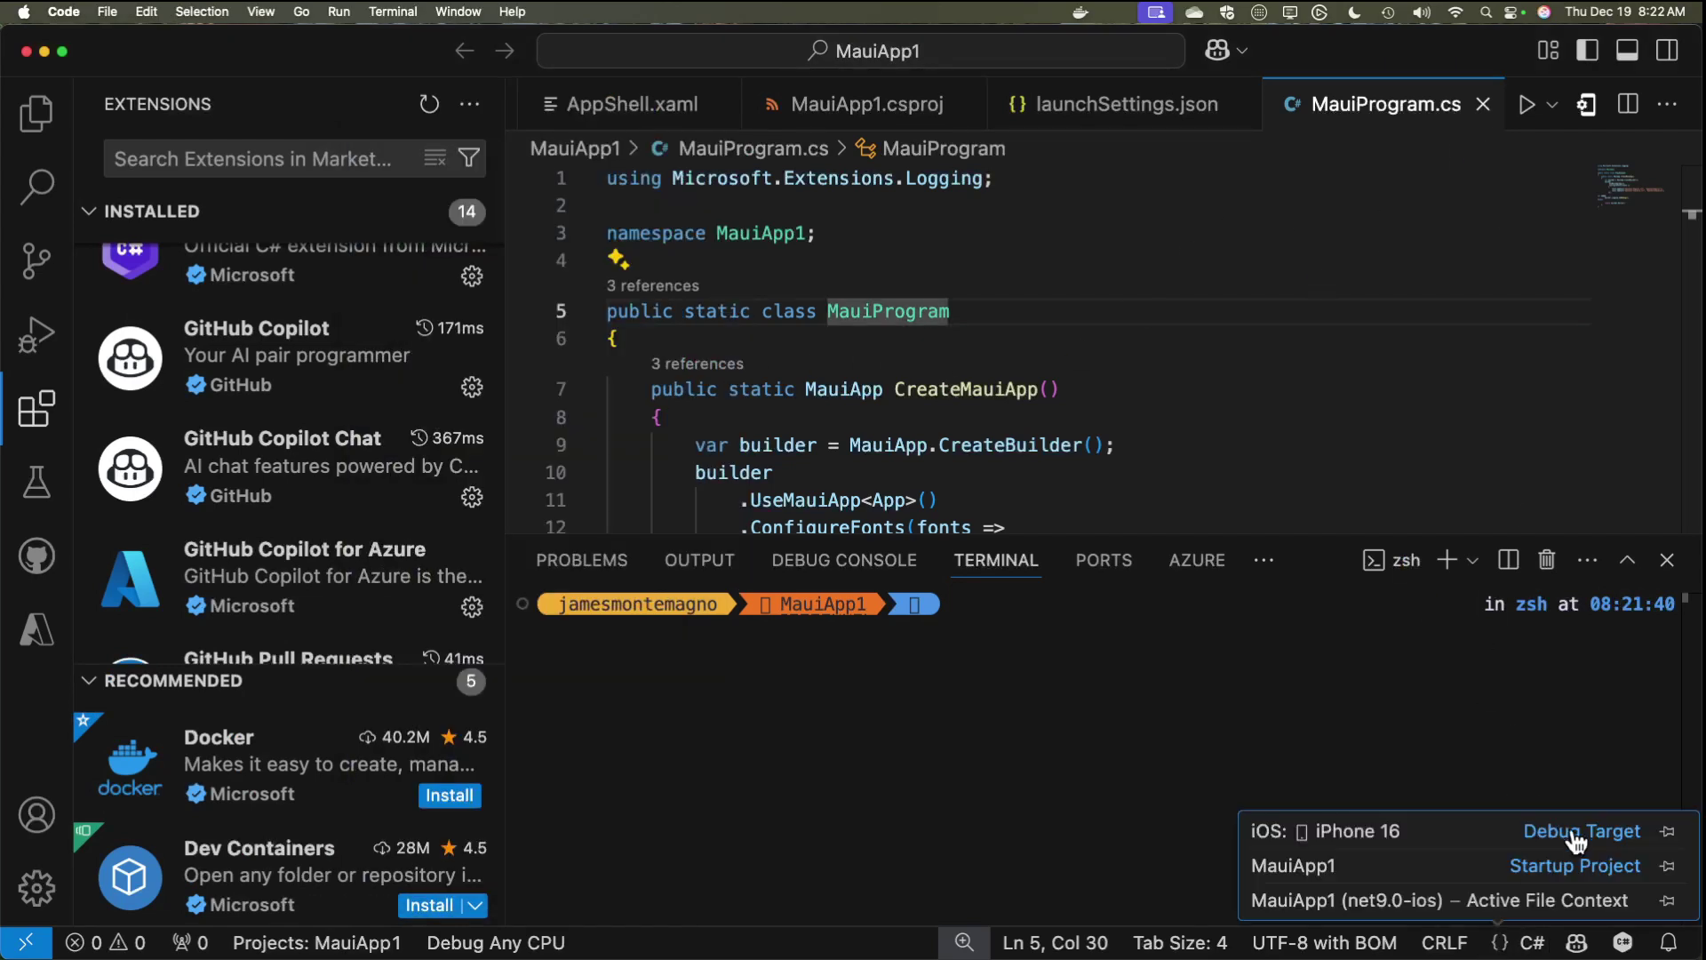
click(1581, 830)
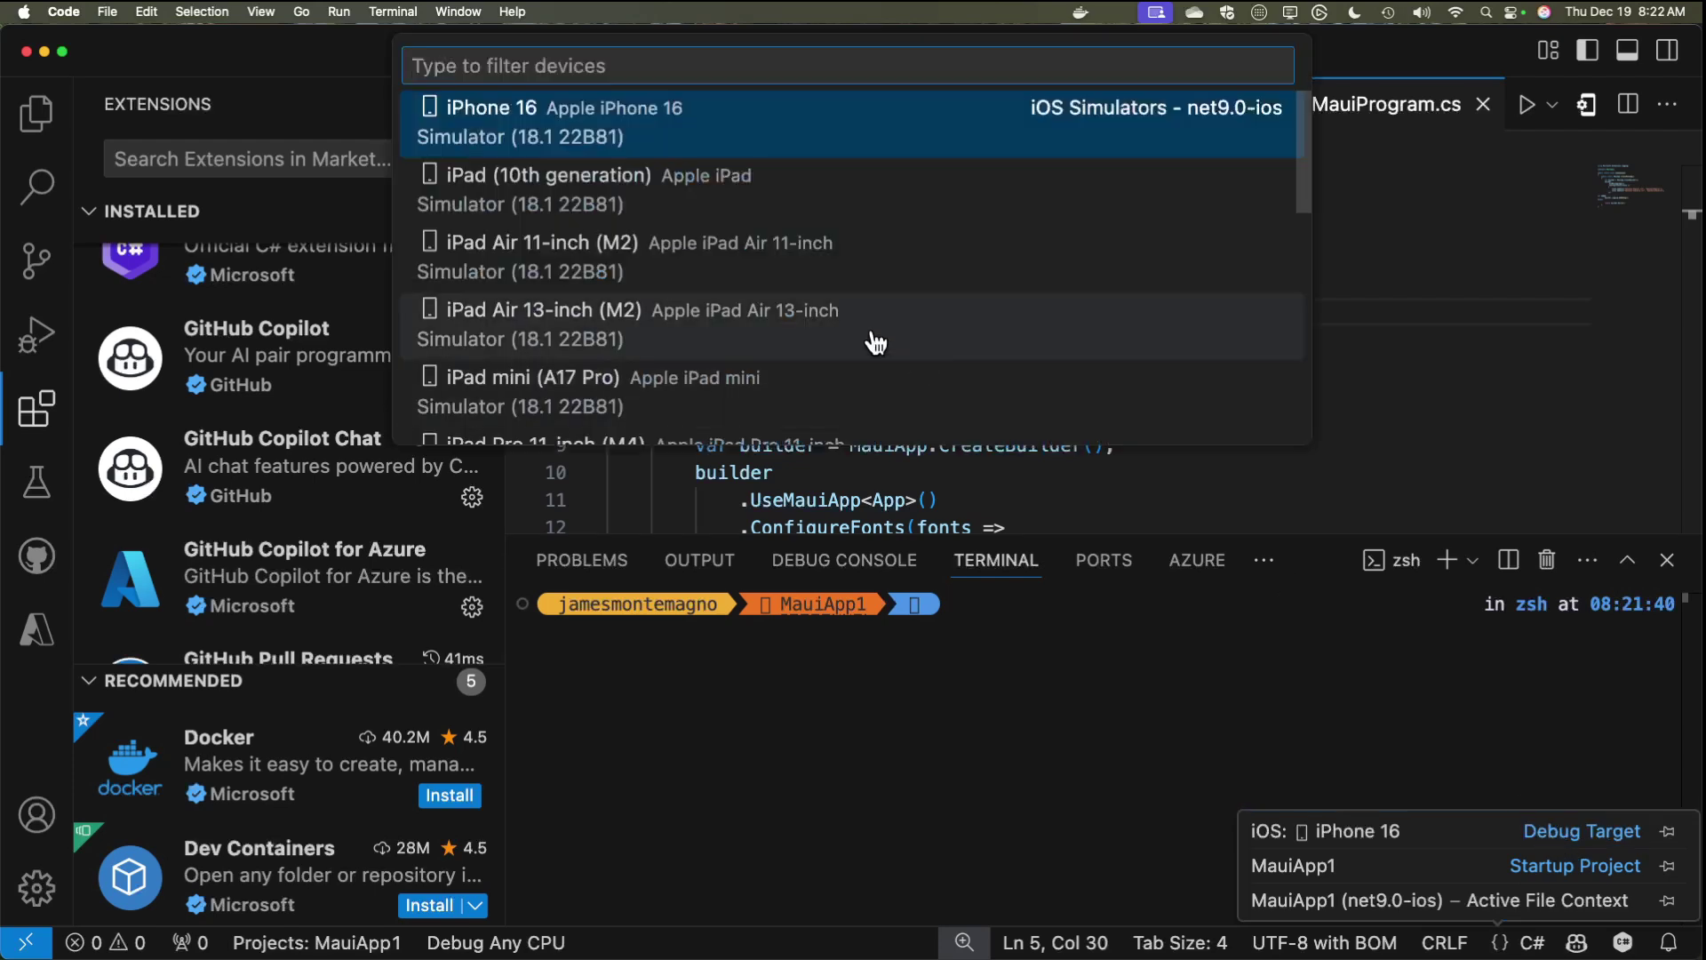
scroll(743, 187, down, 3)
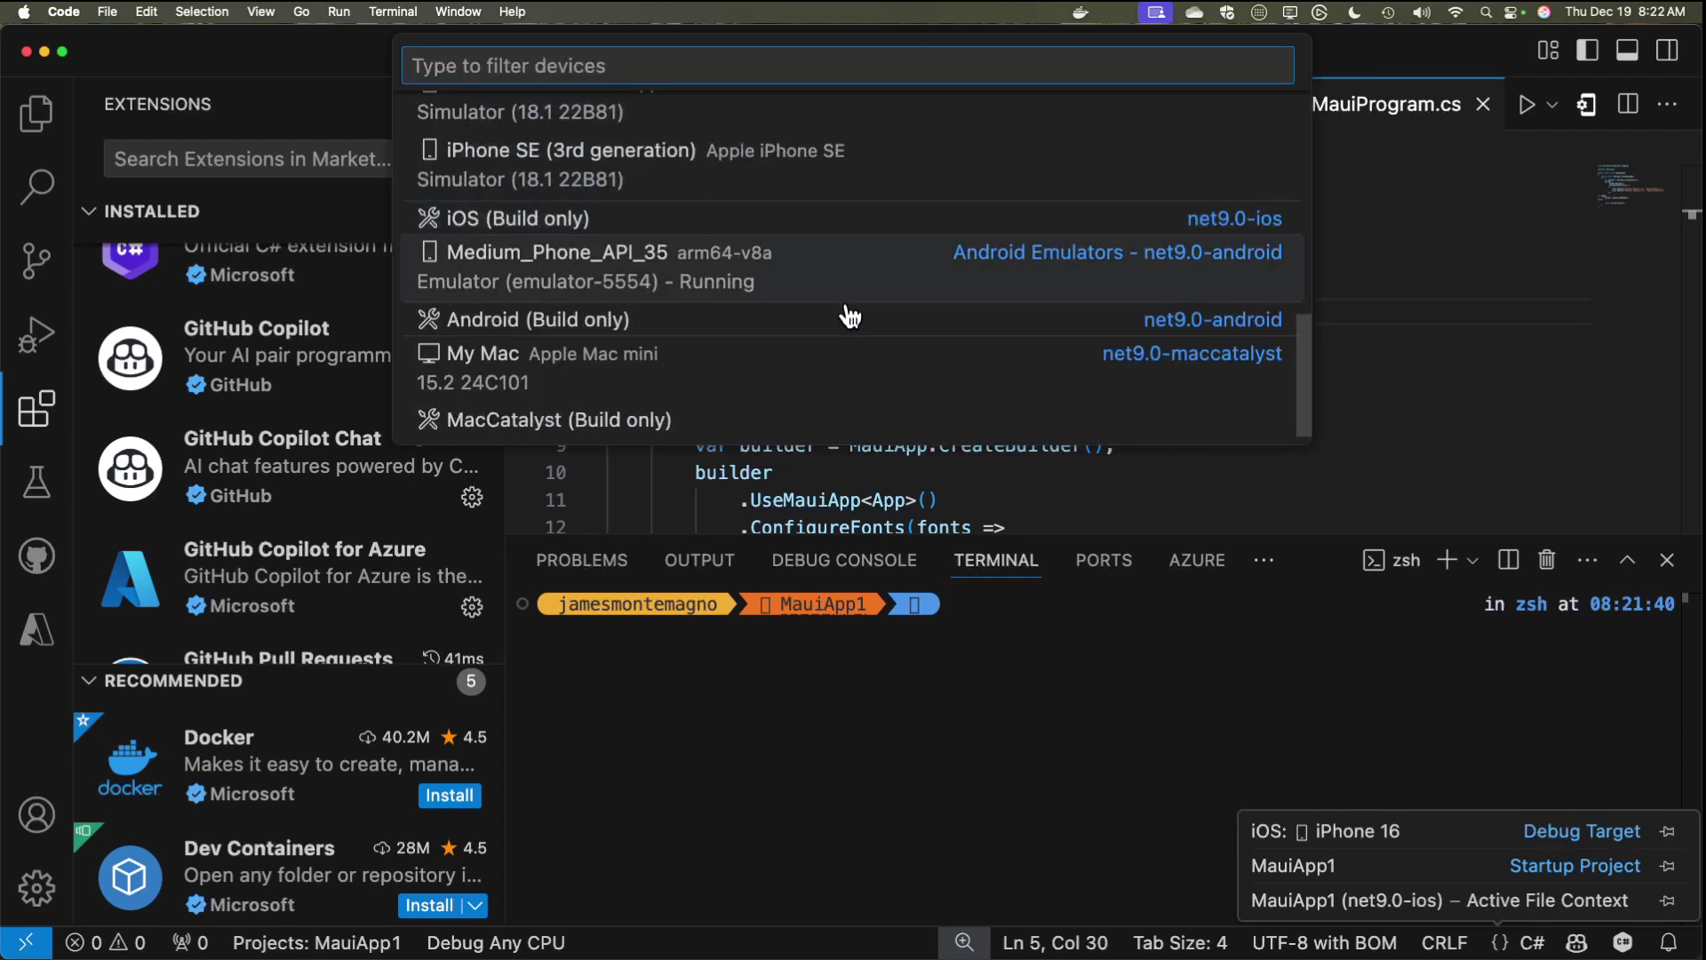
click(612, 278)
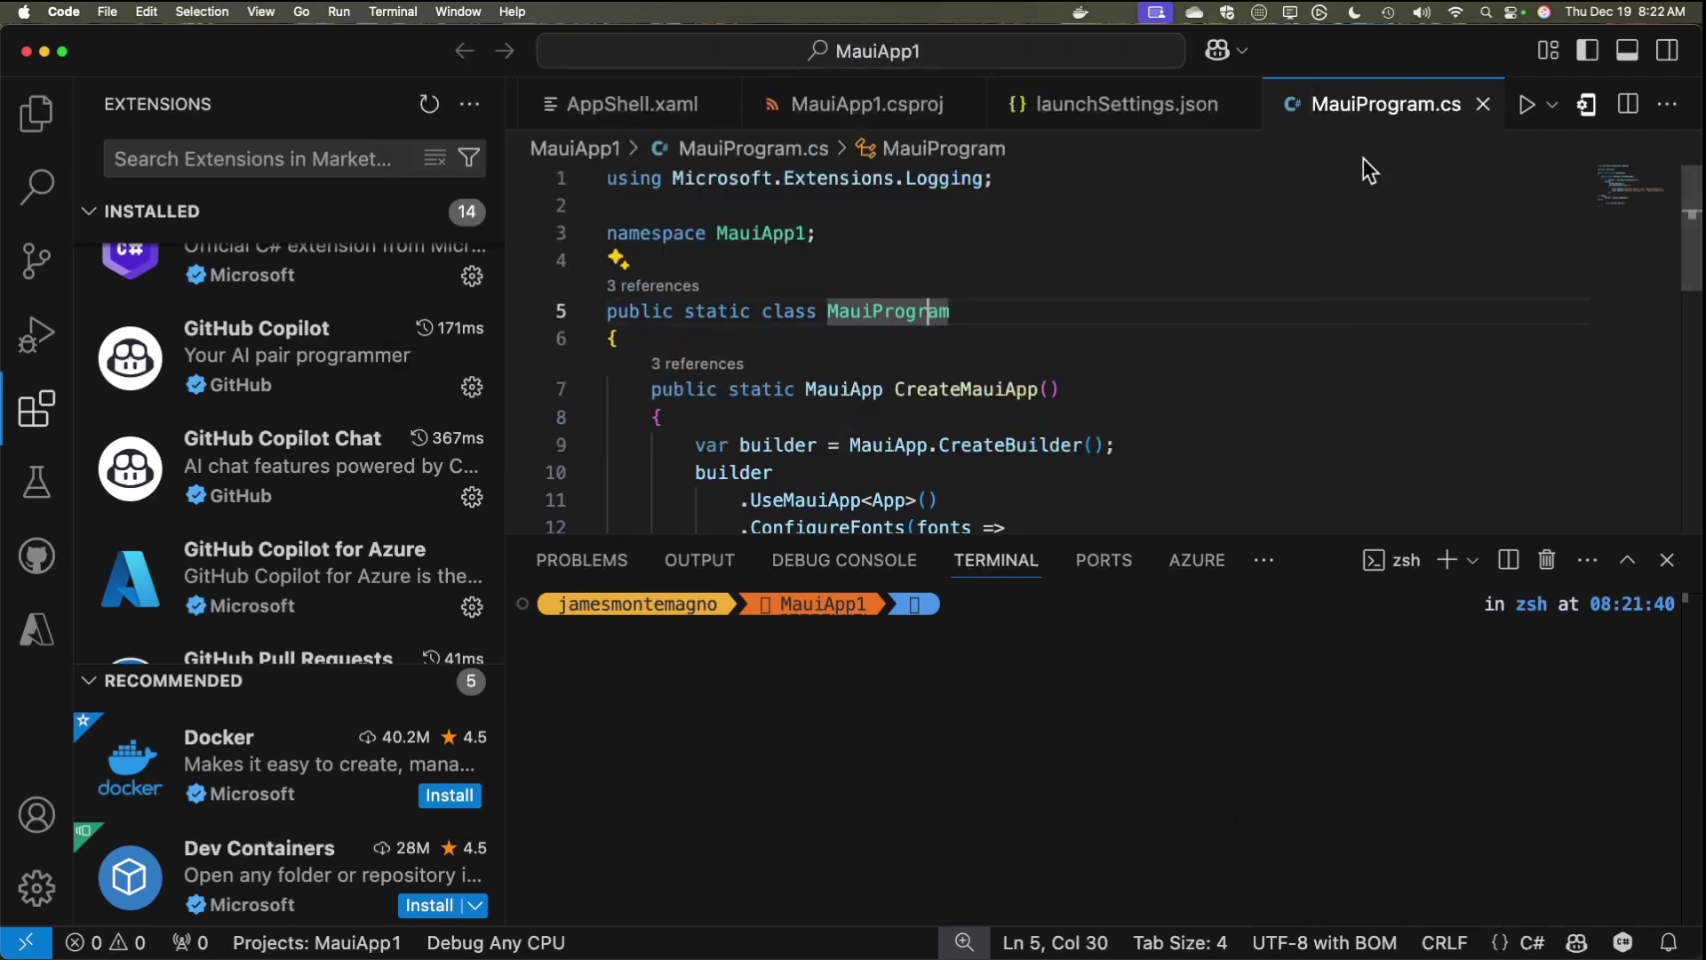
click(1527, 104)
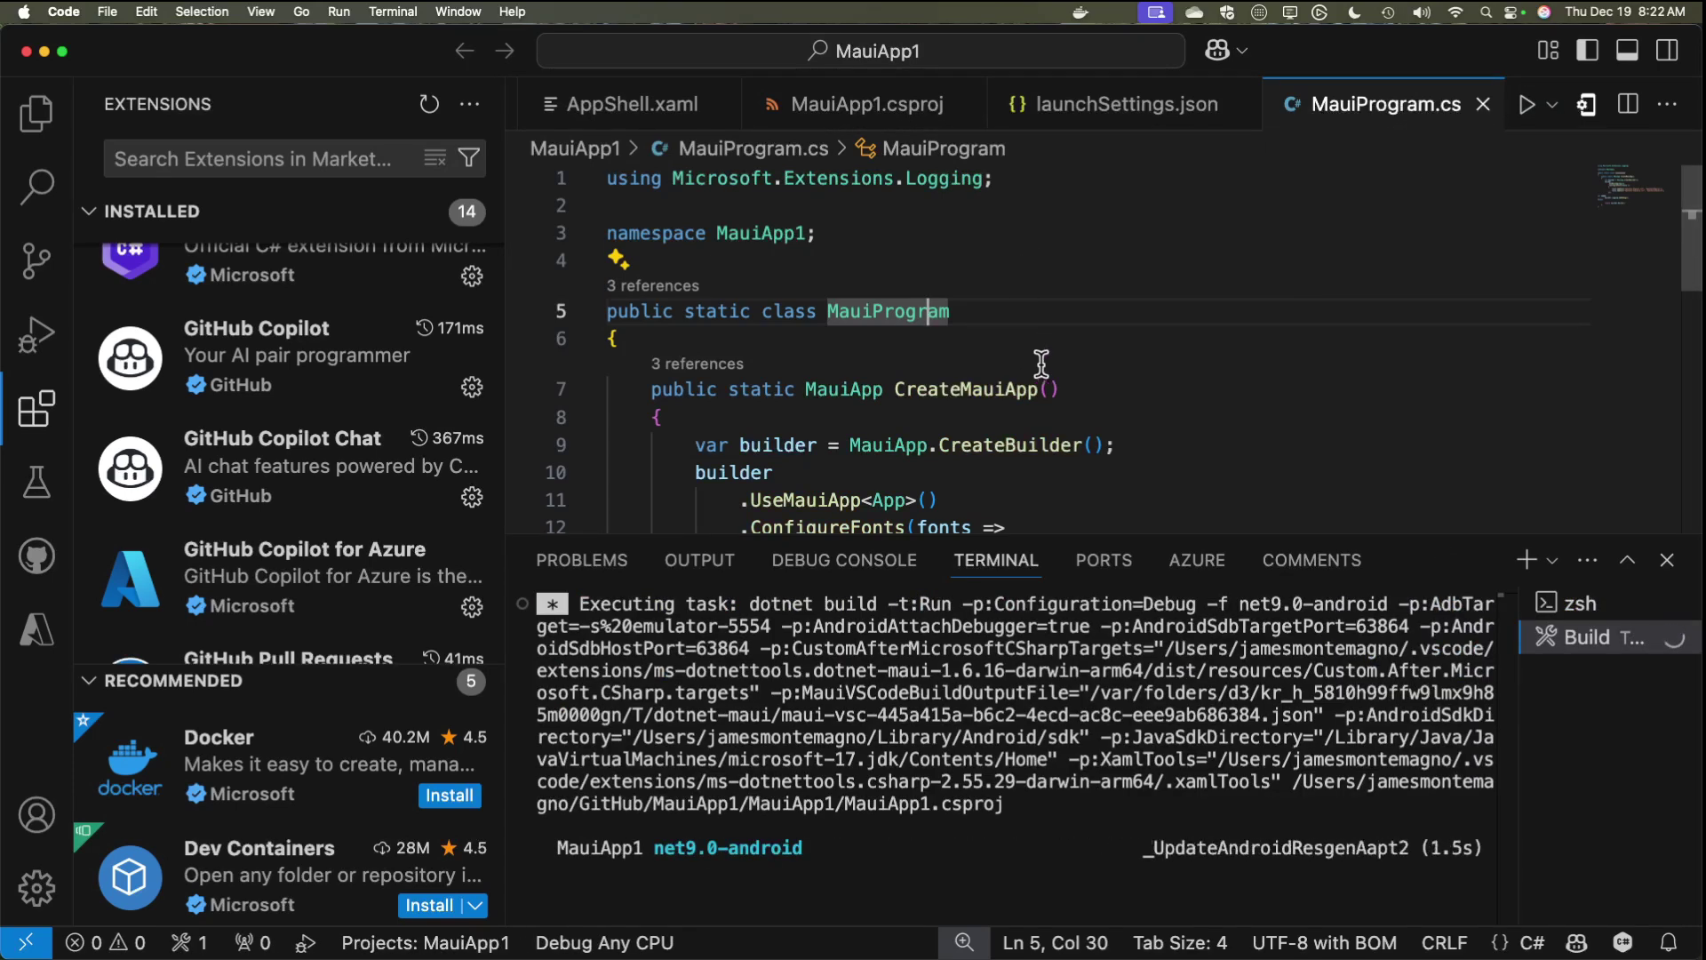
mouse_move(1353, 934)
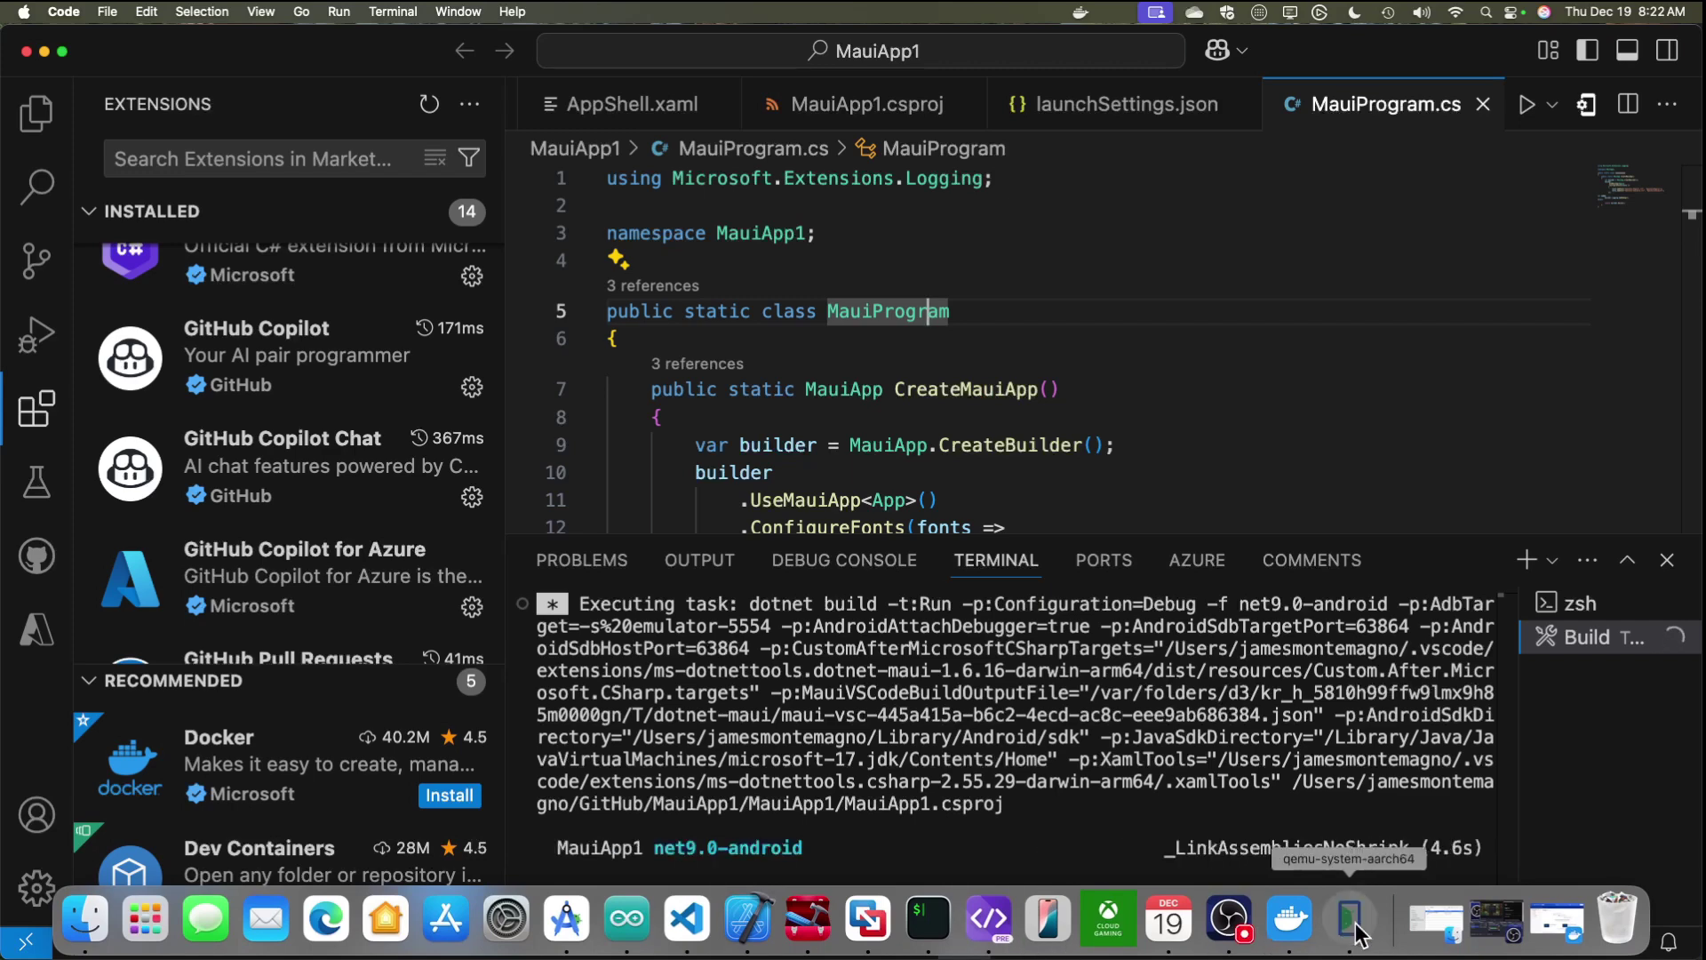
Step: Bring the Android emulator forward and use Activity Monitor to check qemu CPU usage
click(1356, 919)
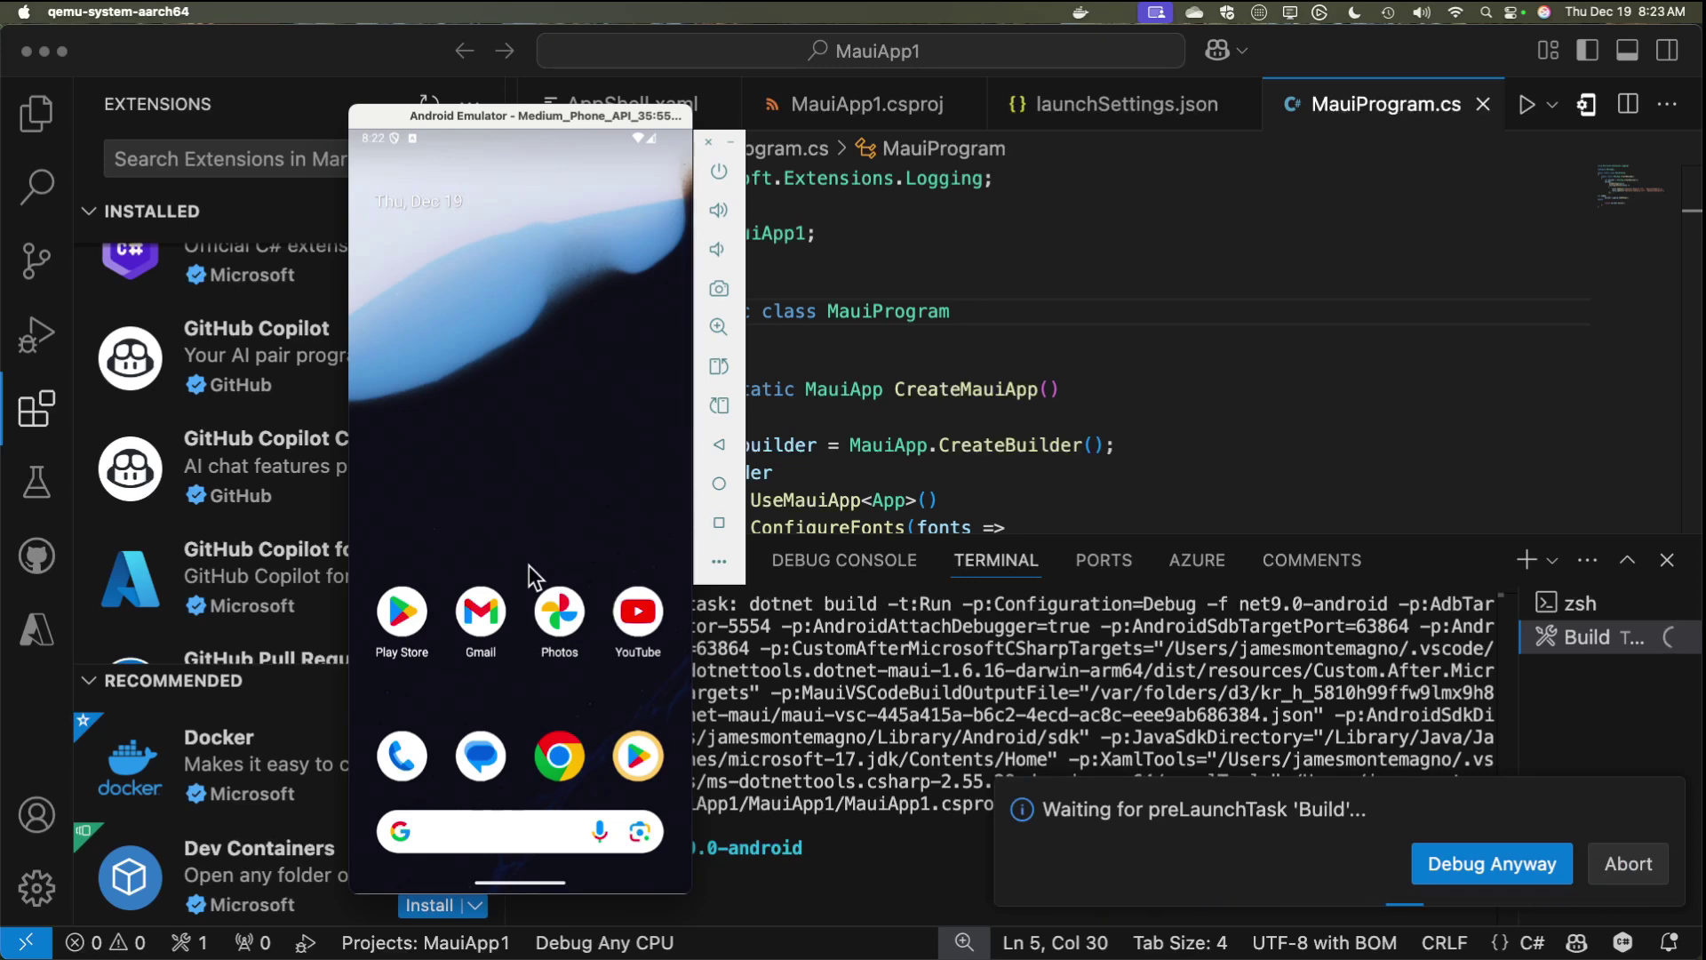
mouse_move(749, 917)
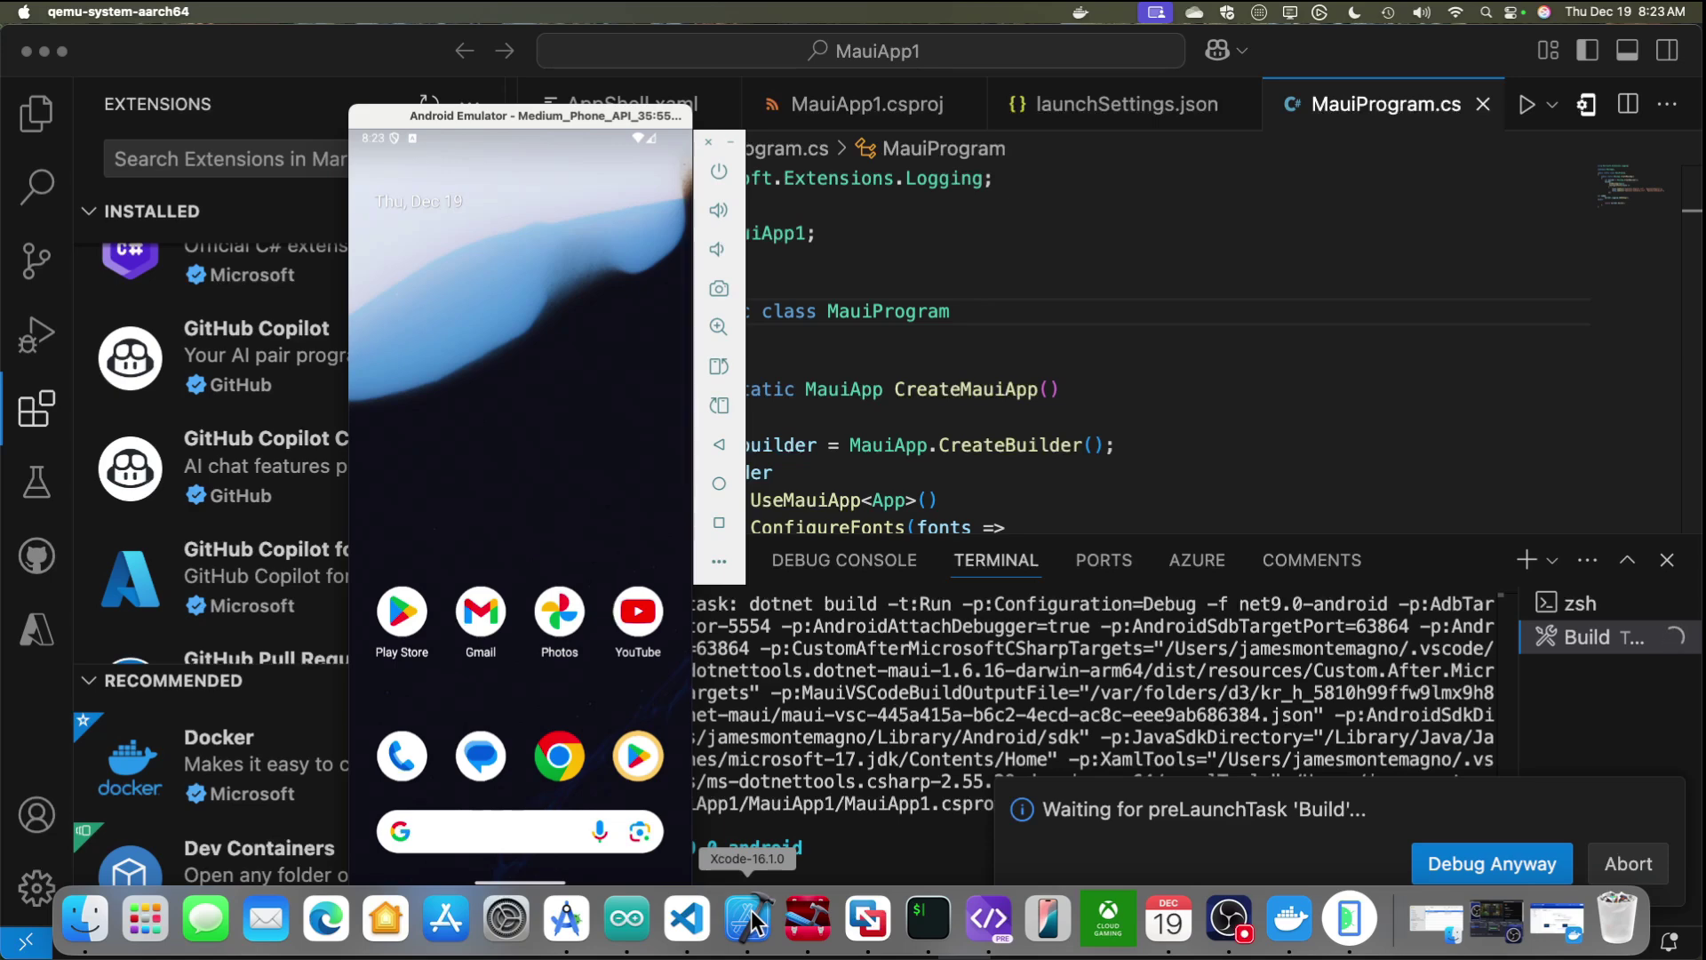
key(super+space)
text(d)
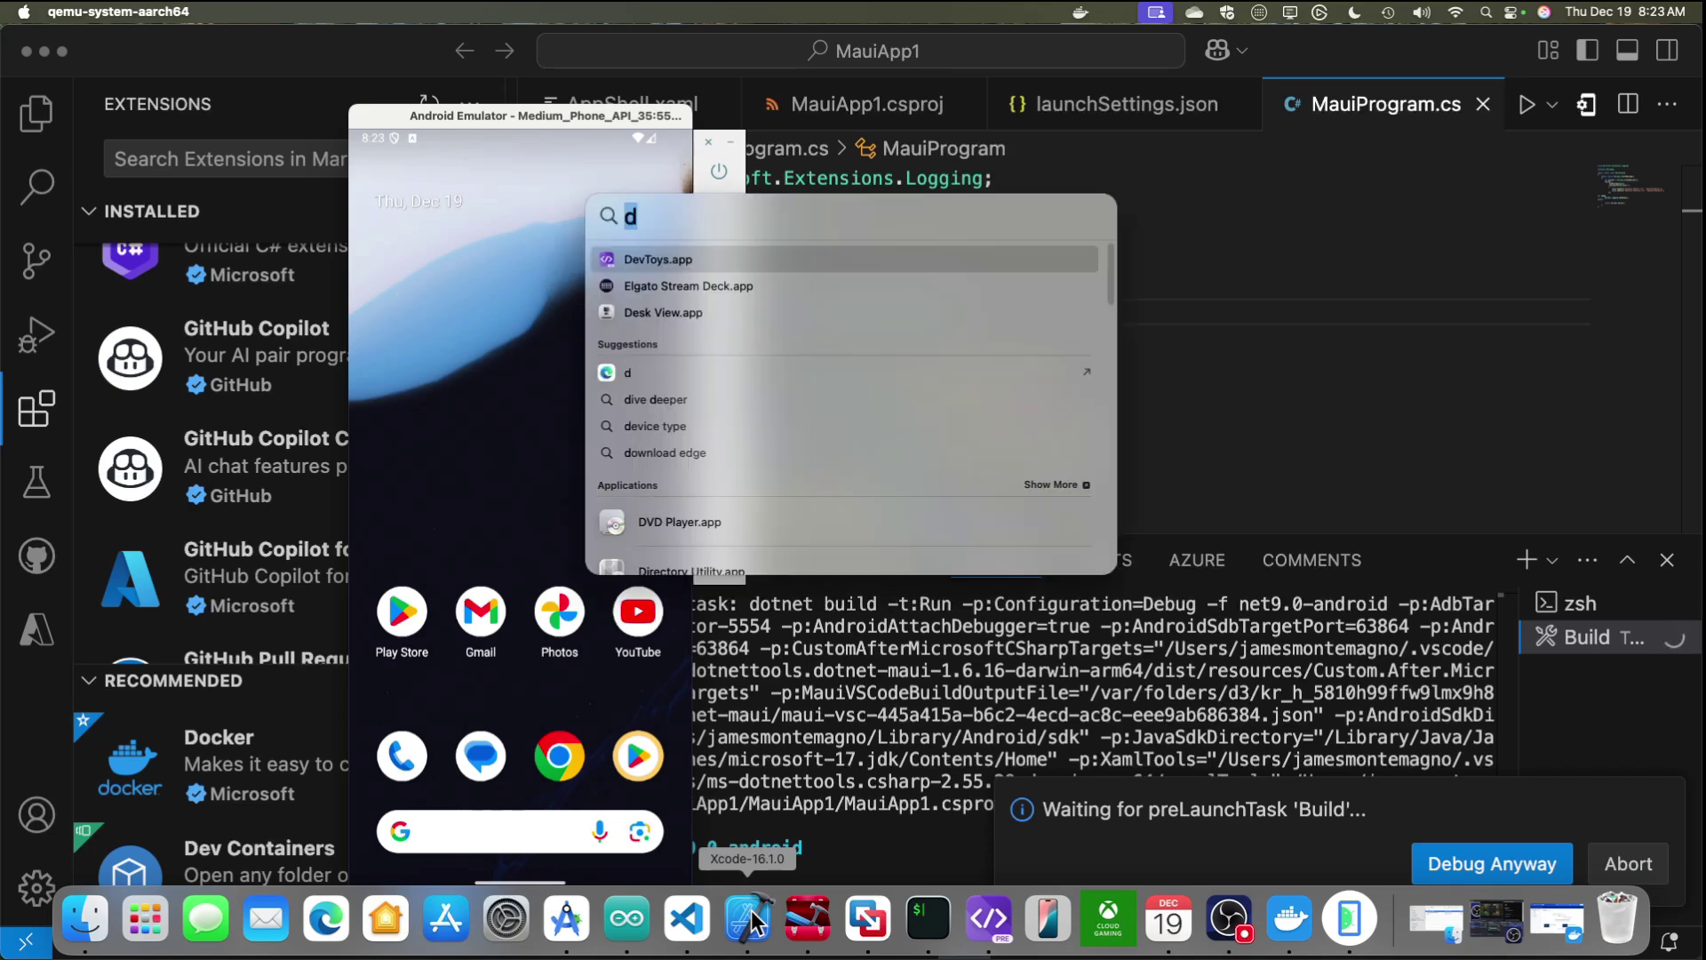
text(ctivity)
key(Return)
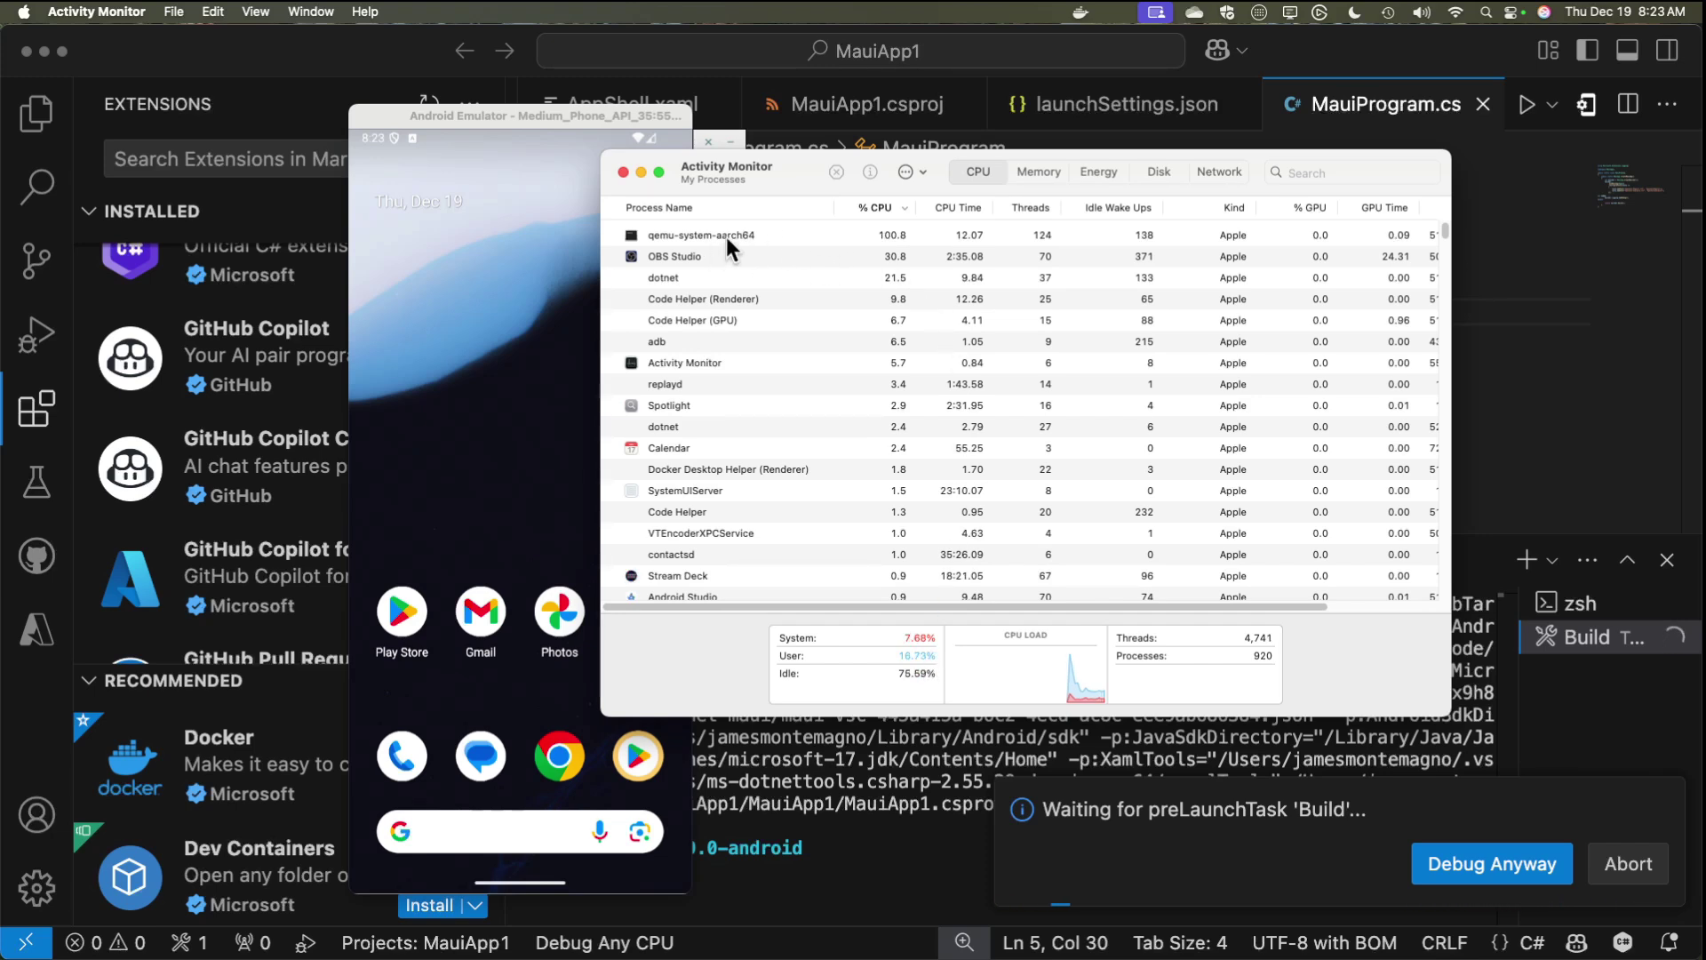
drag(716, 187, 813, 196)
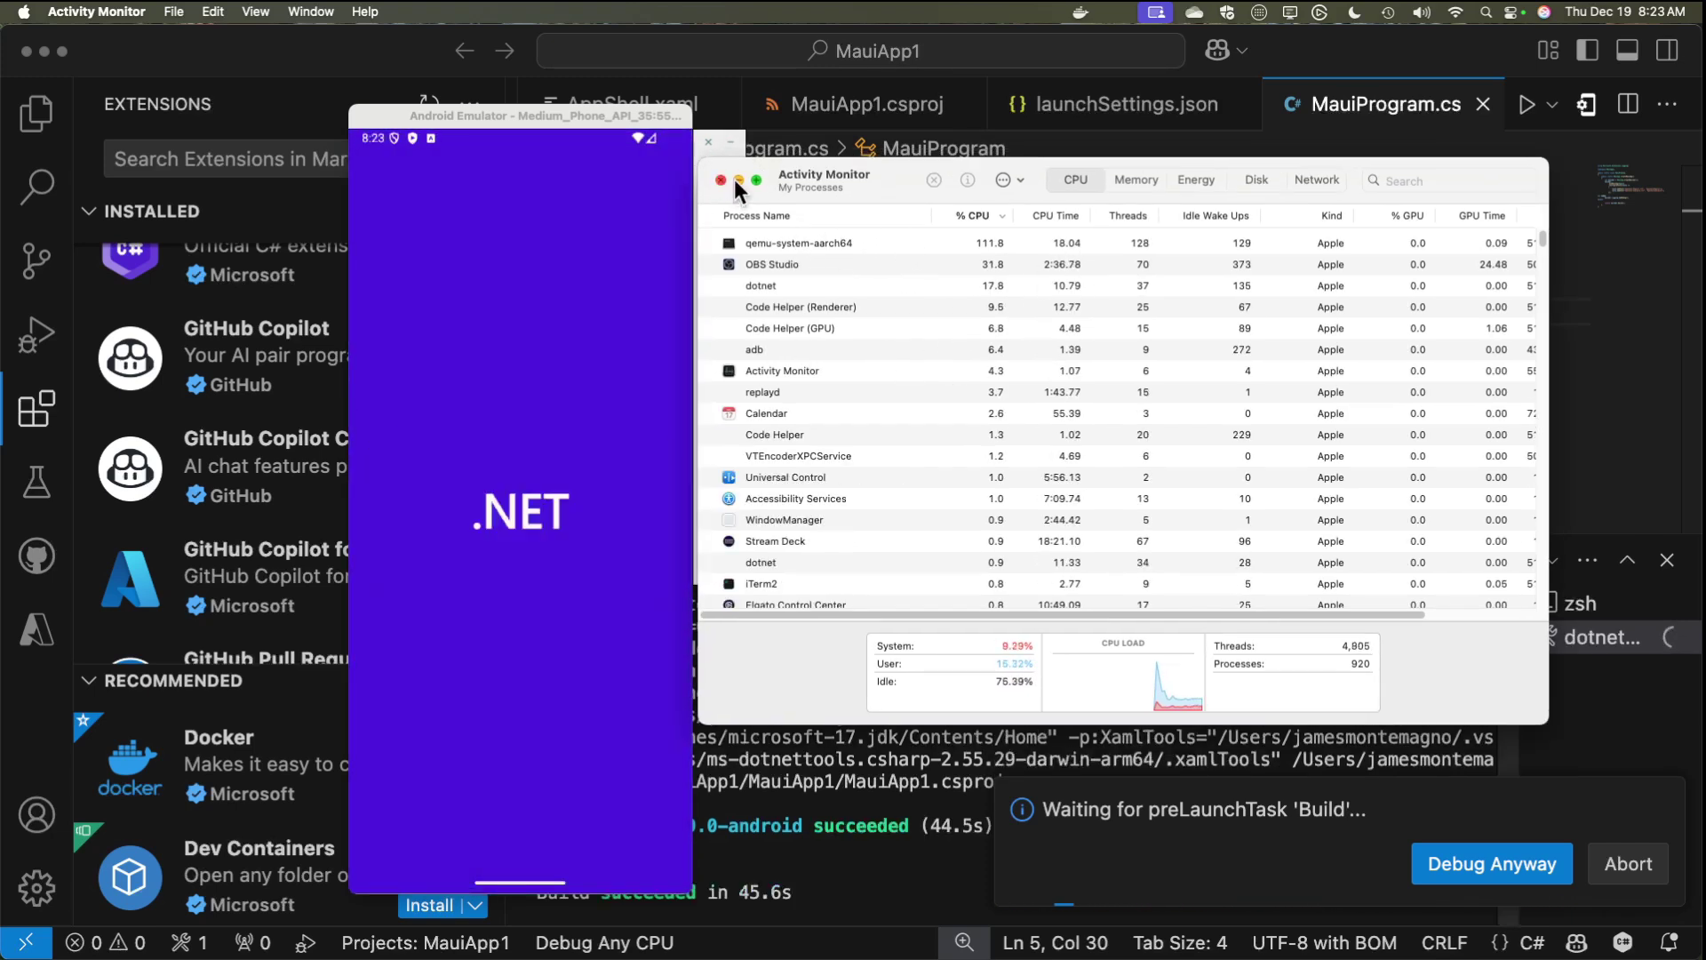
Step: Minimize Activity Monitor, tap Click me until it reads 'Clicked 5 times', then stop debugging
click(737, 180)
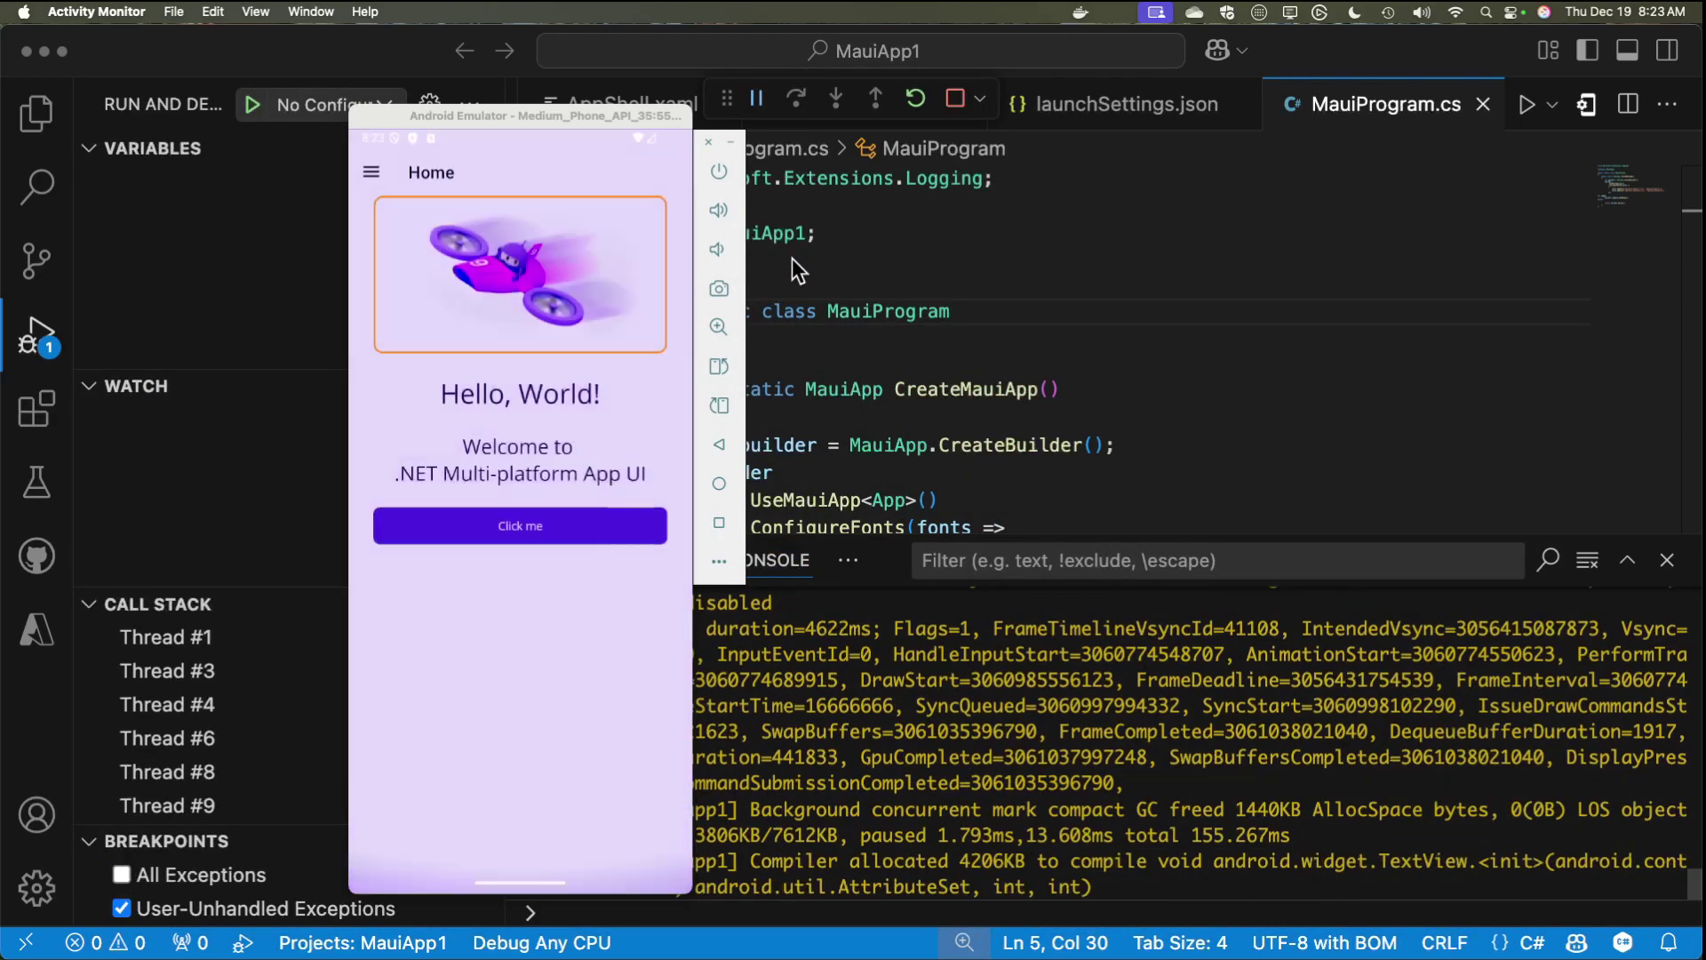
click(524, 533)
click(527, 529)
click(526, 529)
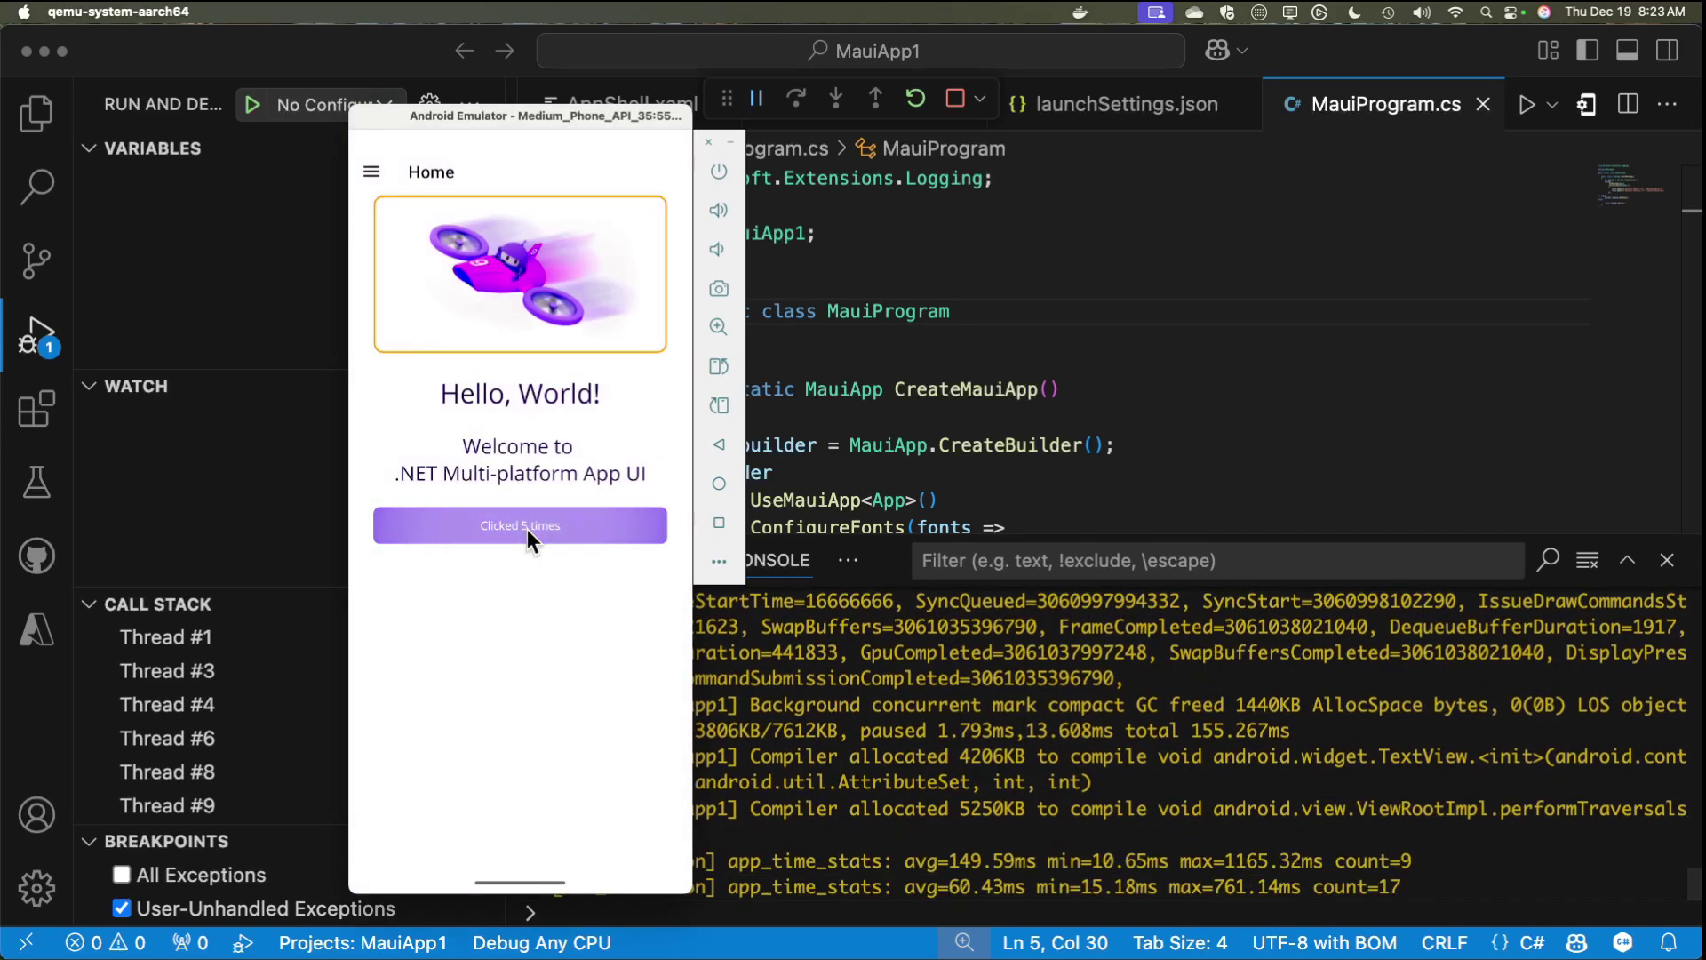
click(957, 103)
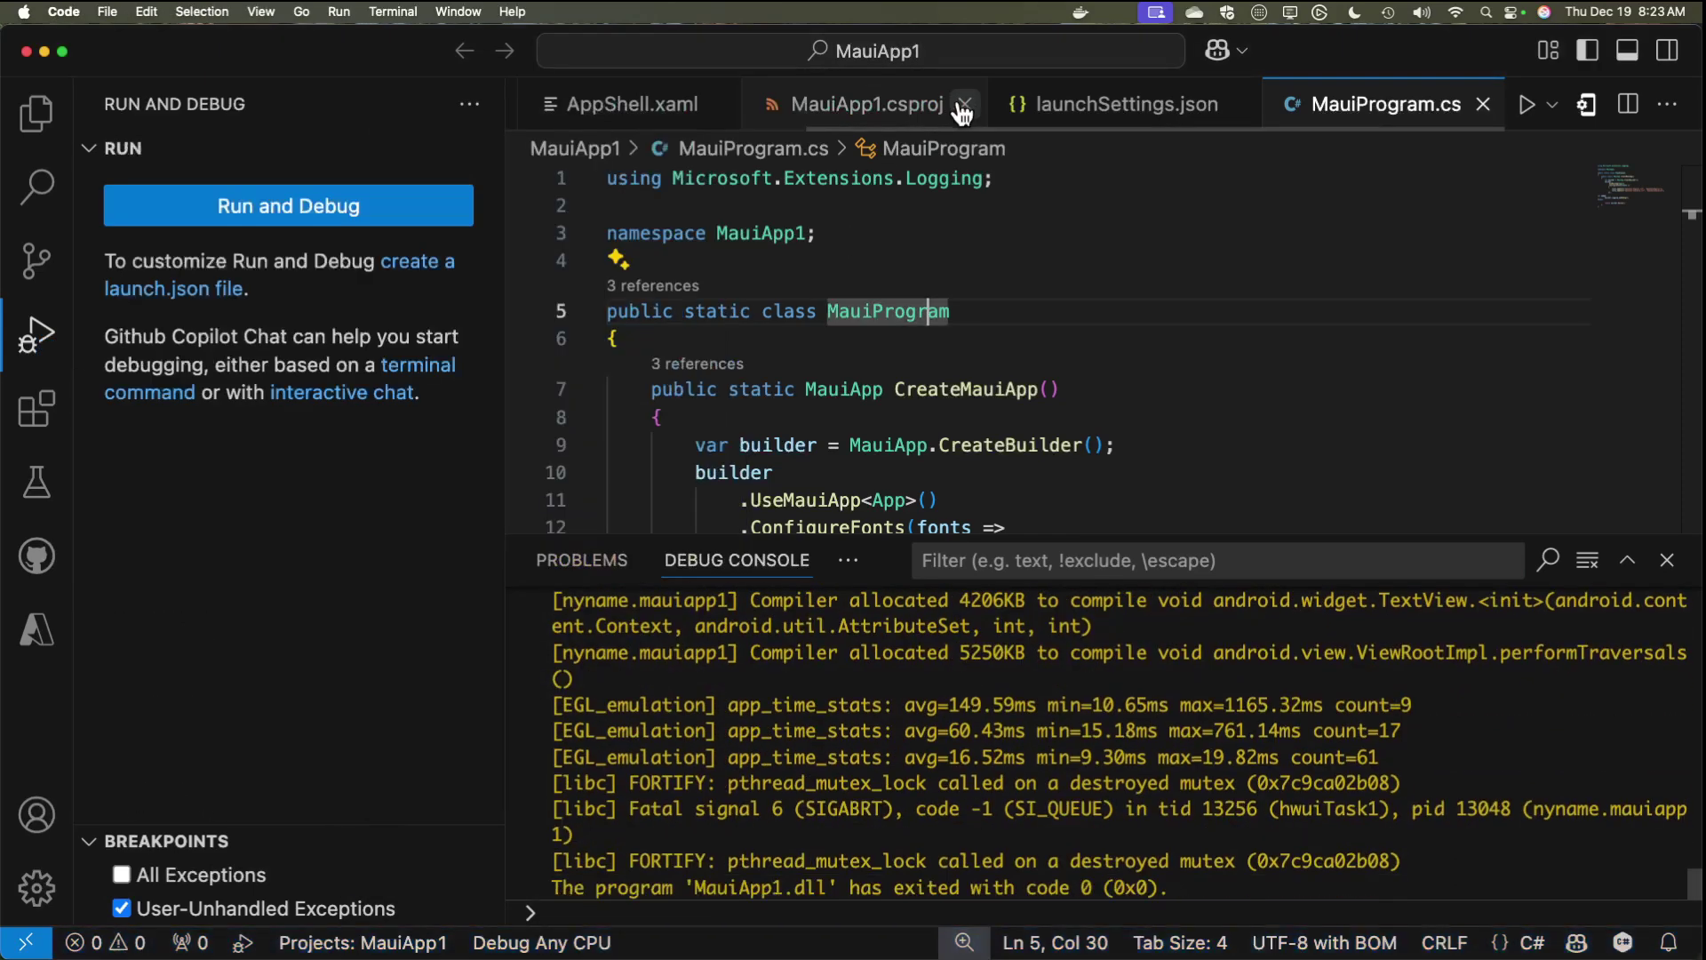
Step: Set the iPhone 16 simulator as the target and run MauiApp1 on it
click(1500, 943)
click(1580, 831)
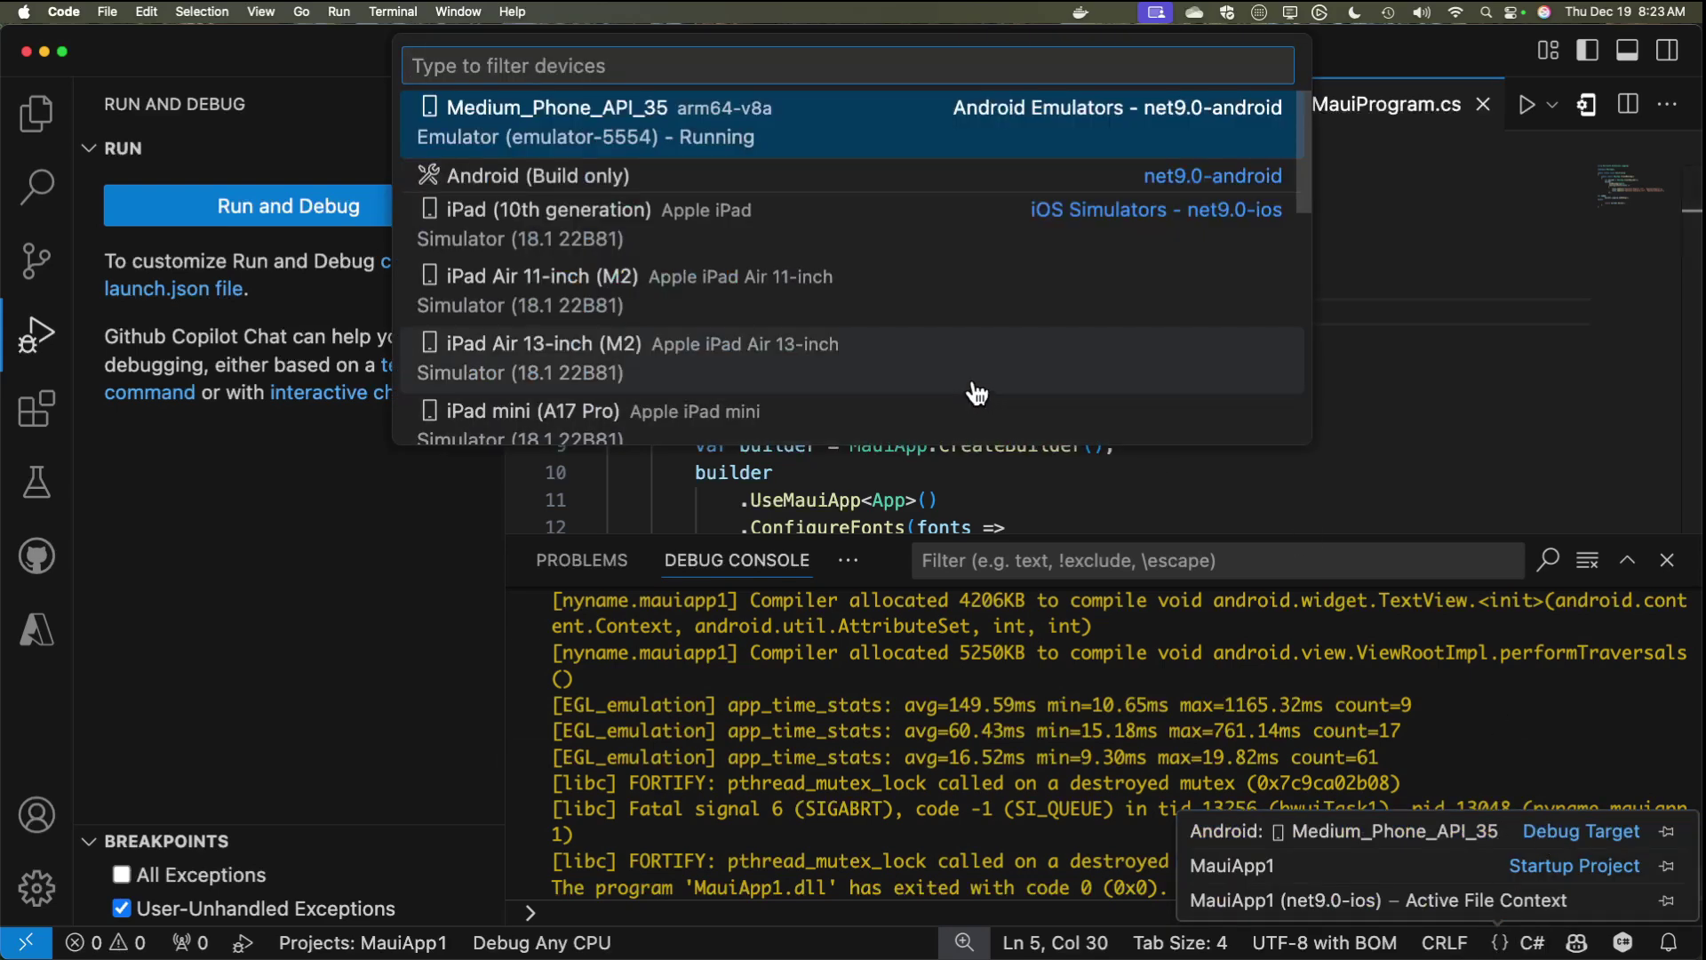
scroll(971, 384, down, 3)
scroll(880, 347, down, 2)
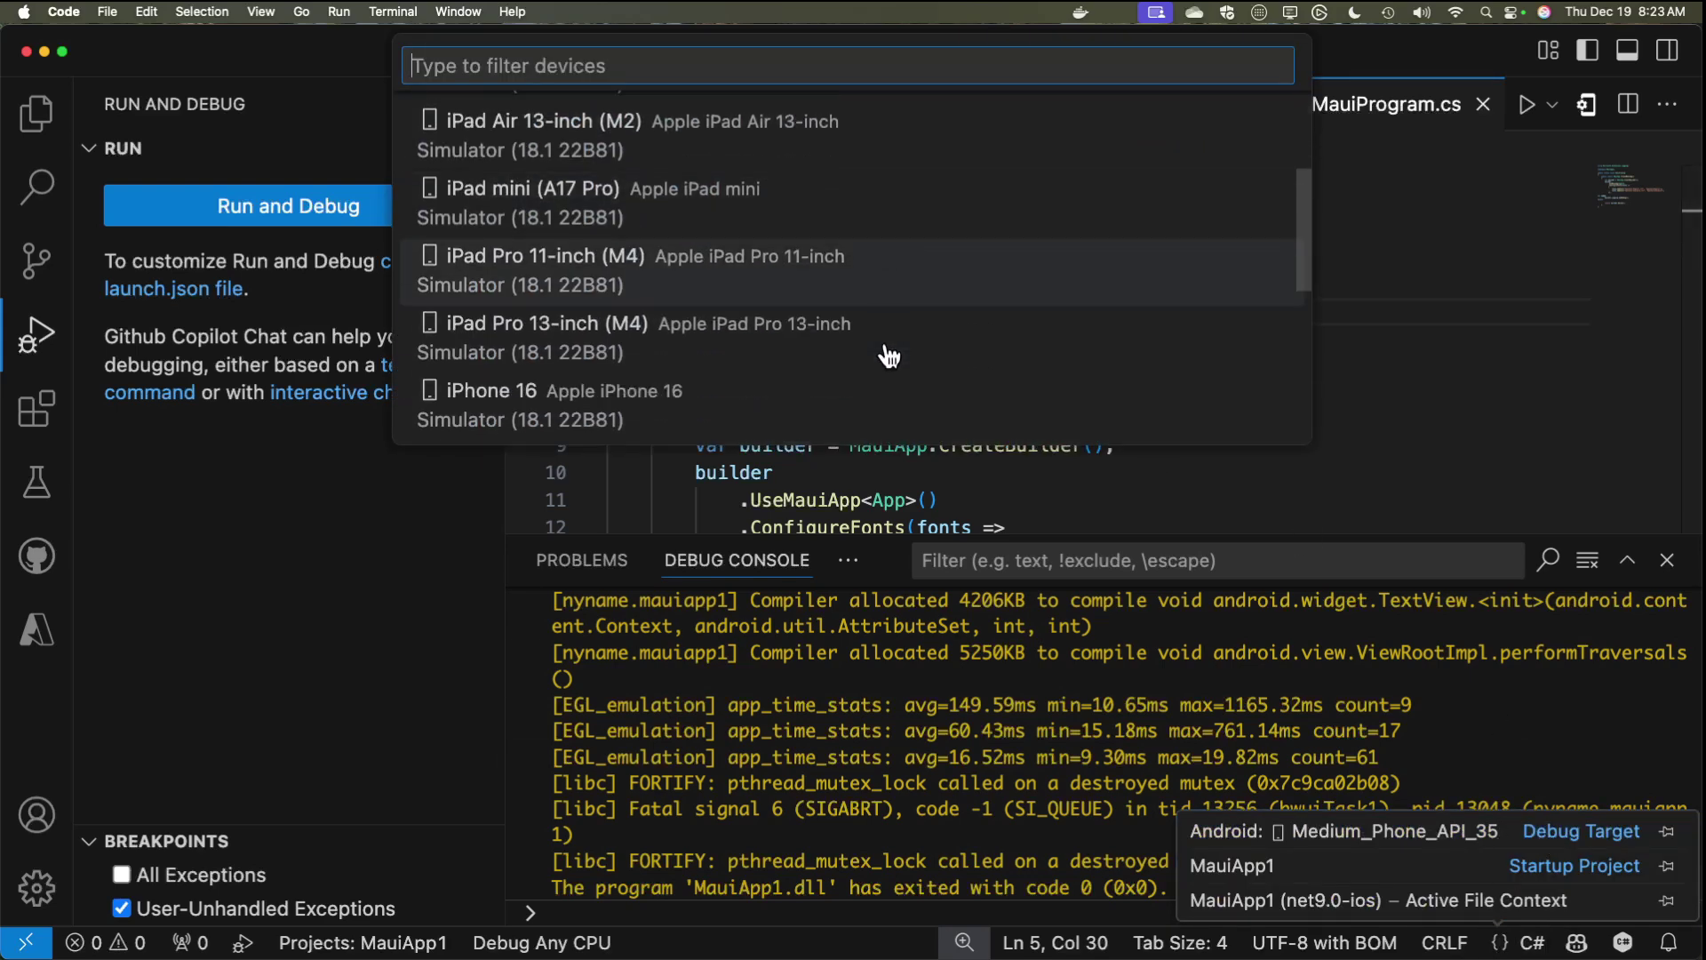
click(638, 395)
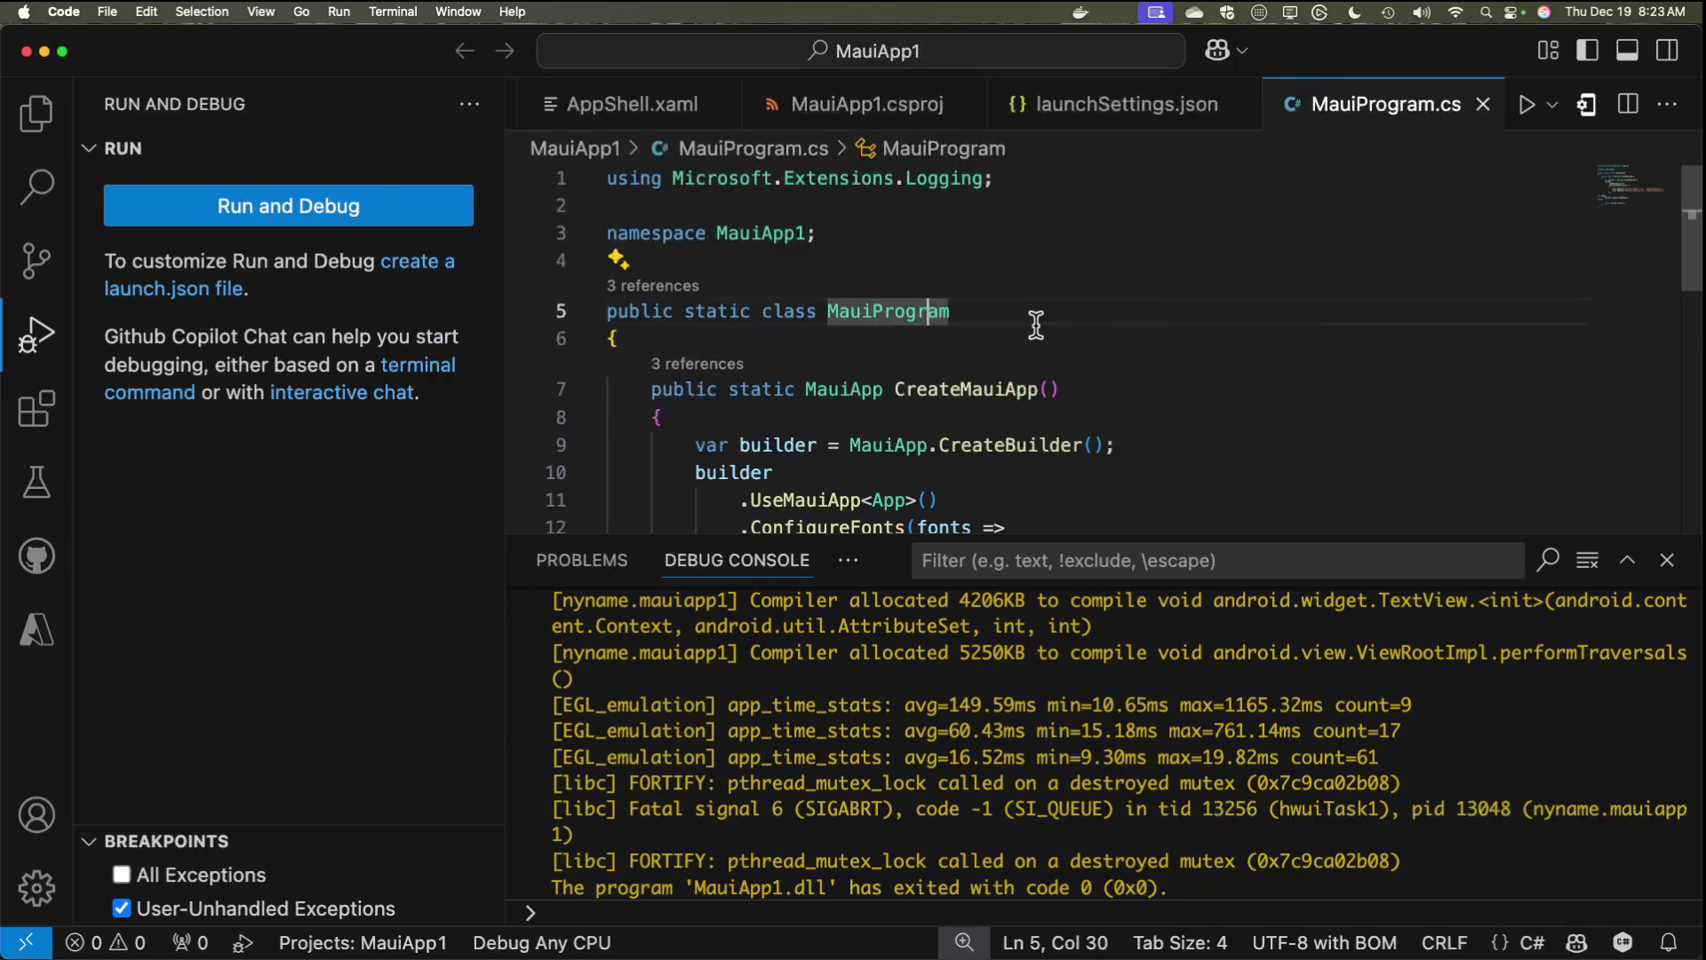
click(1526, 104)
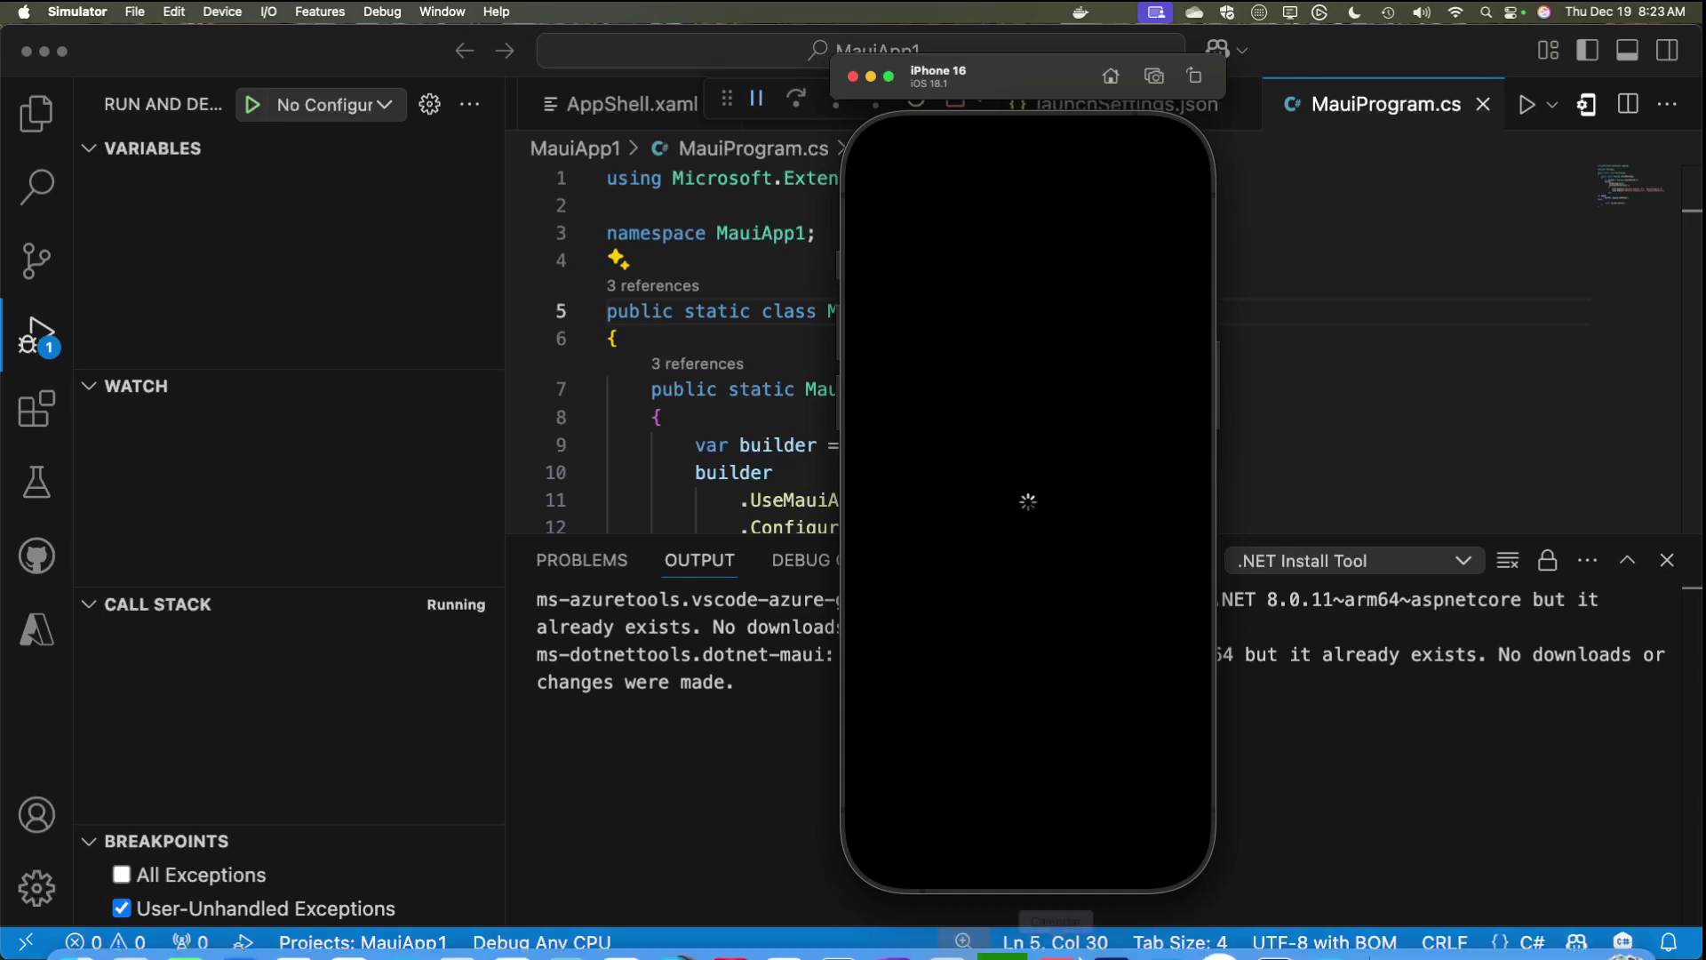
mouse_move(1112, 949)
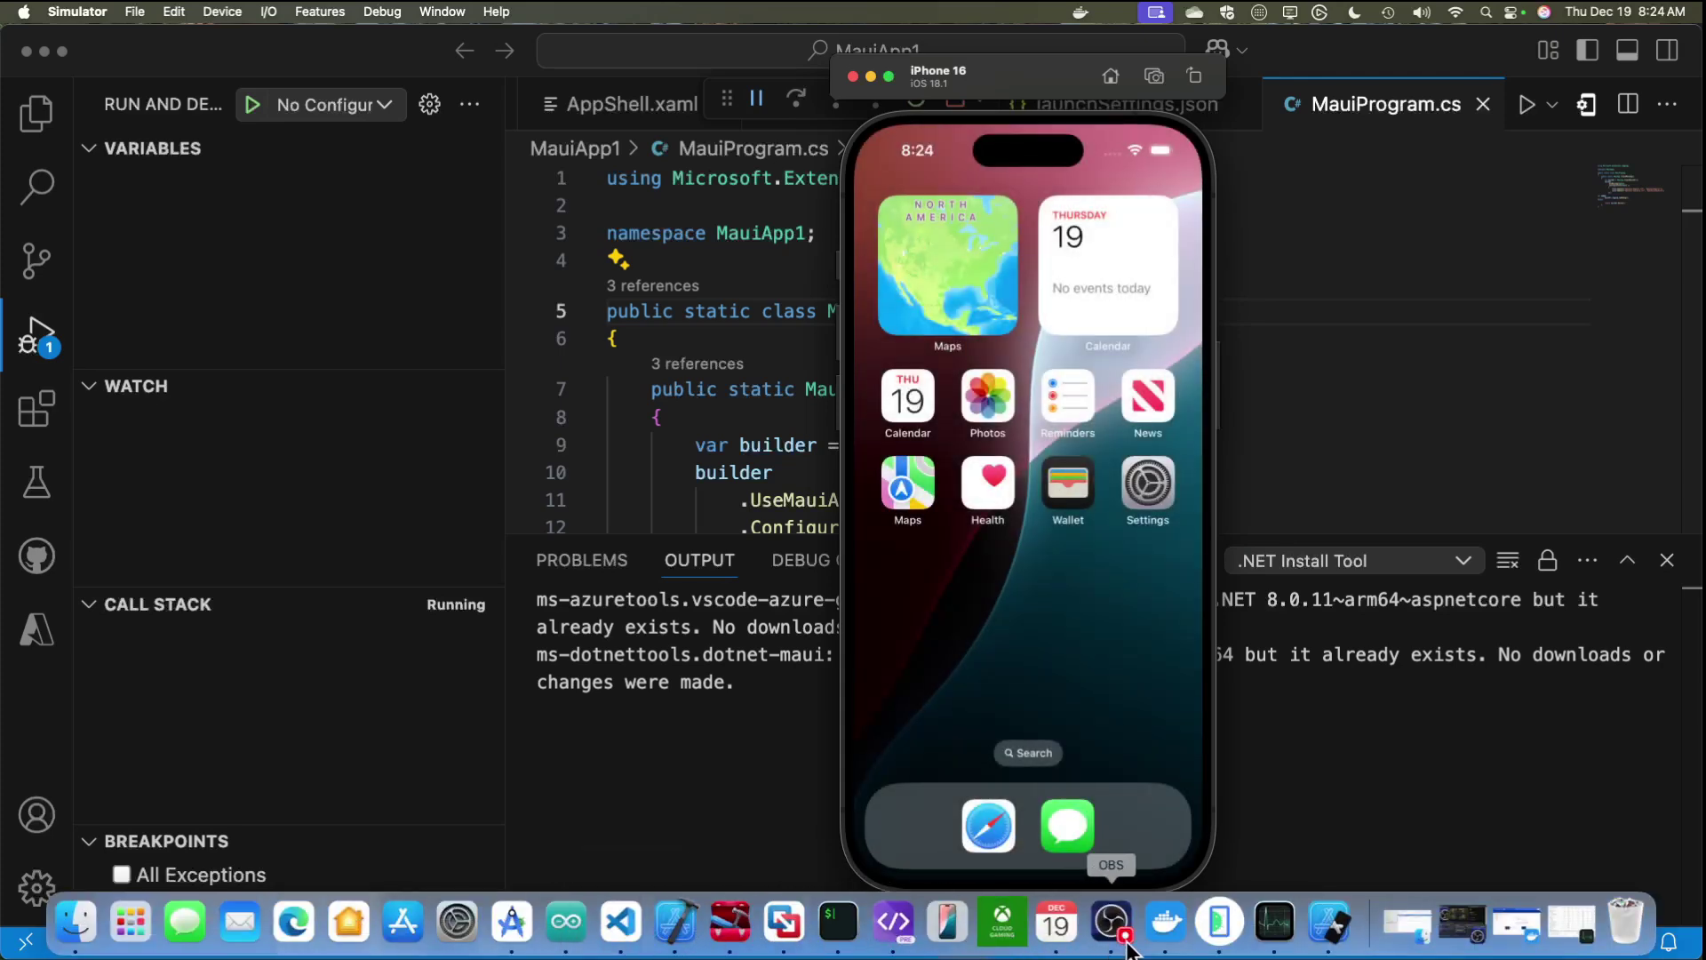
Step: View the app on the iPhone simulator, then stop the iPhone debugging session
click(1274, 923)
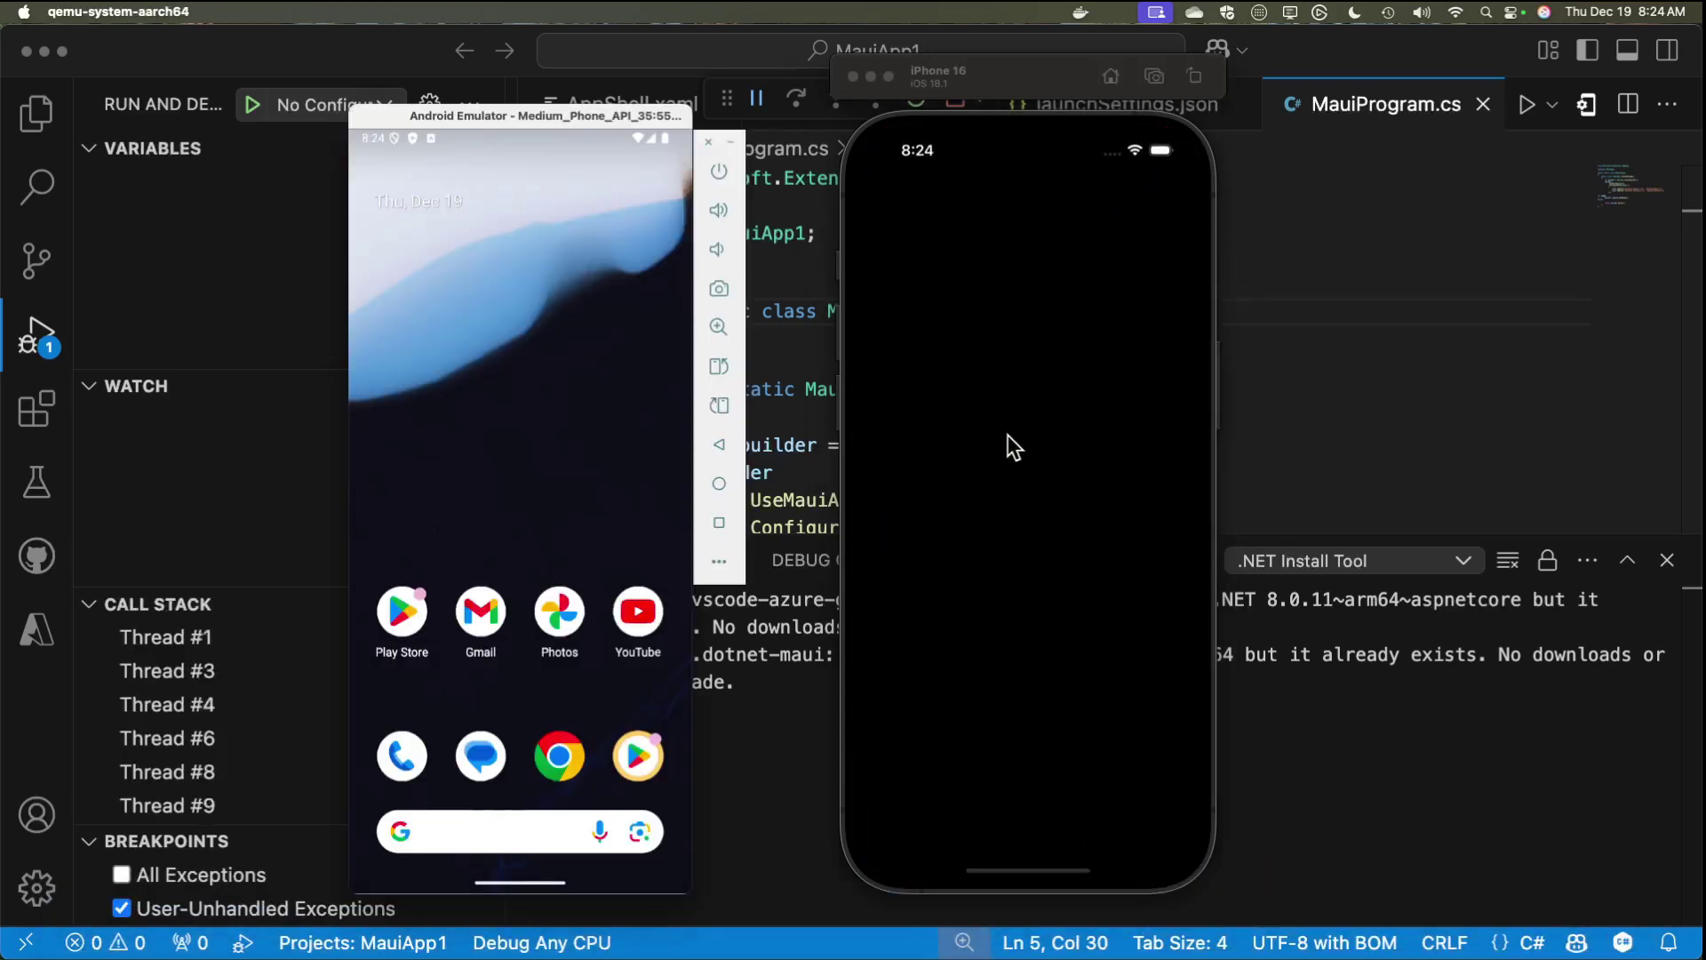
click(1038, 559)
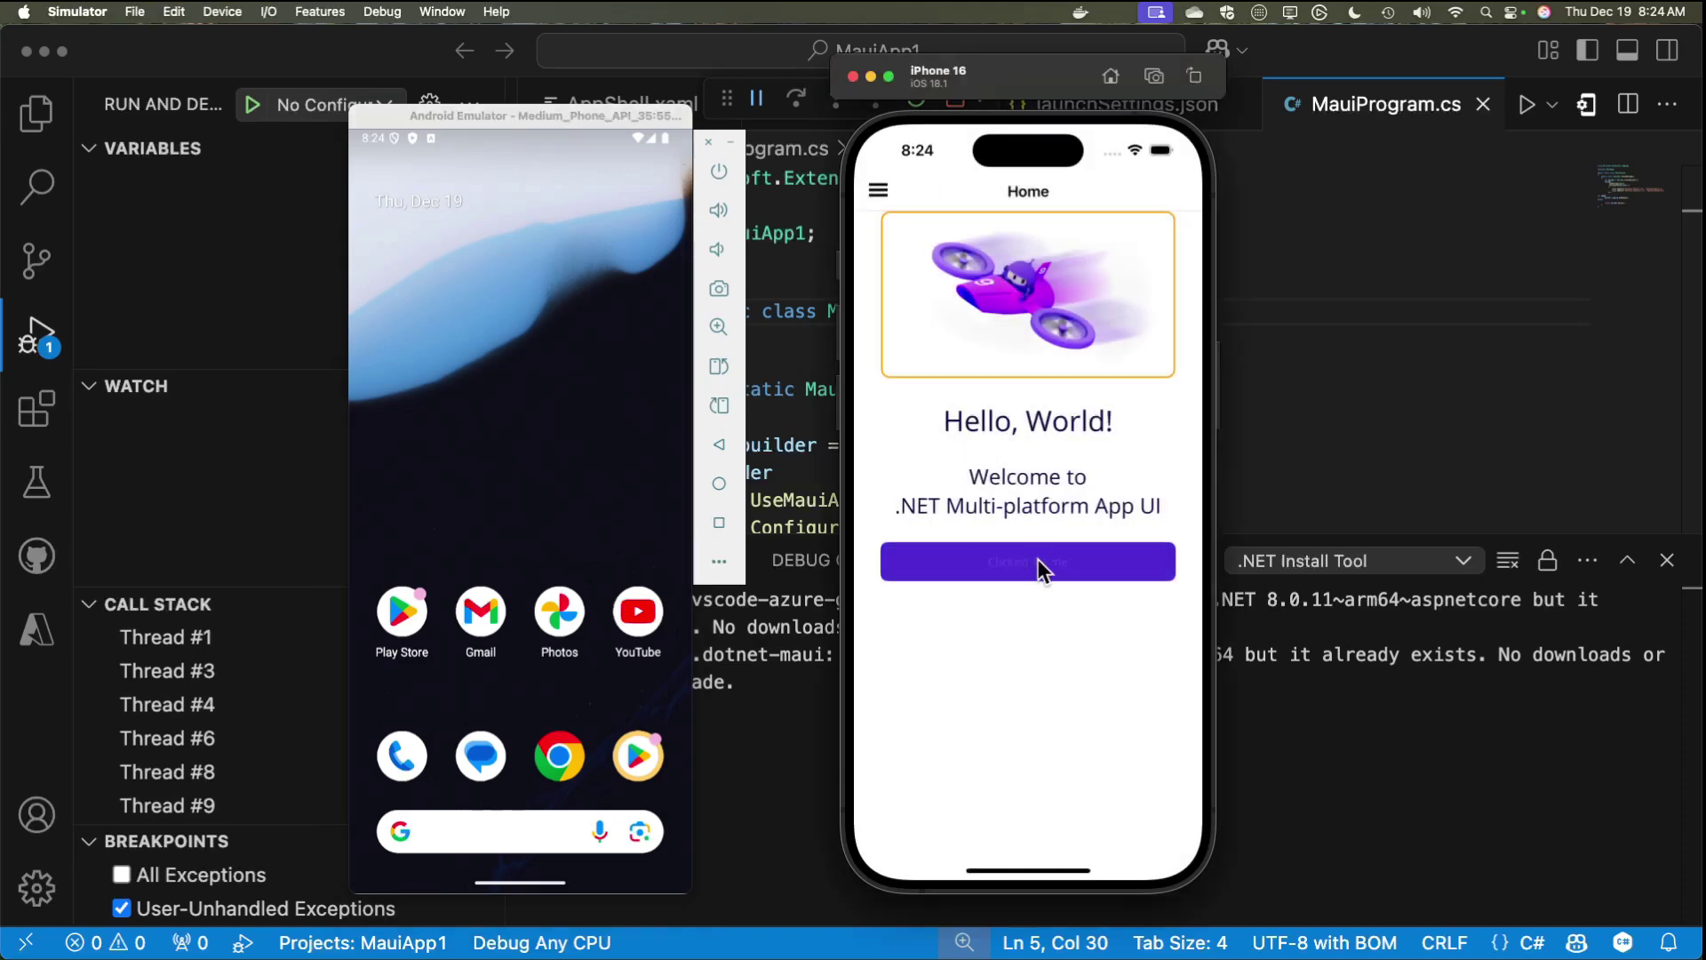
drag(1004, 78, 1026, 186)
click(955, 110)
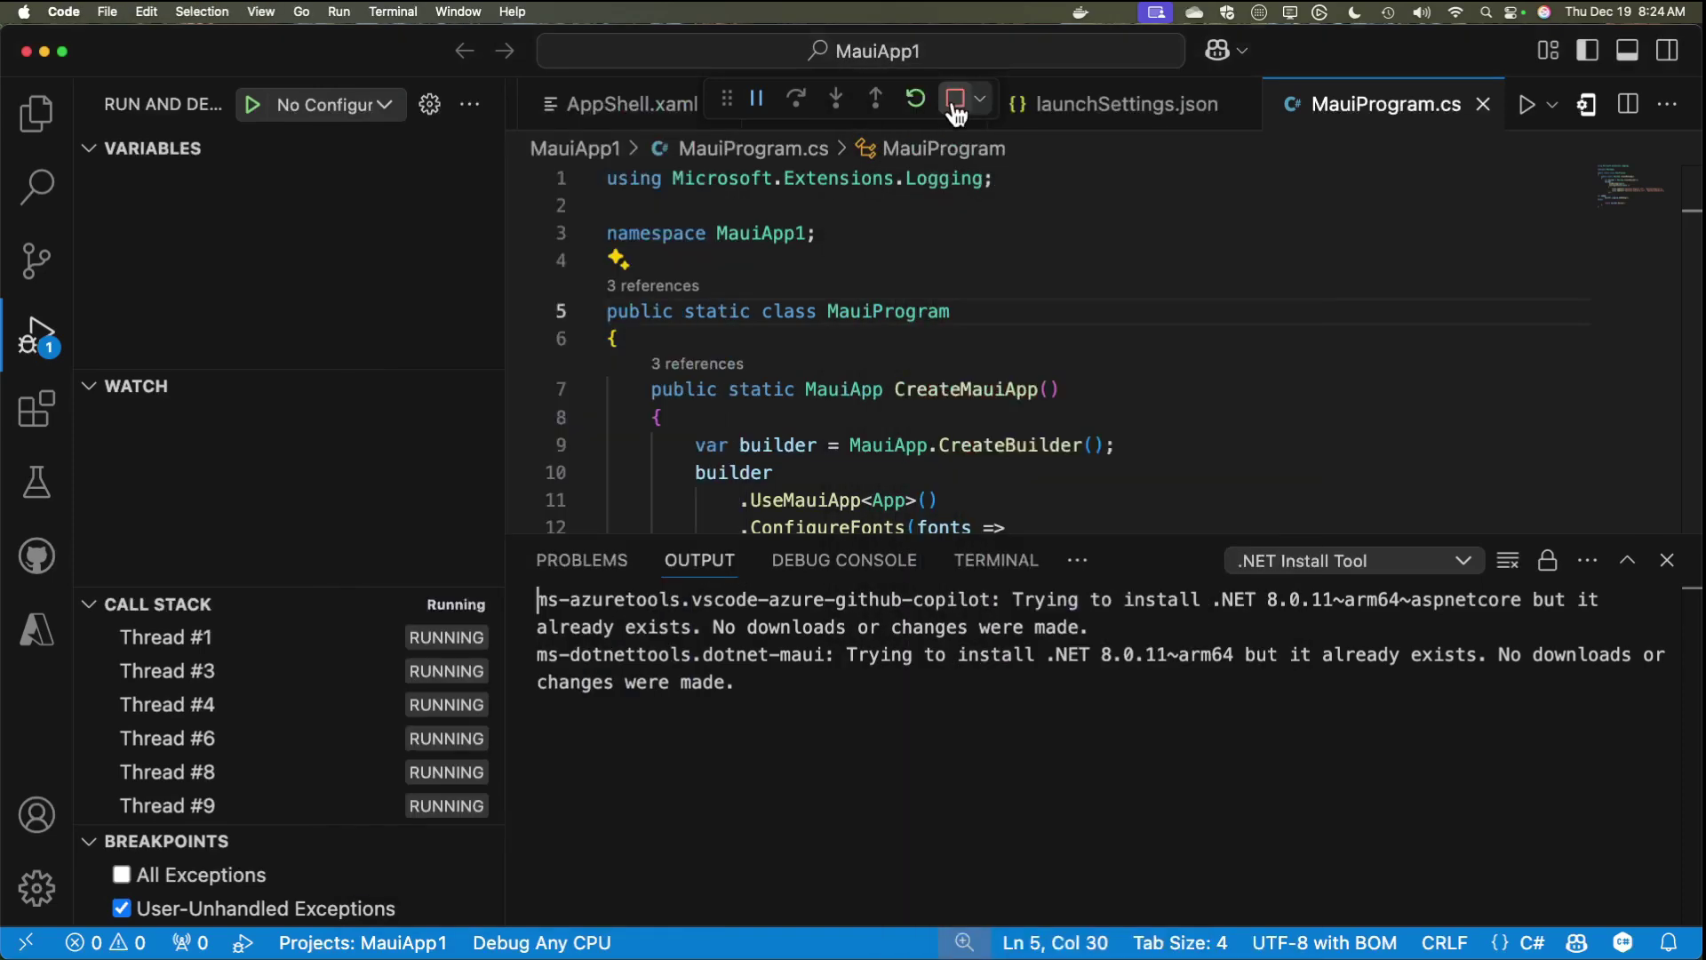
click(45, 52)
Step: Close or minimize the emulator, simulator, DevToys, Xcodes, Arduino and Android Studio windows, then focus iTerm2
click(708, 141)
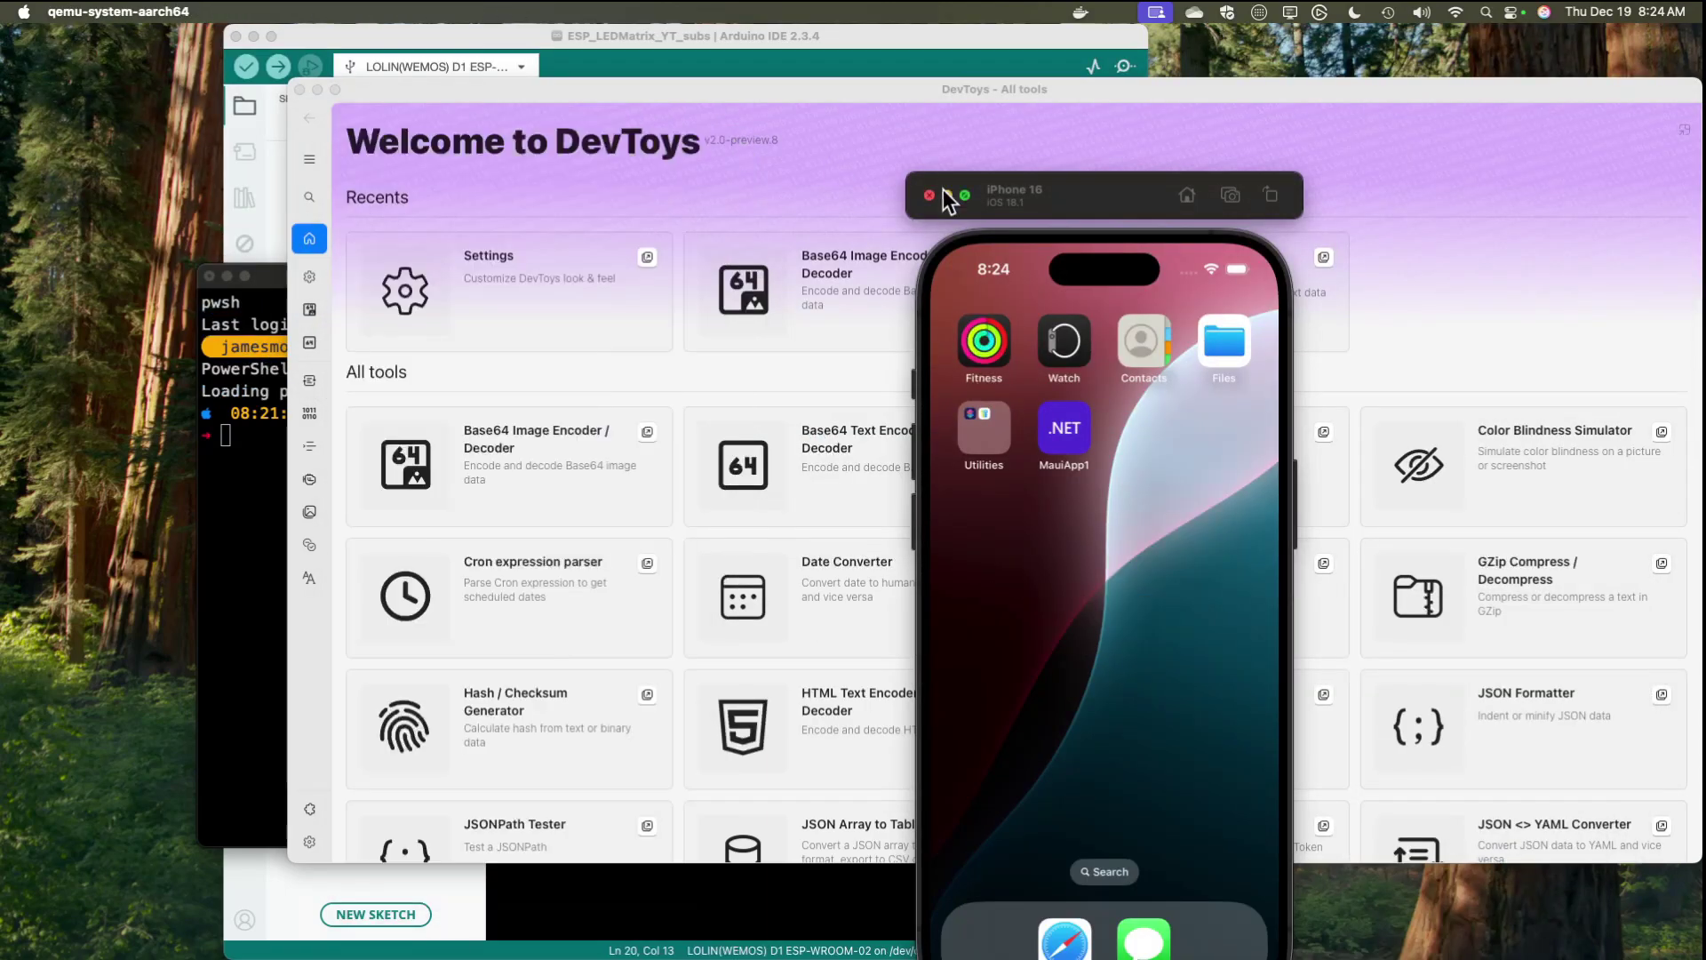
click(948, 202)
click(319, 91)
click(947, 195)
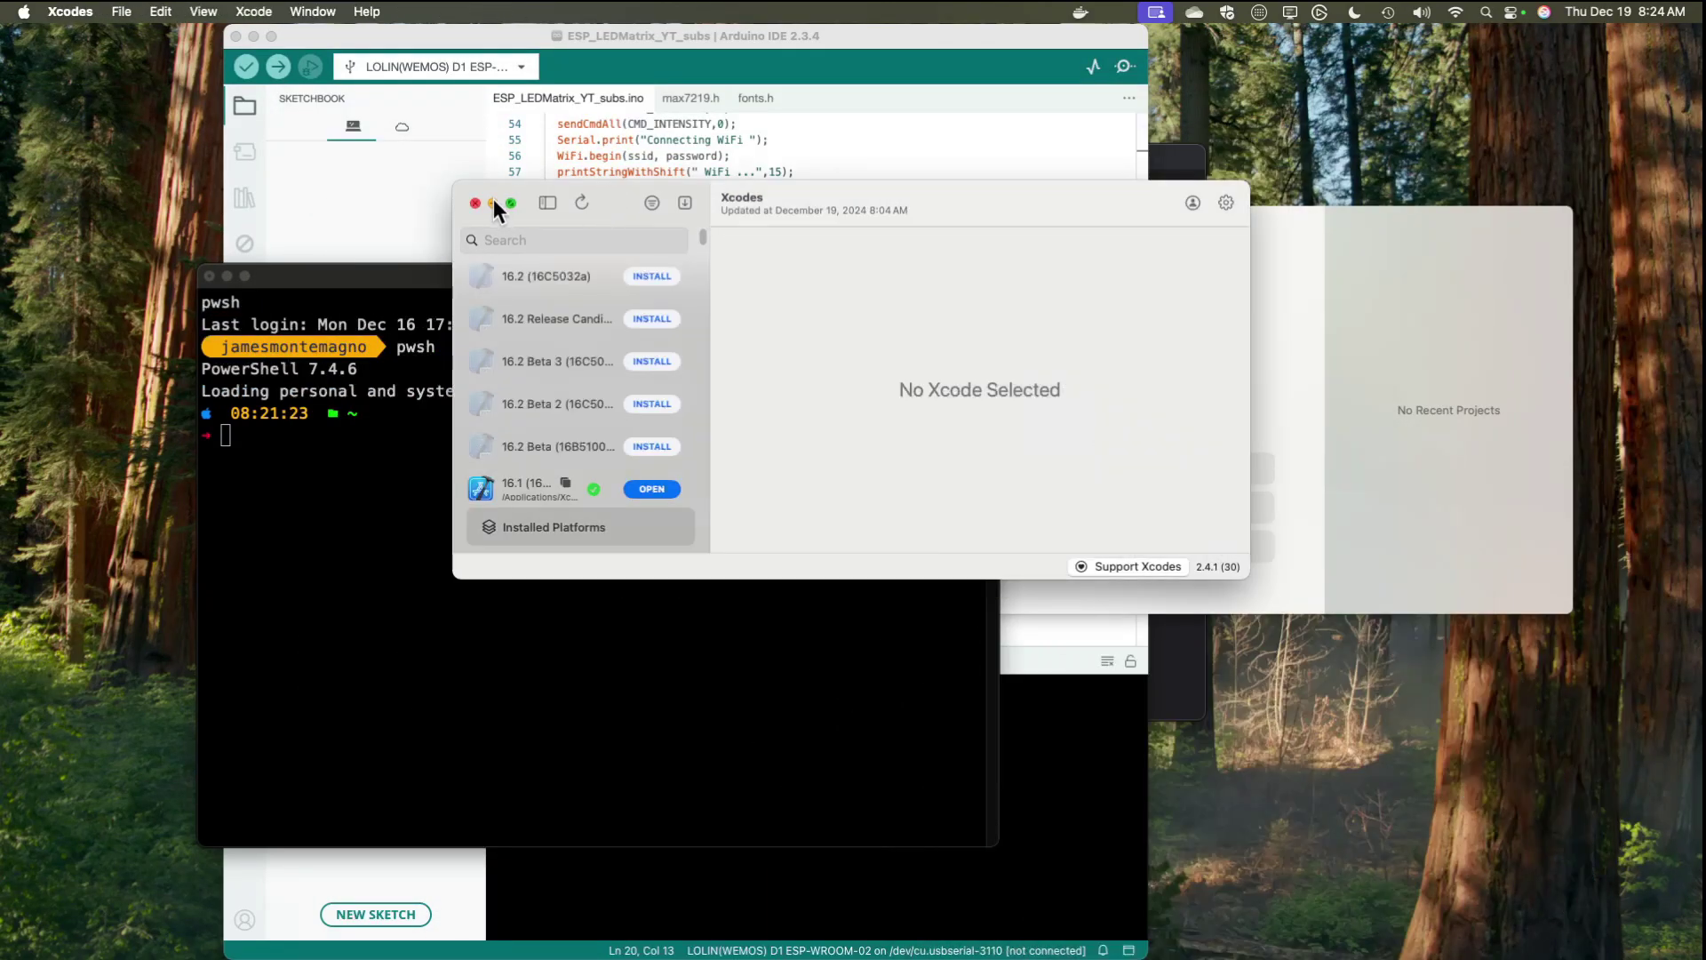
click(494, 202)
click(253, 37)
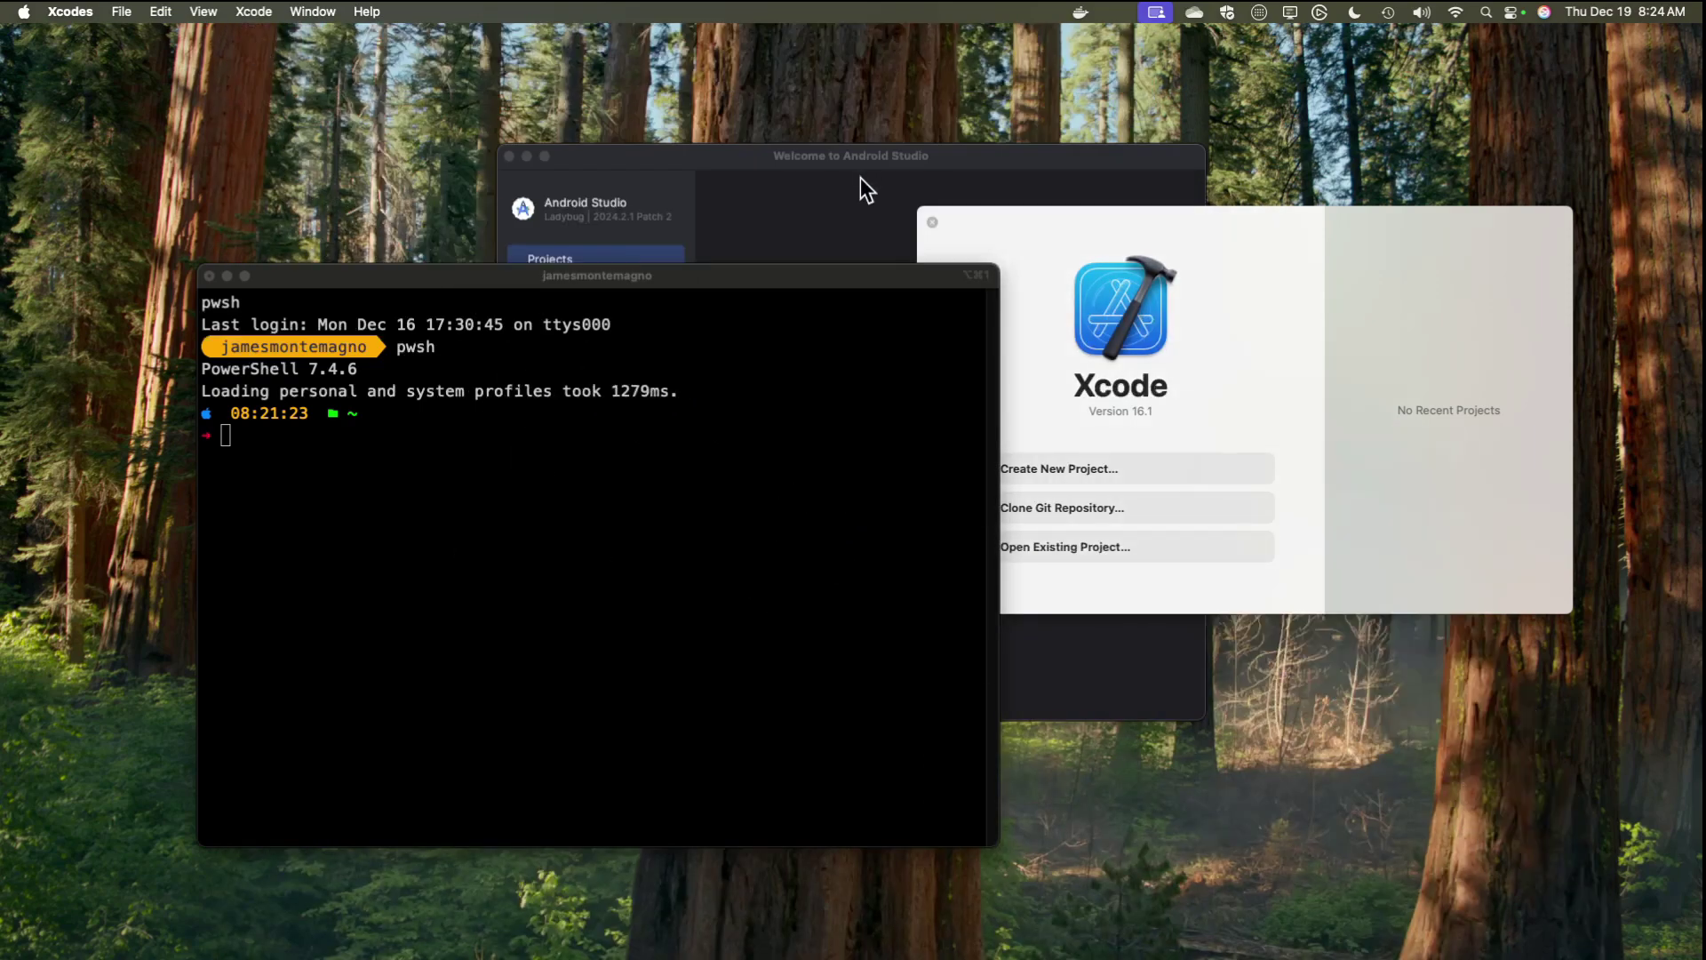
click(524, 159)
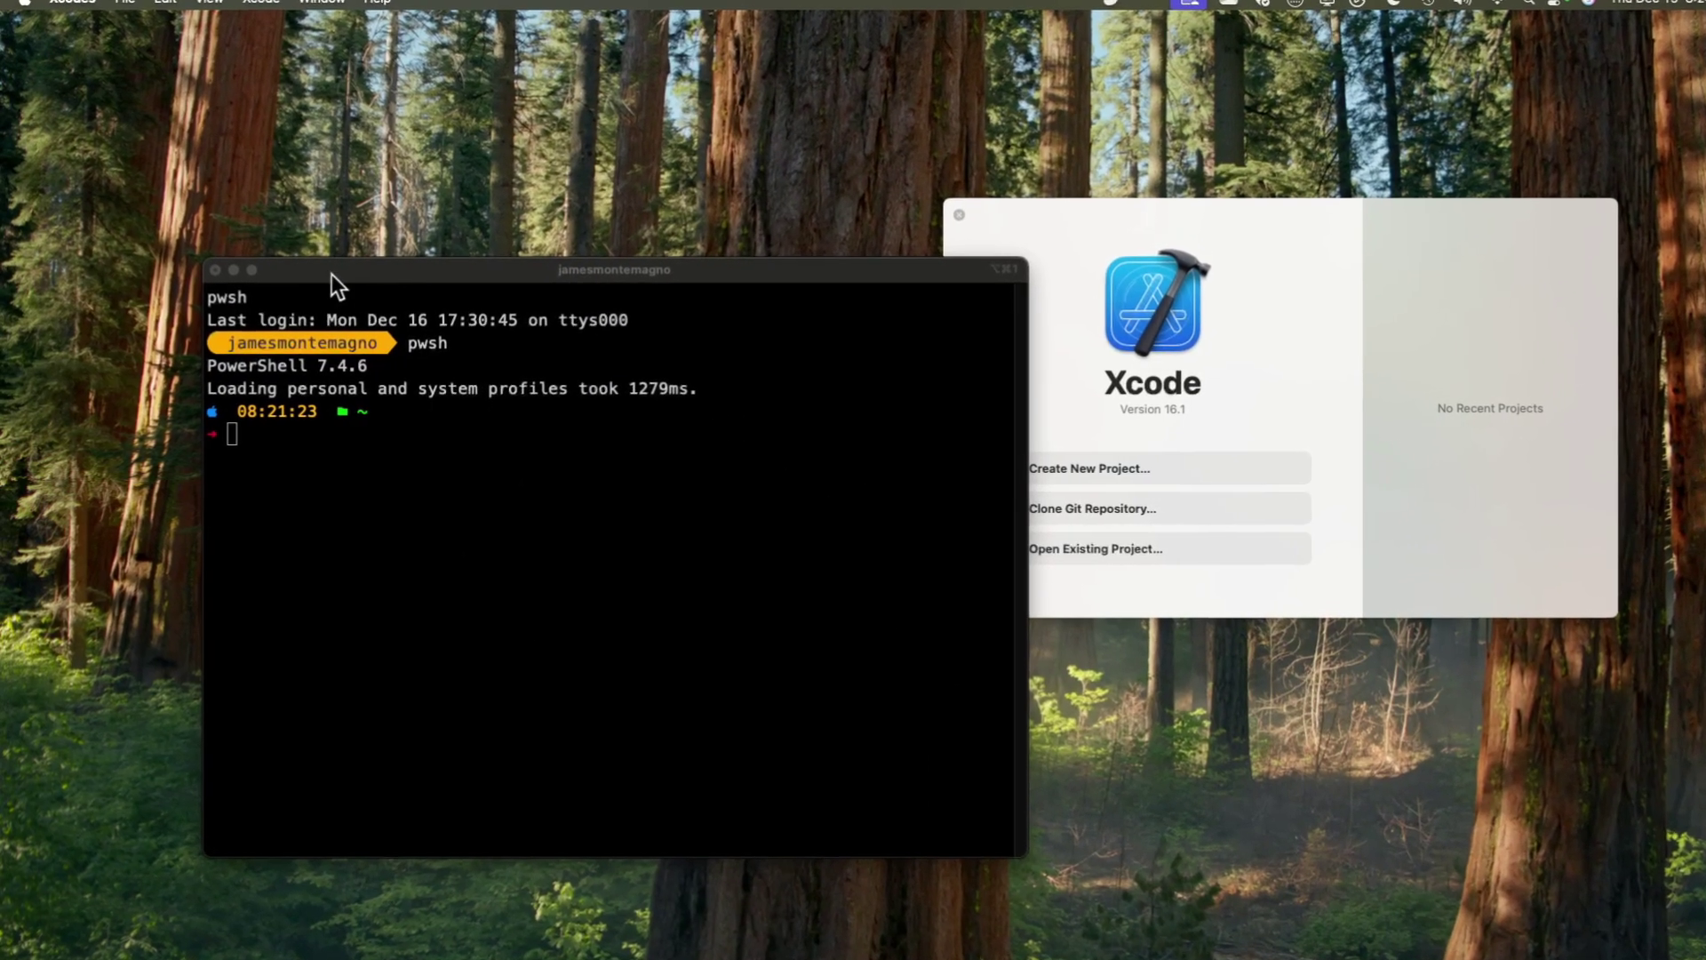
click(333, 280)
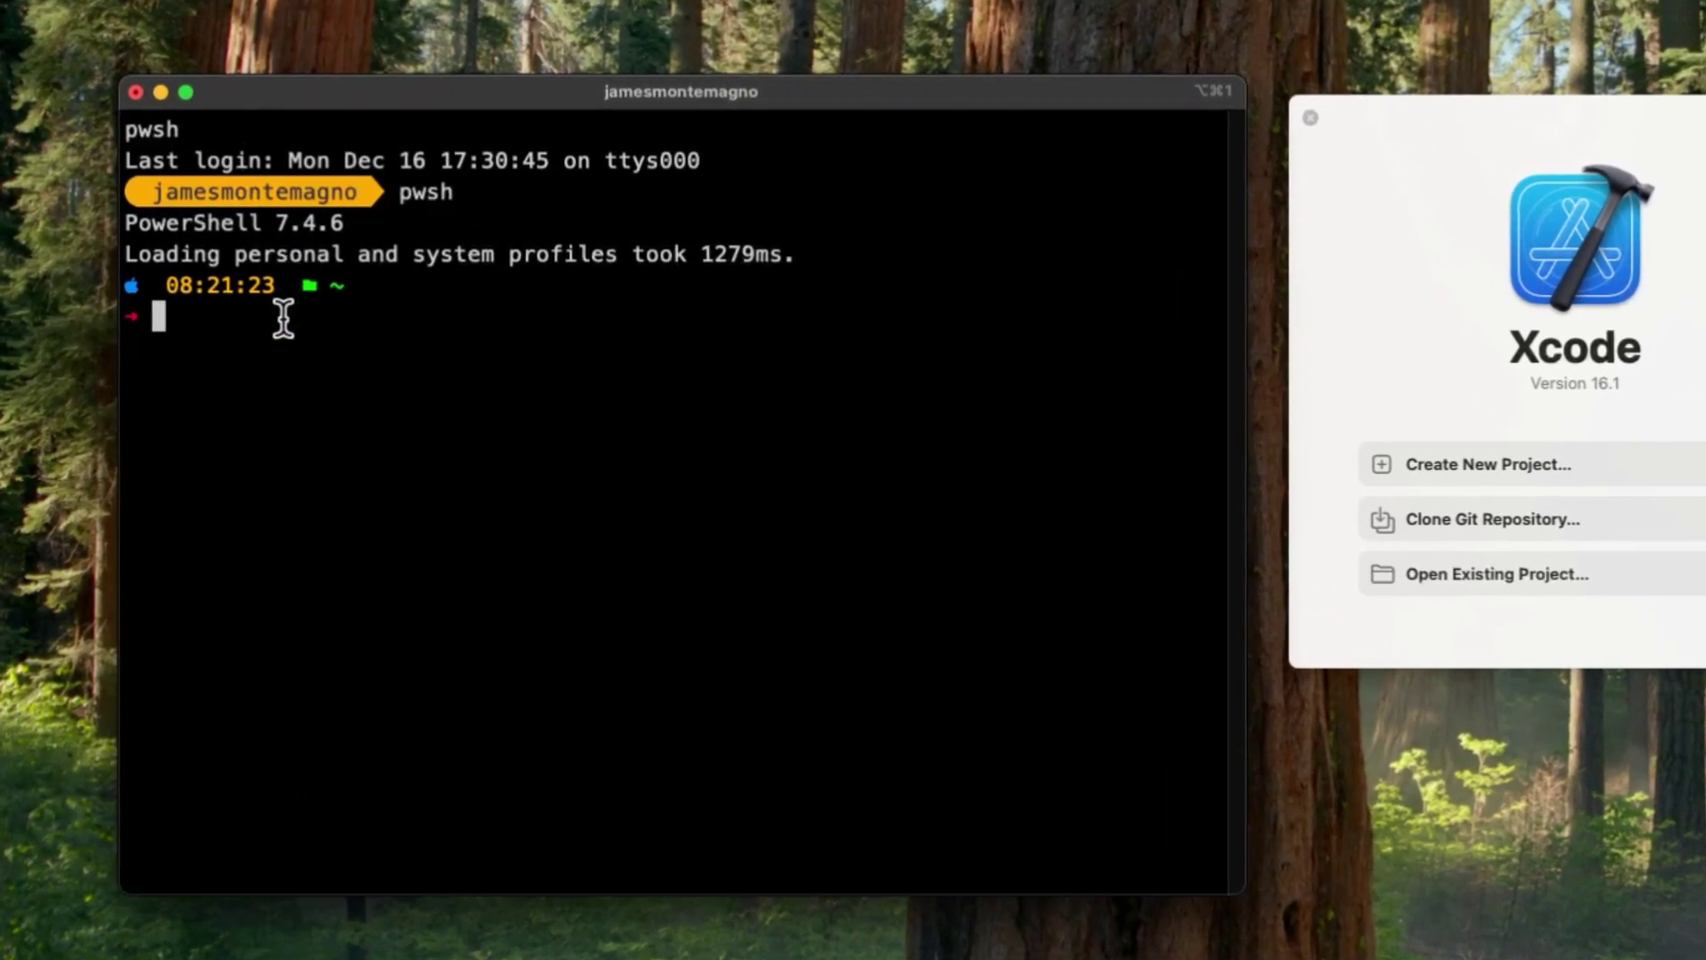
text(dir)
Step: List the home folder, change into GitHub, and list its contents
key(Return)
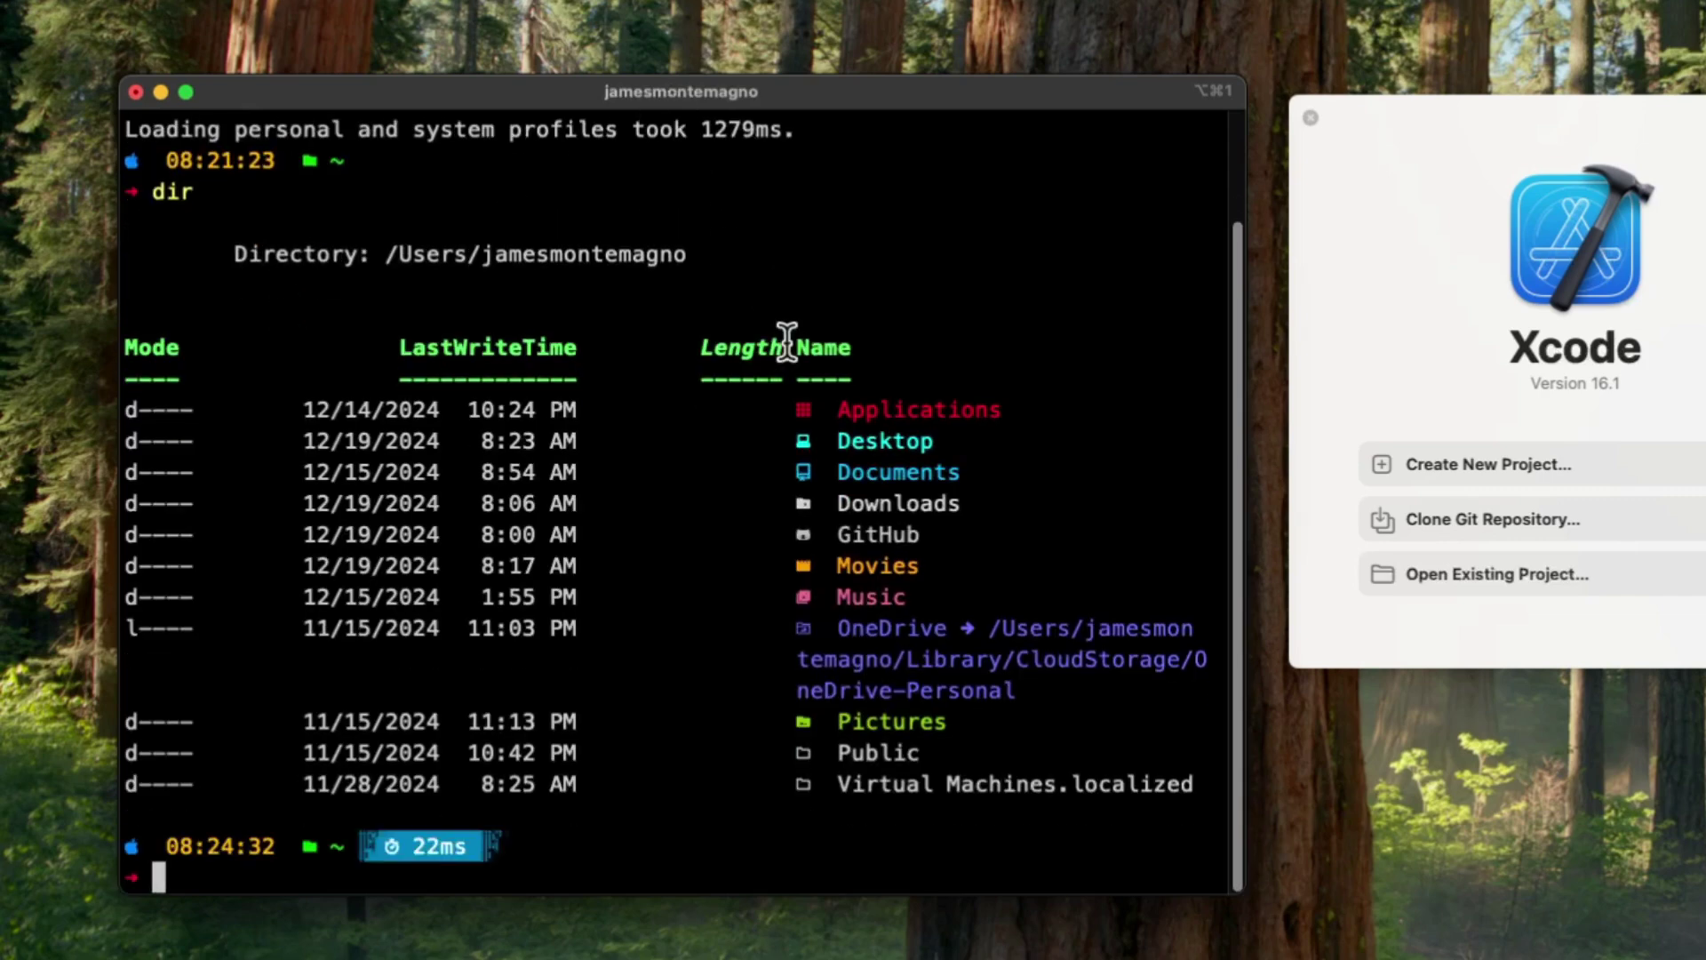
text(cd gith)
key(Tab)
key(Return)
text(ls)
key(BackSpace)
key(BackSpace)
text(cd)
key(BackSpace)
key(BackSpace)
key(BackSpace)
text(ls)
key(Return)
text(cd MauiApp1)
Step: Change into MauiApp1 and list its contents, showing the MauiApp1 folder and MauiApp1.sln
key(Return)
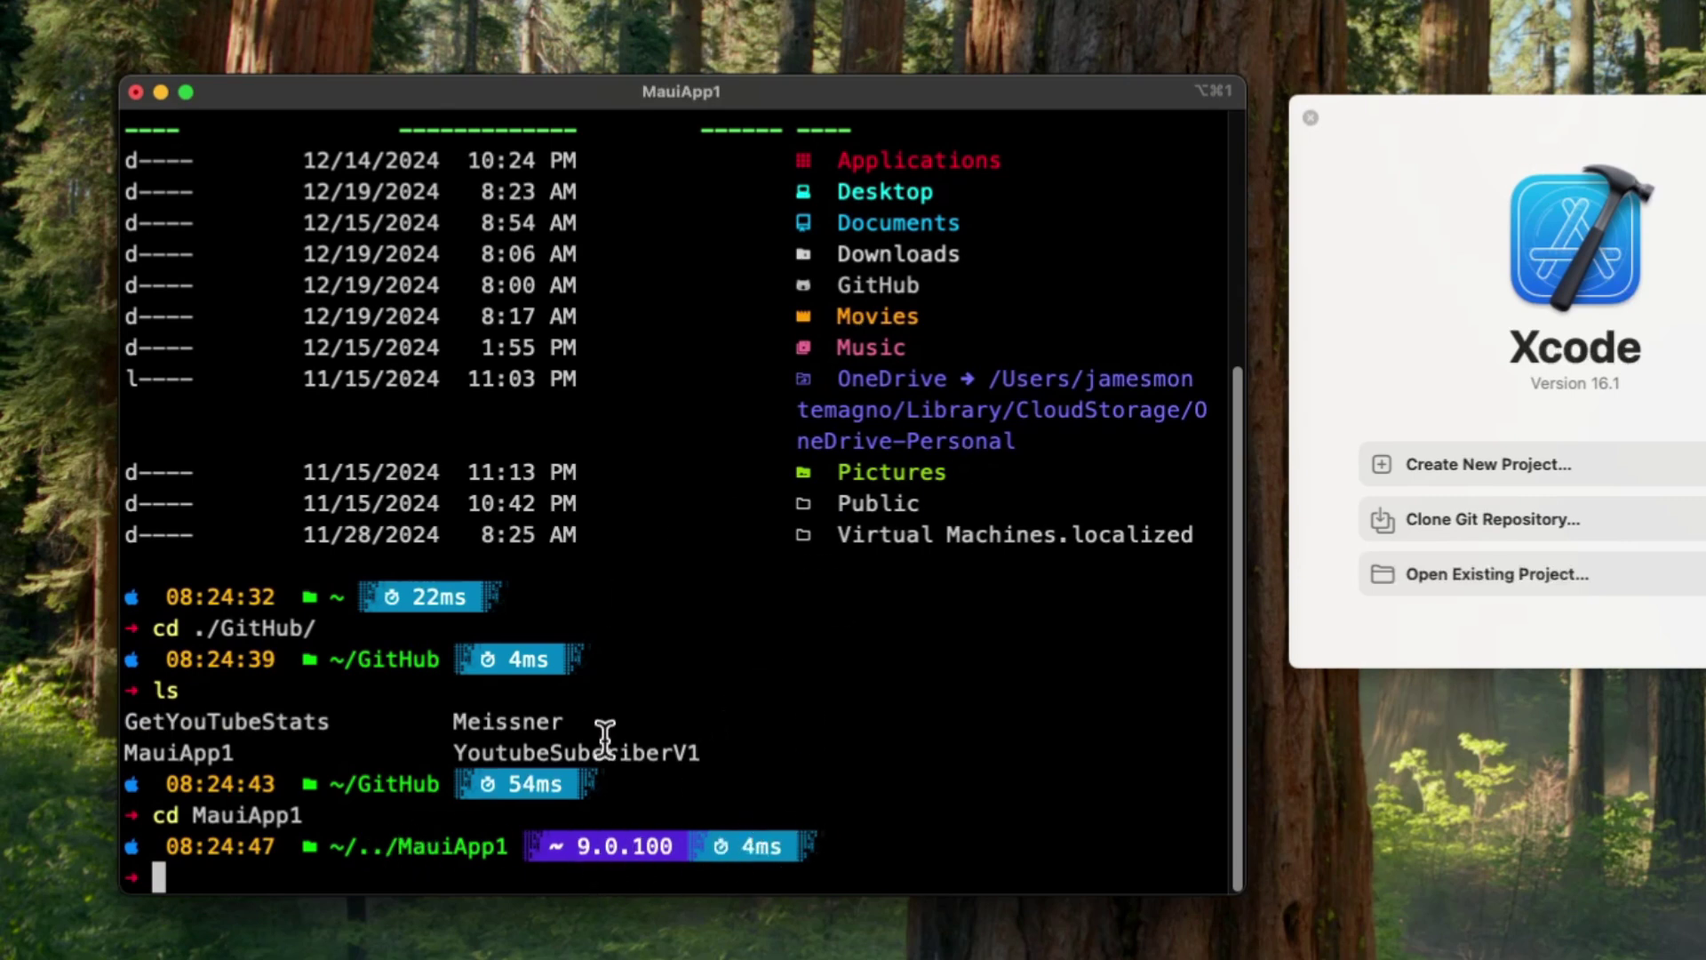
scroll(866, 513, up, 3)
scroll(869, 520, down, 4)
text(dir)
key(Return)
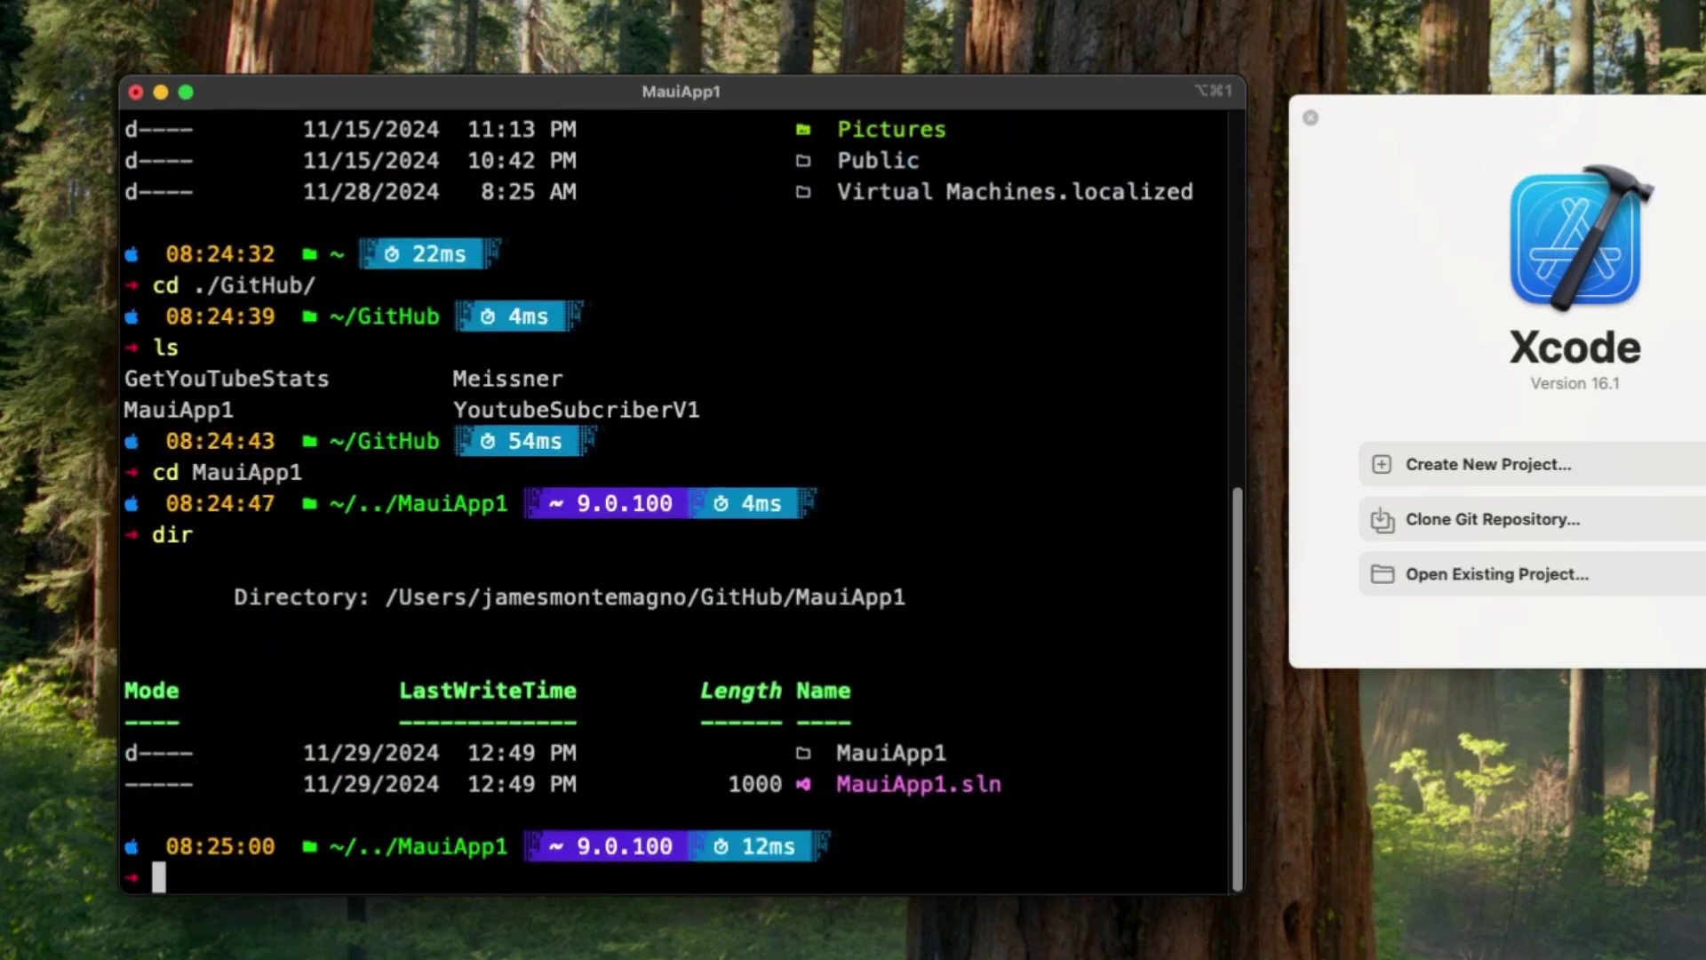
text(ls)
key(Return)
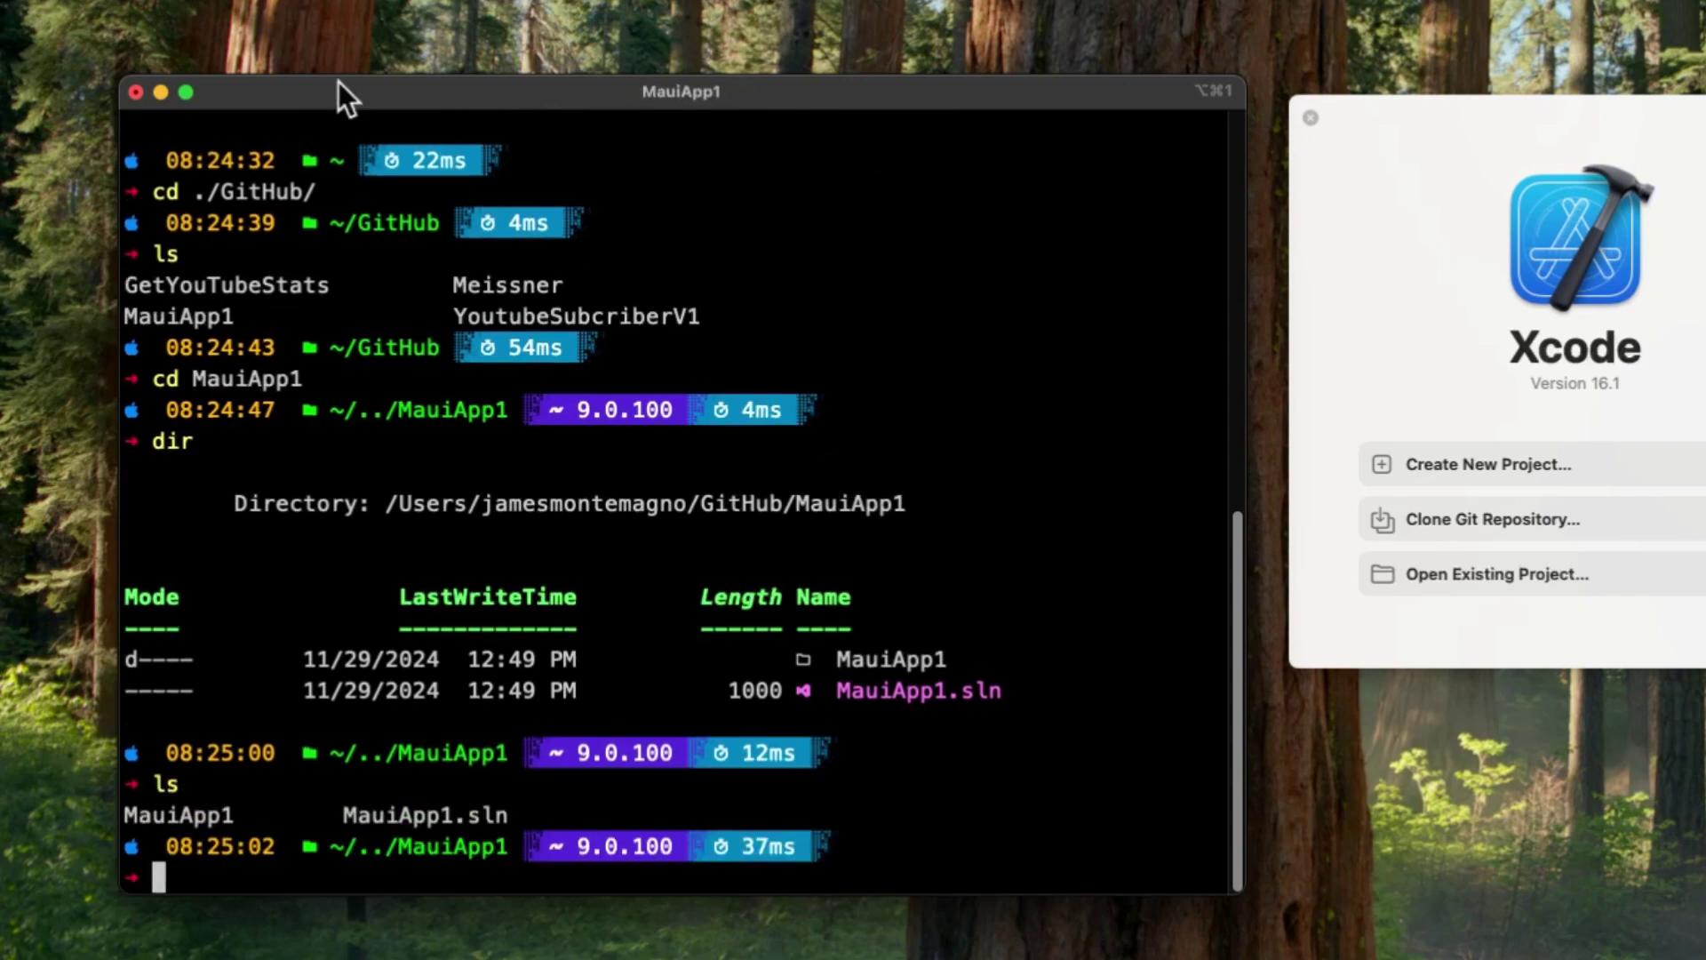
Step: Close the terminal, place Xcodes beside Xcode's welcome window, and view Xcode 16.2 and installed 16.1 details
click(159, 93)
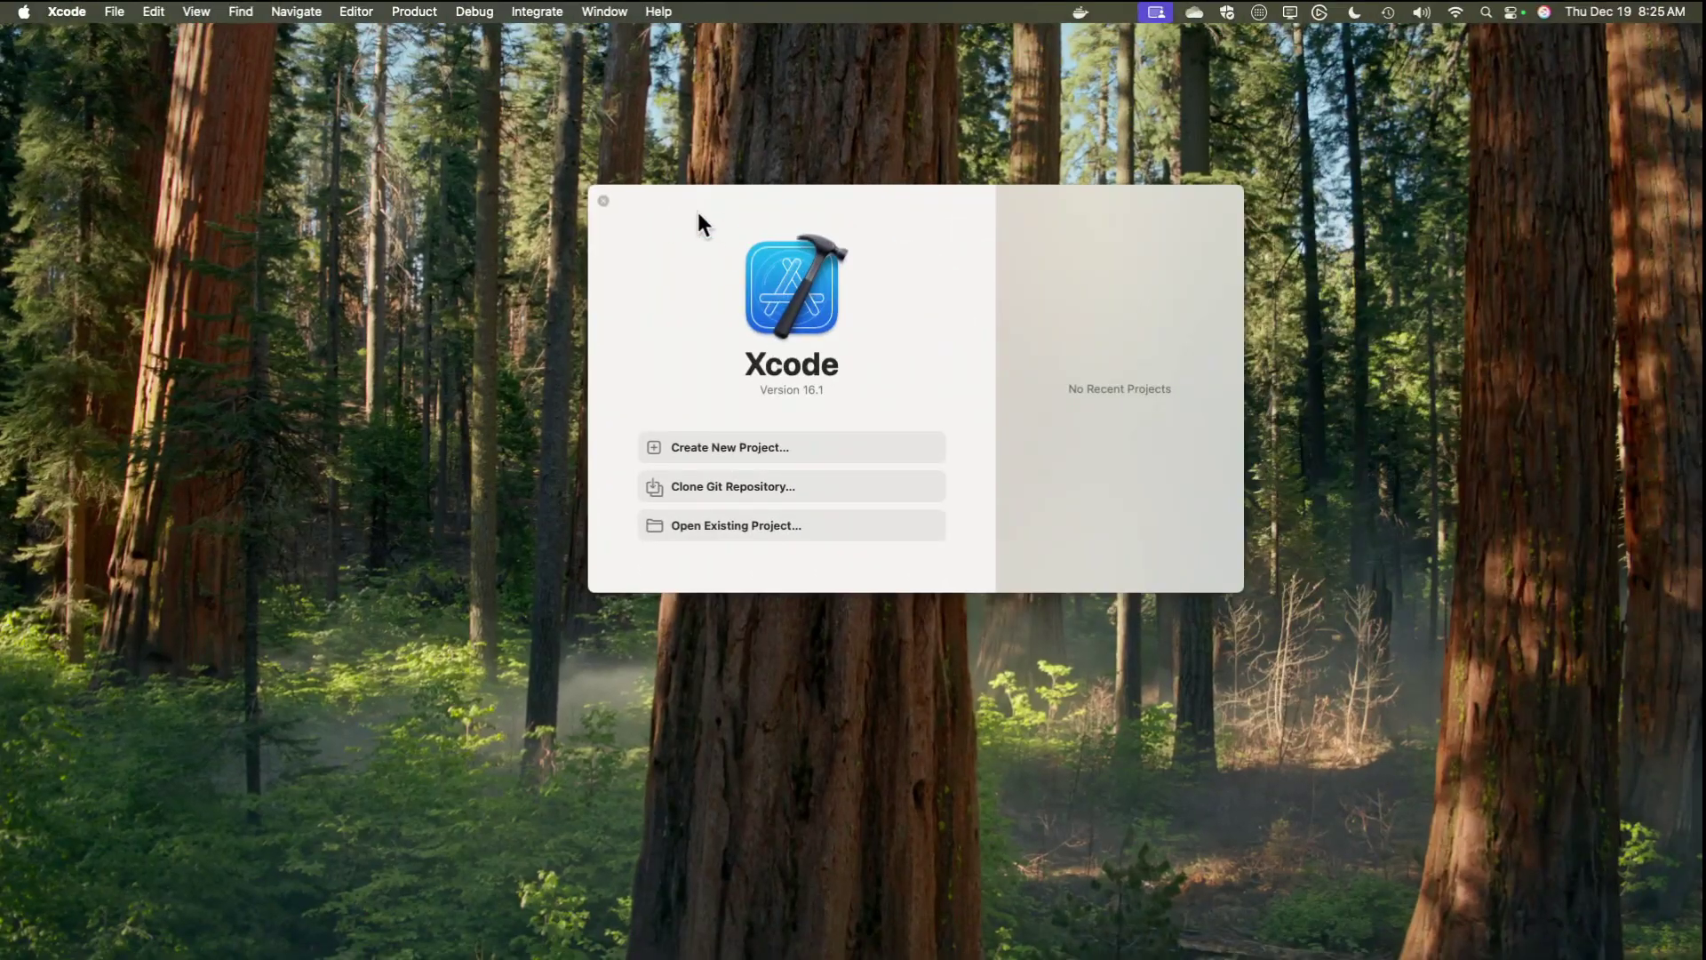
drag(703, 221, 244, 278)
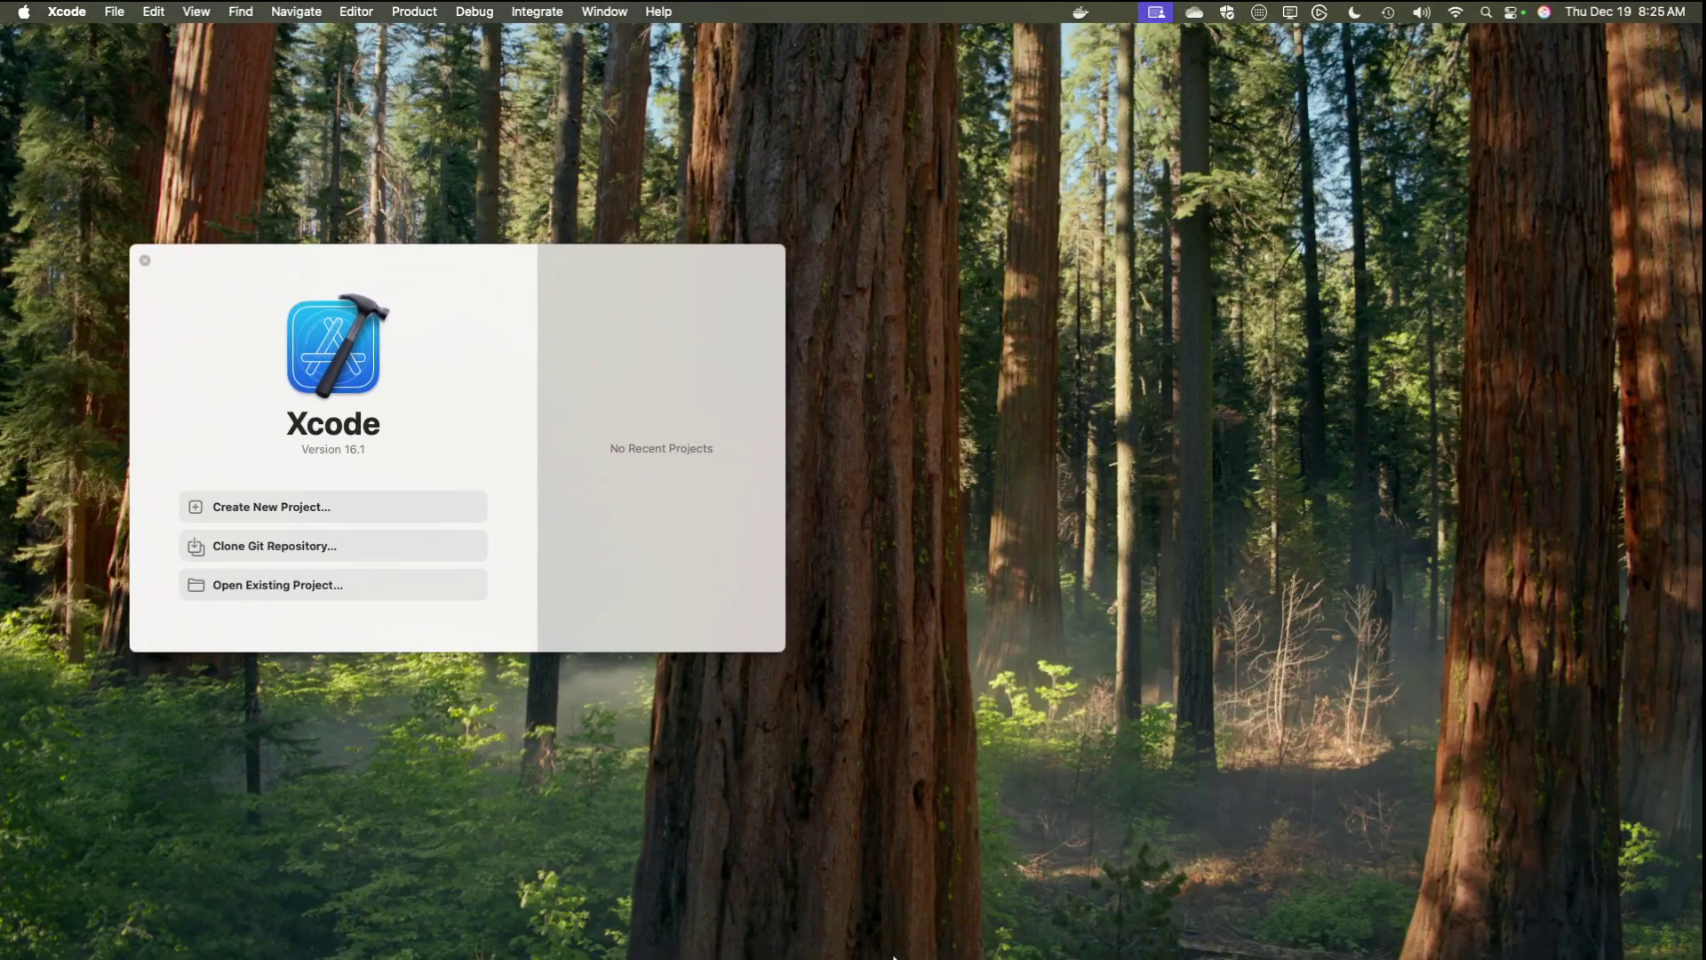
click(624, 934)
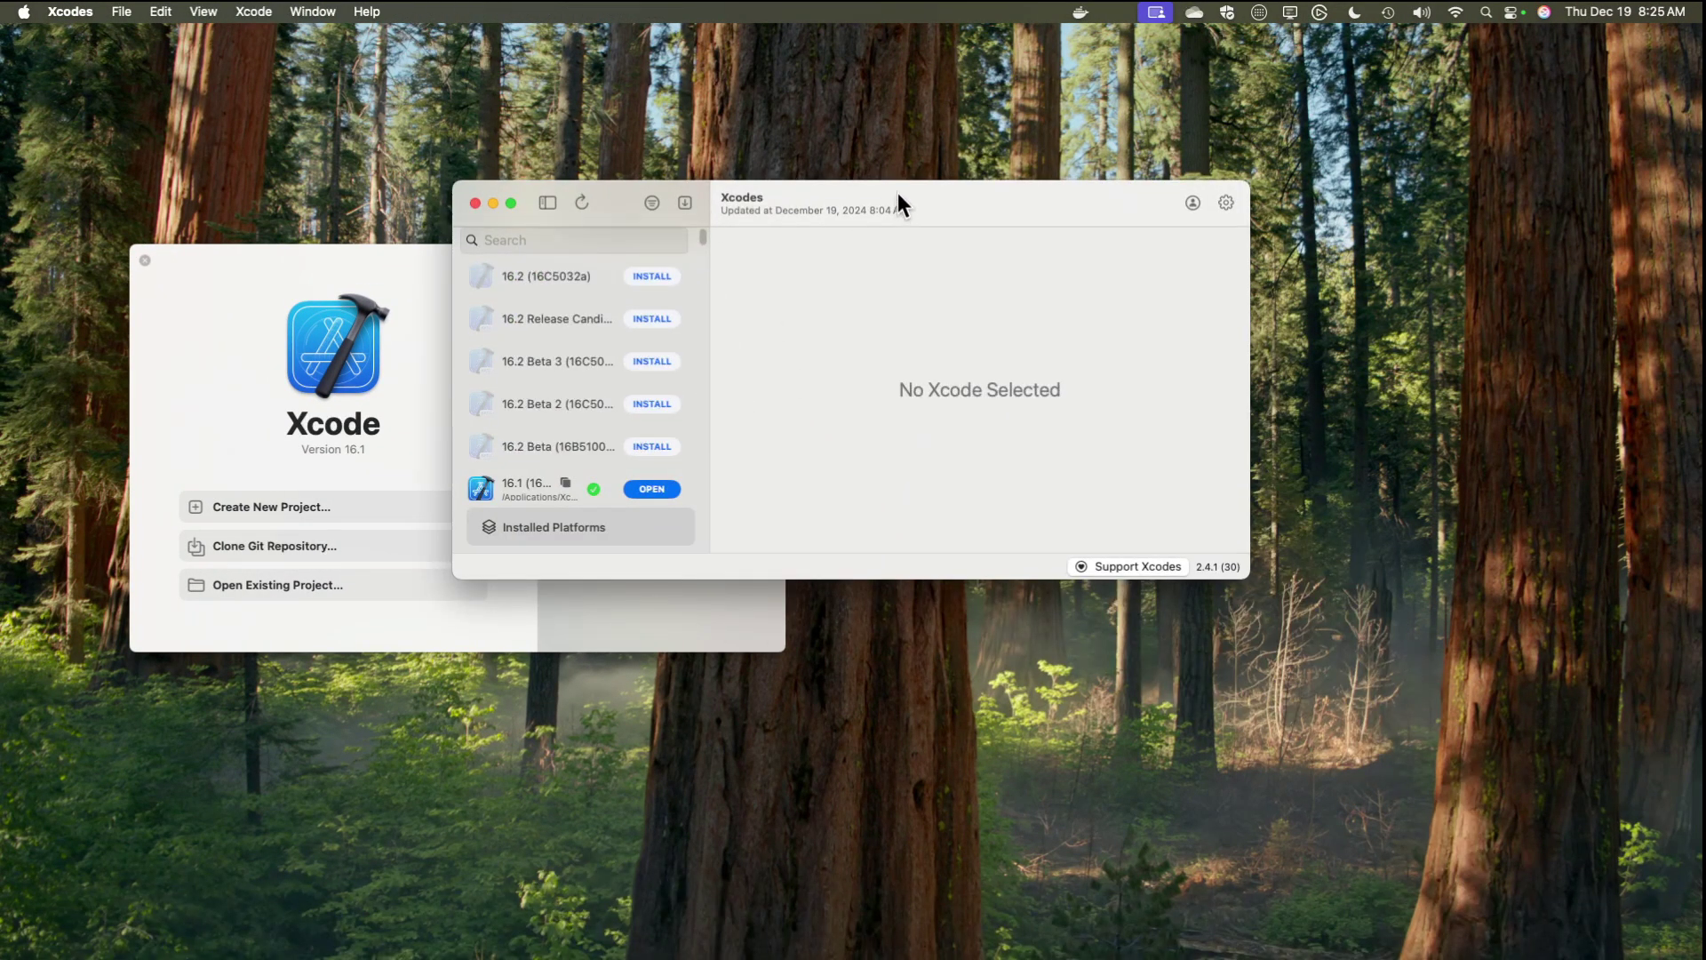
drag(752, 198, 1124, 273)
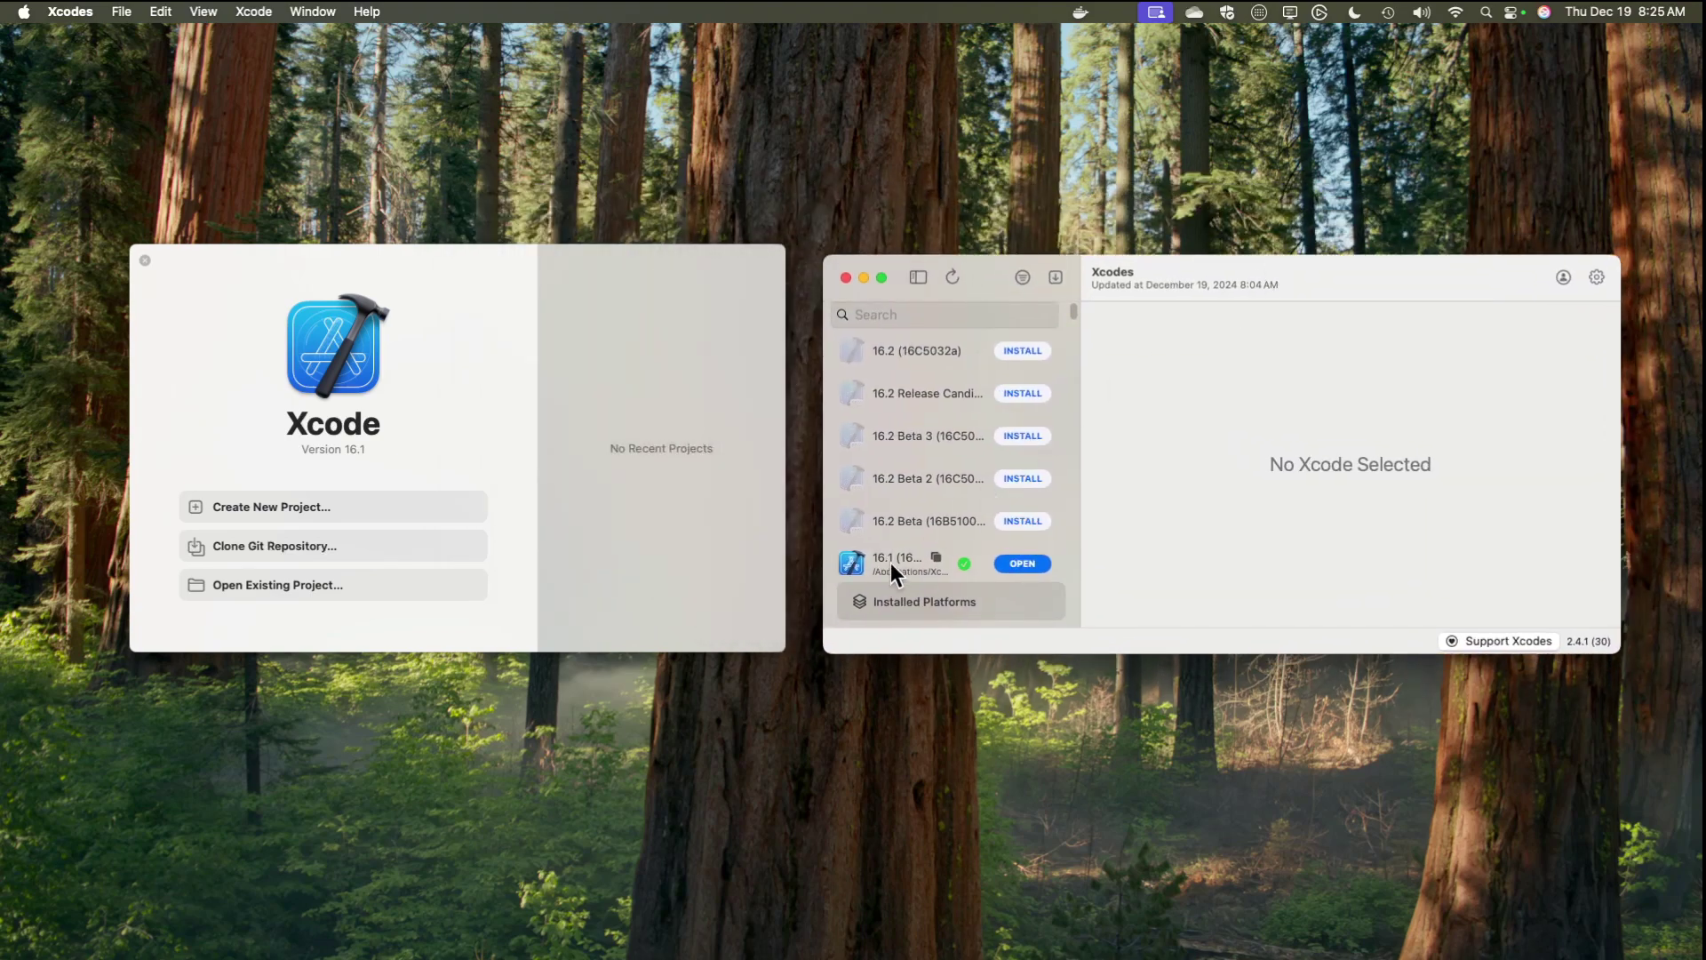
click(913, 353)
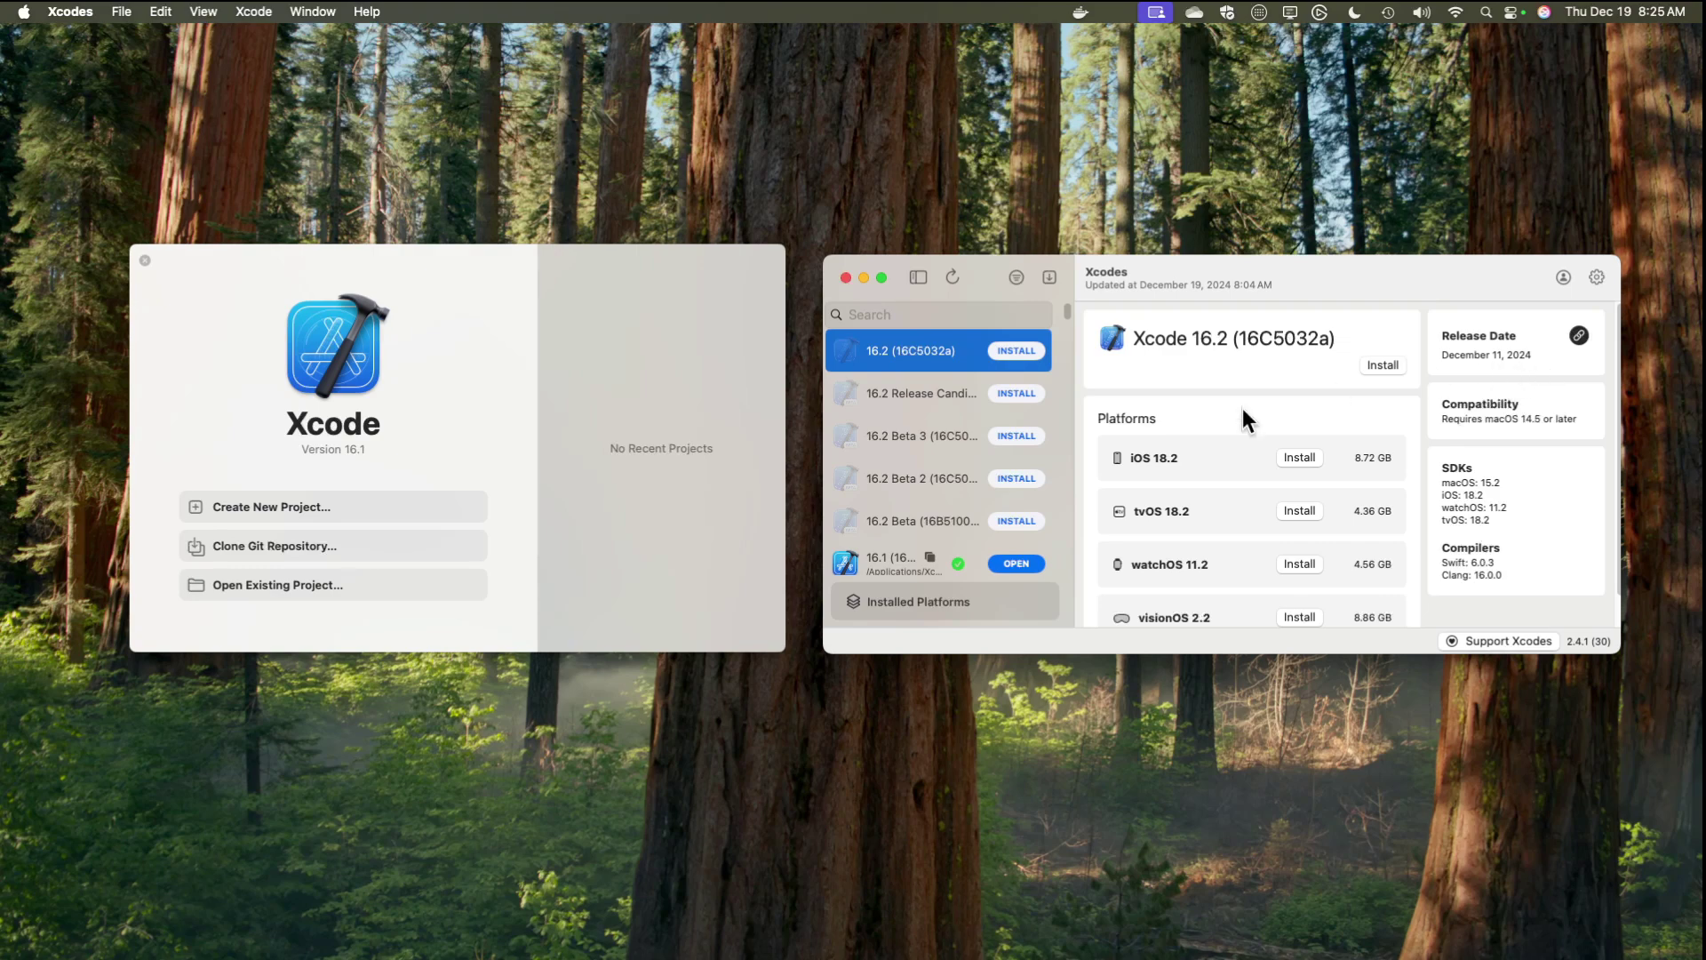
click(880, 571)
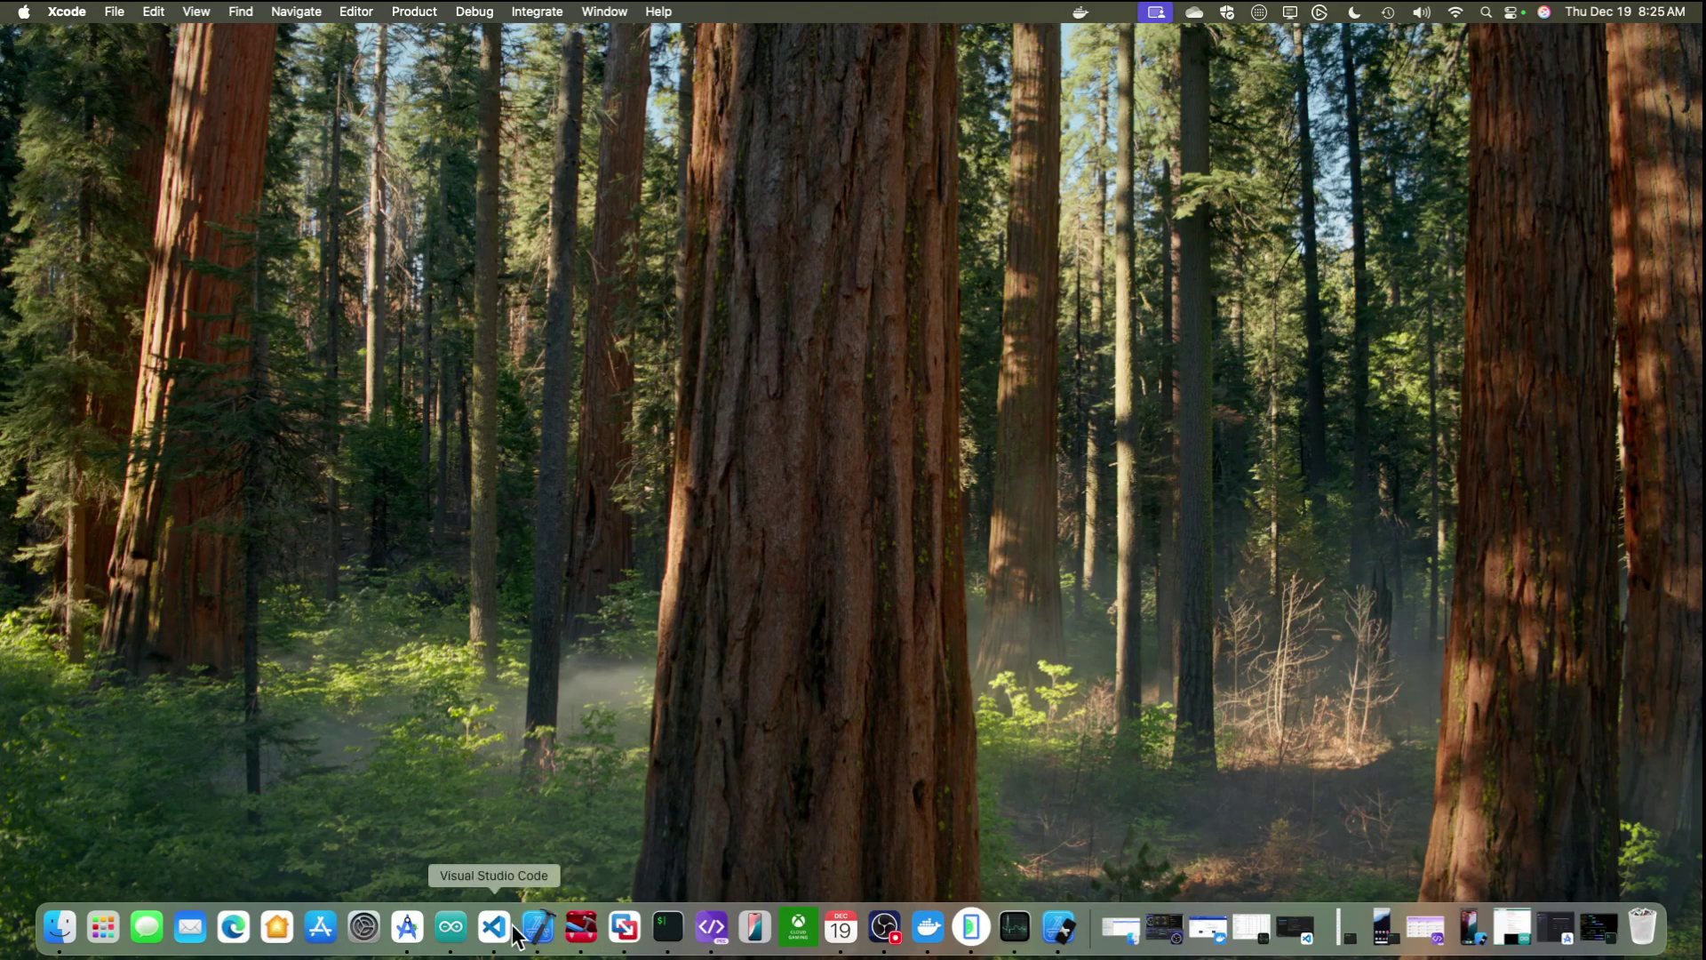
Step: Check Android Studio's SDK Manager showing Android 14.0 (API 34) installed, then cancel and close the welcome window
click(419, 927)
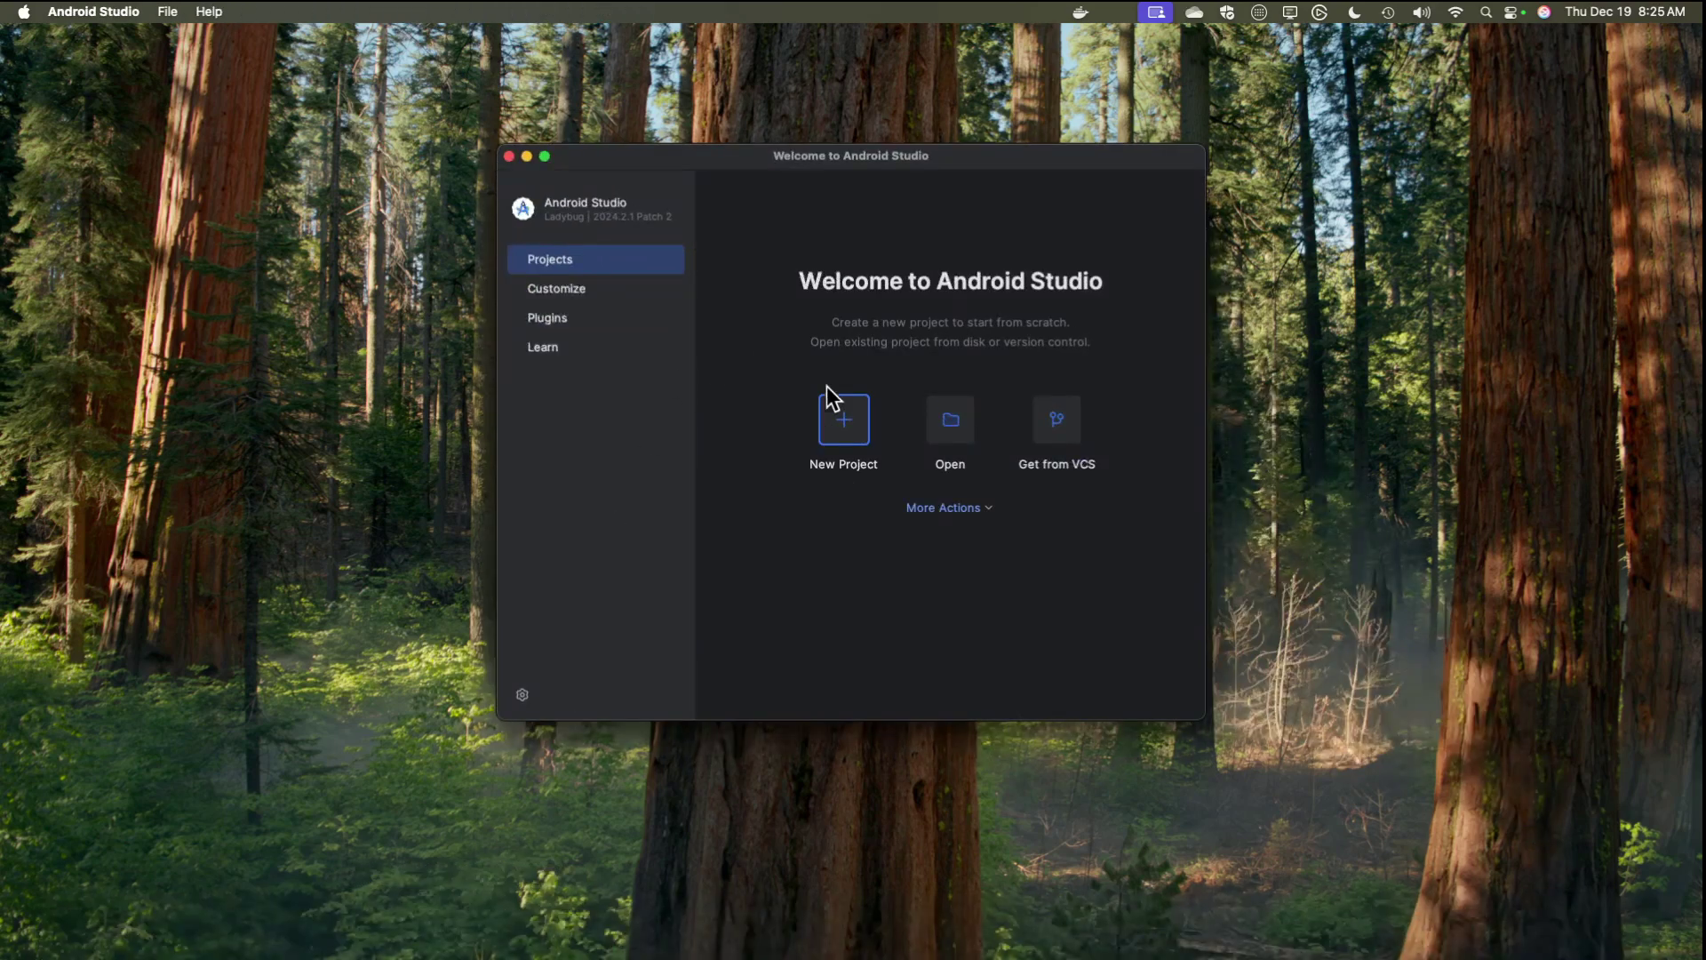
click(943, 508)
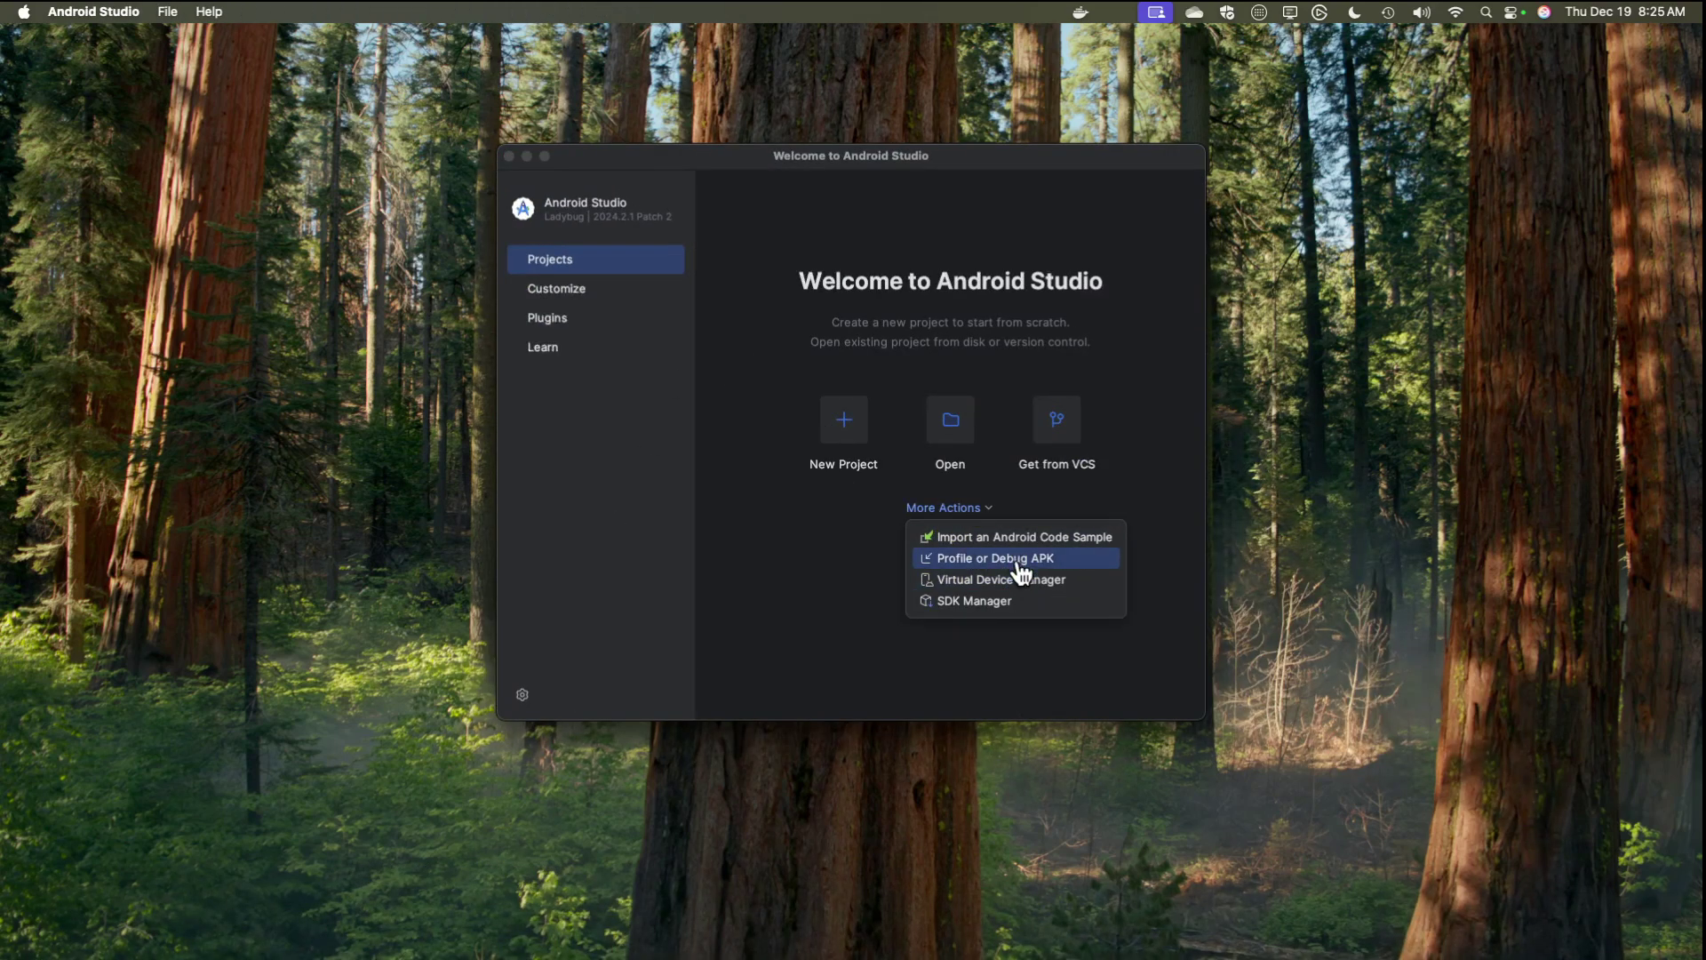
click(974, 600)
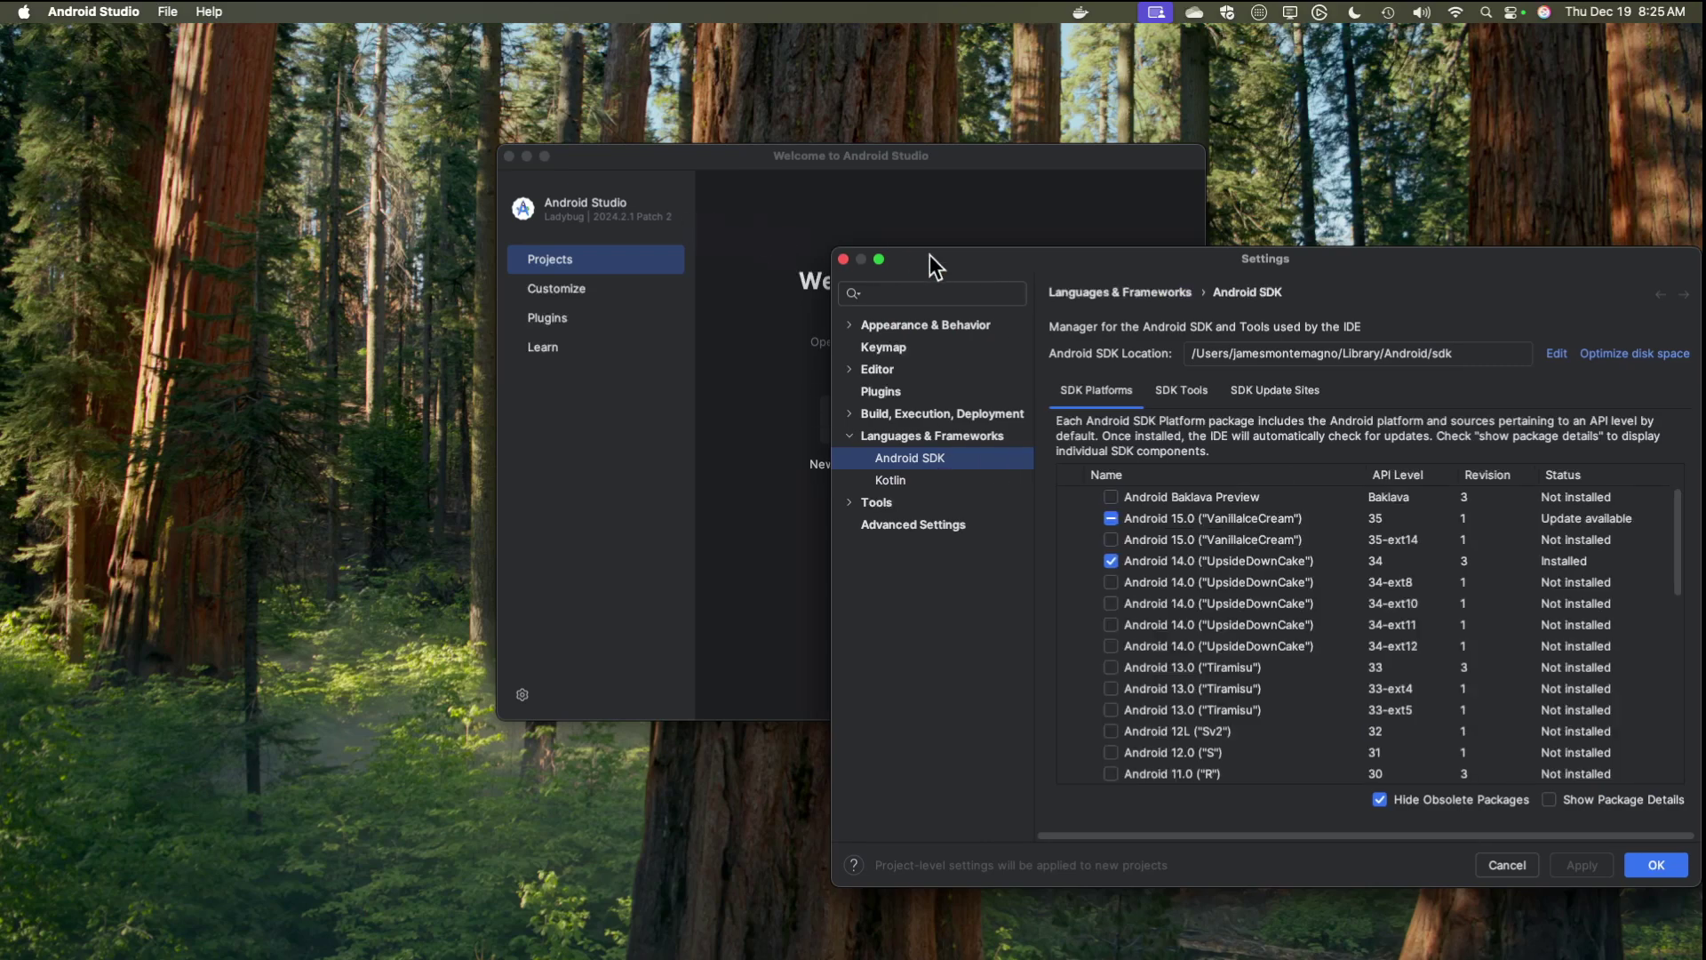
drag(927, 258, 618, 236)
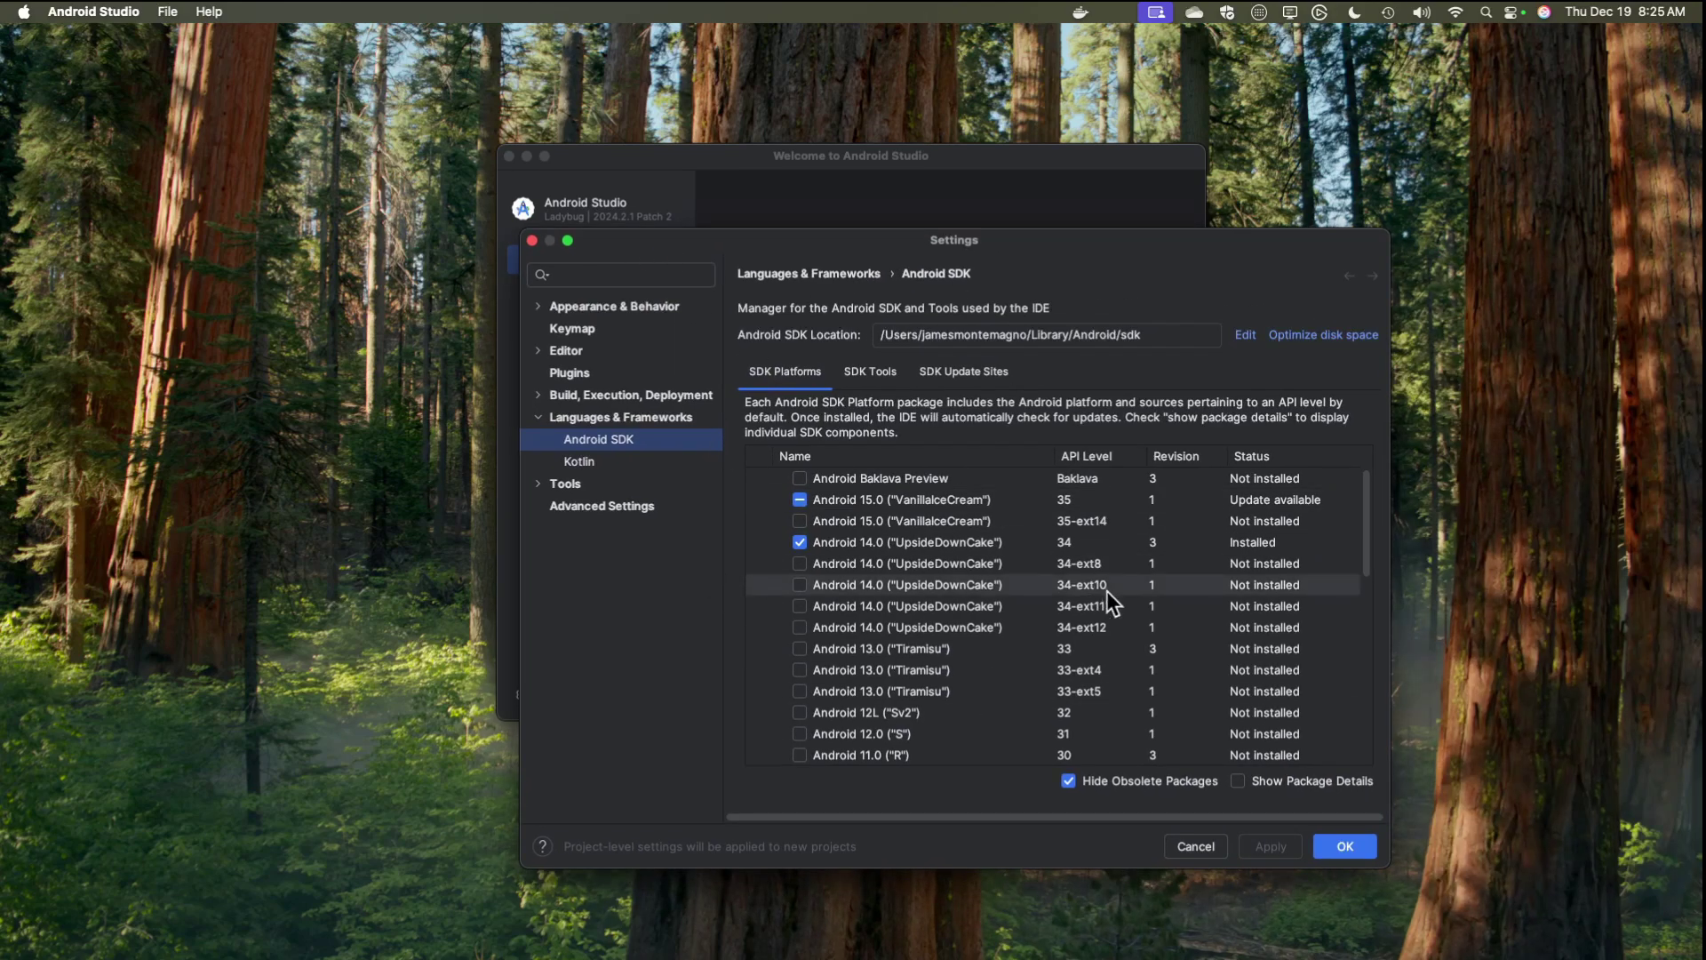
click(1197, 846)
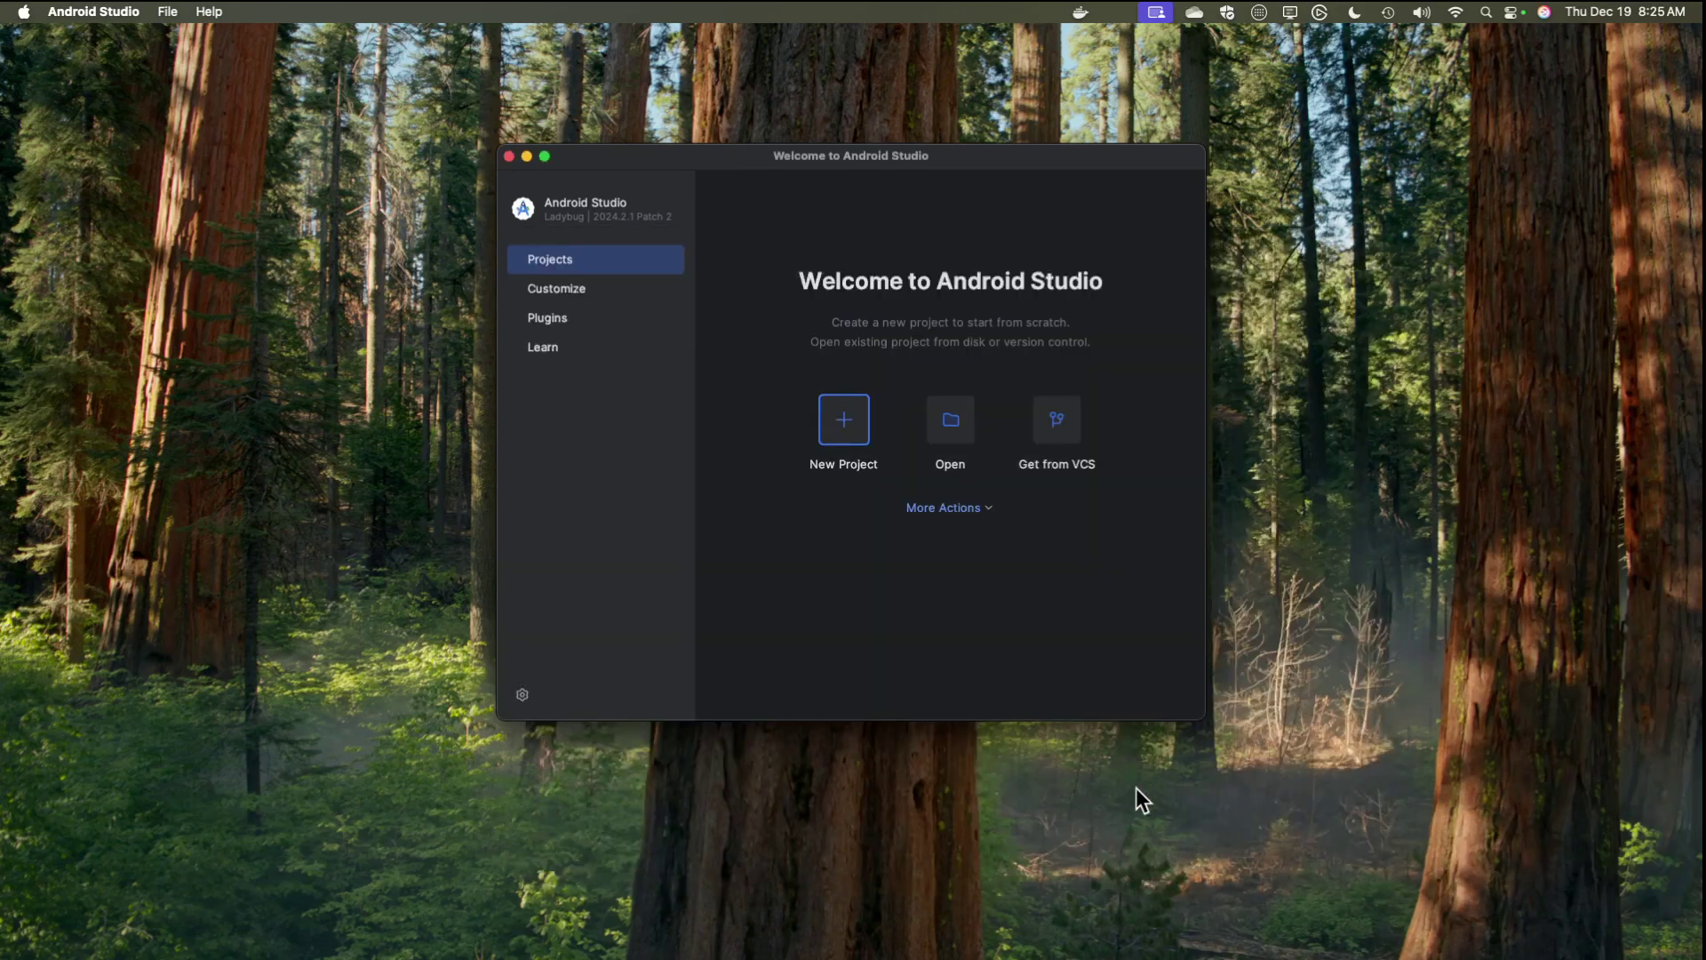
click(510, 157)
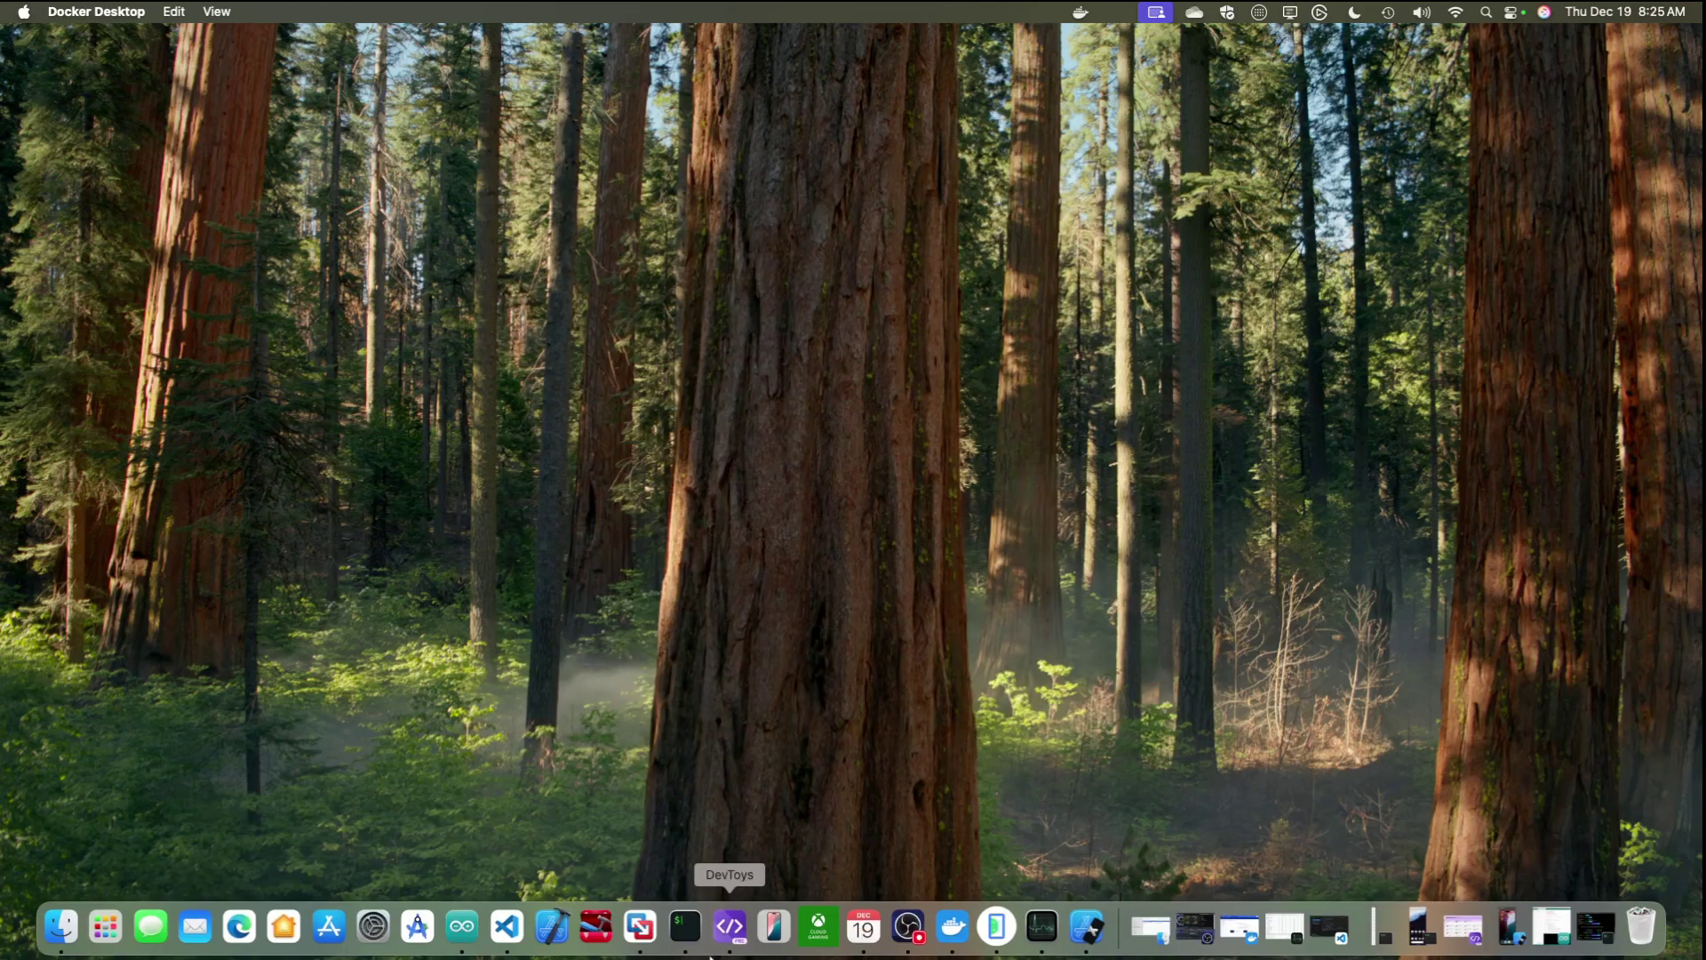
click(460, 925)
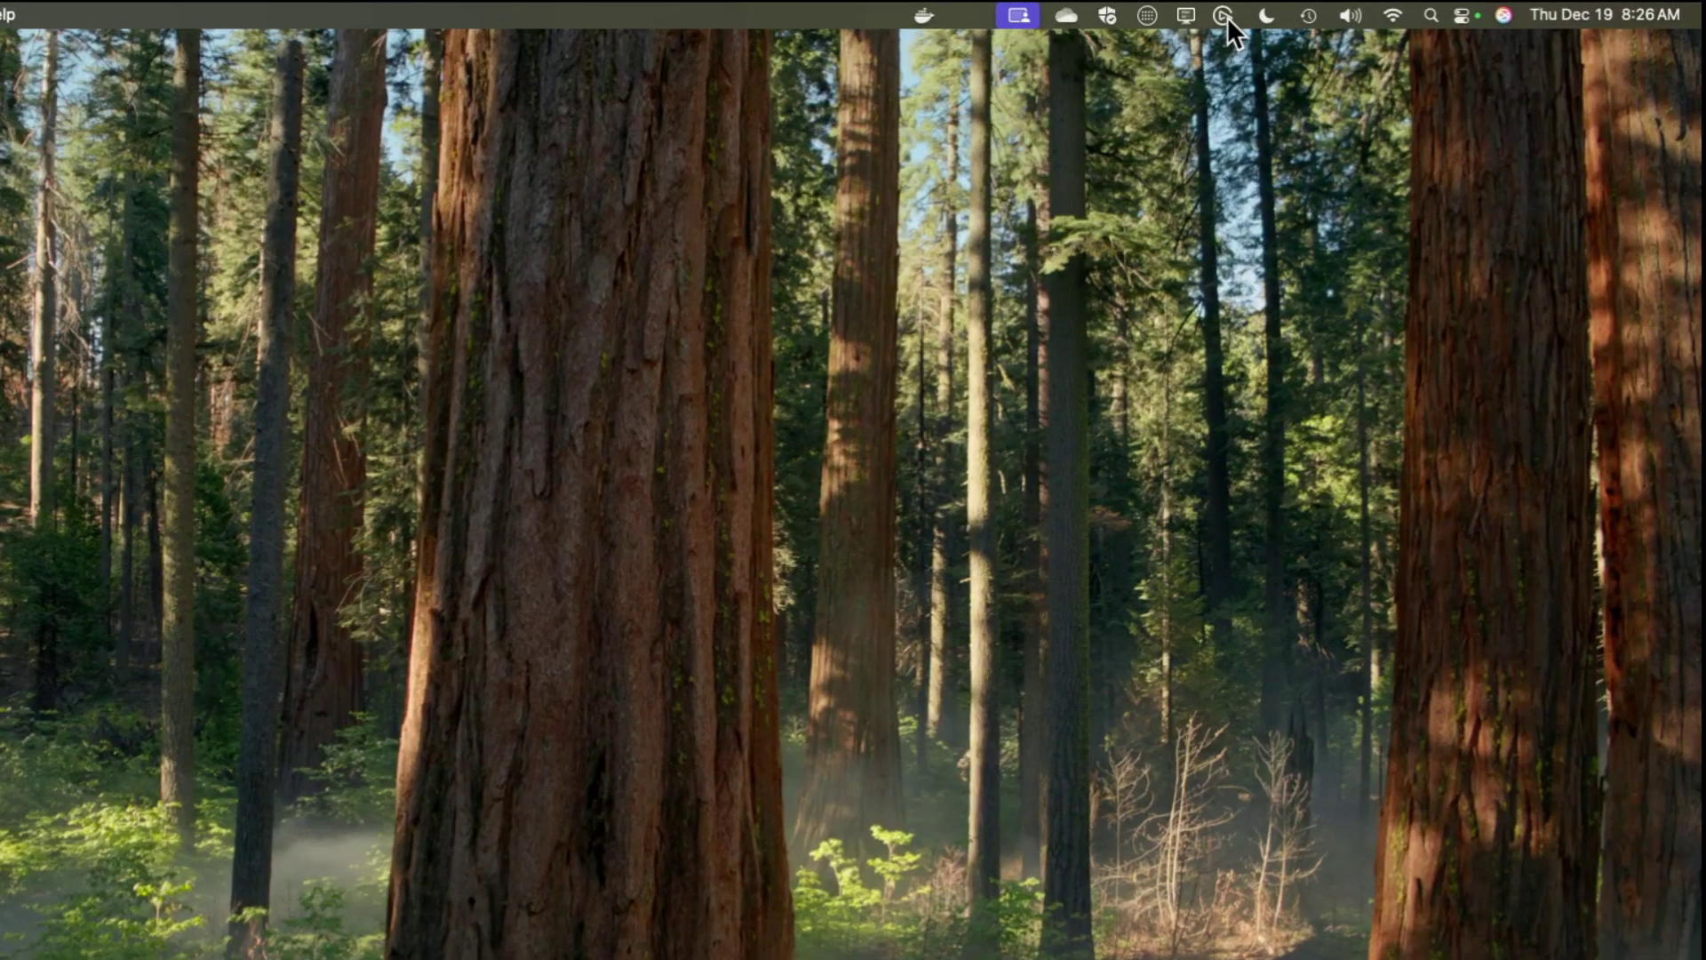
click(1221, 14)
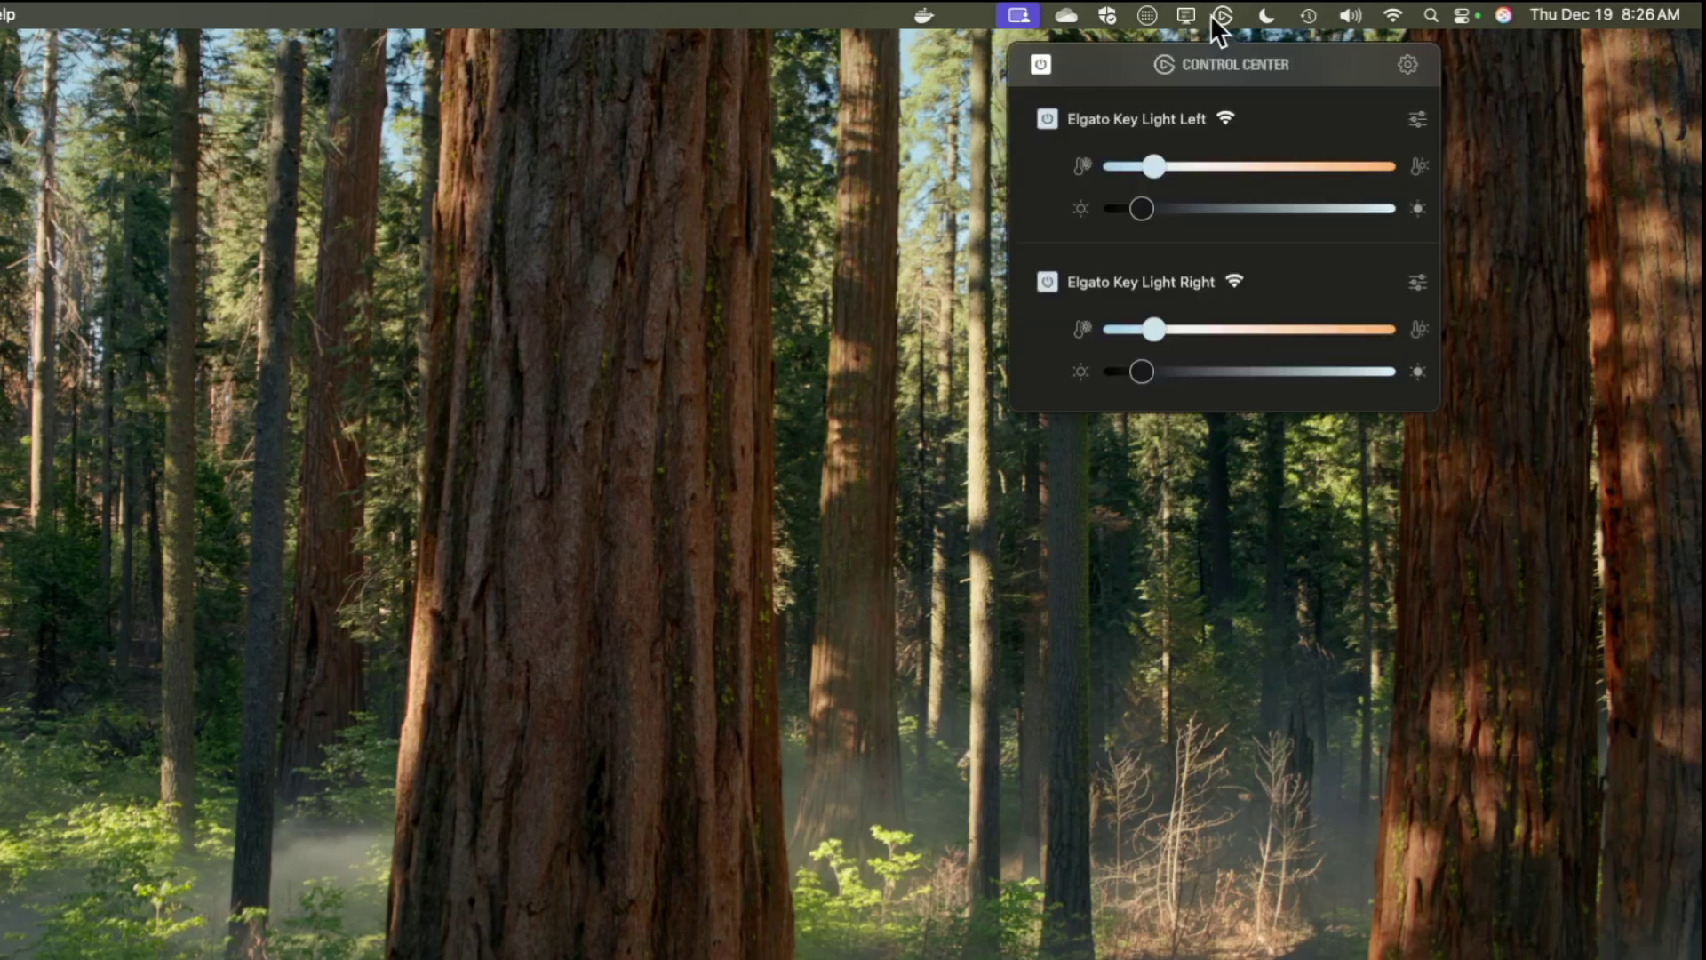
click(1221, 15)
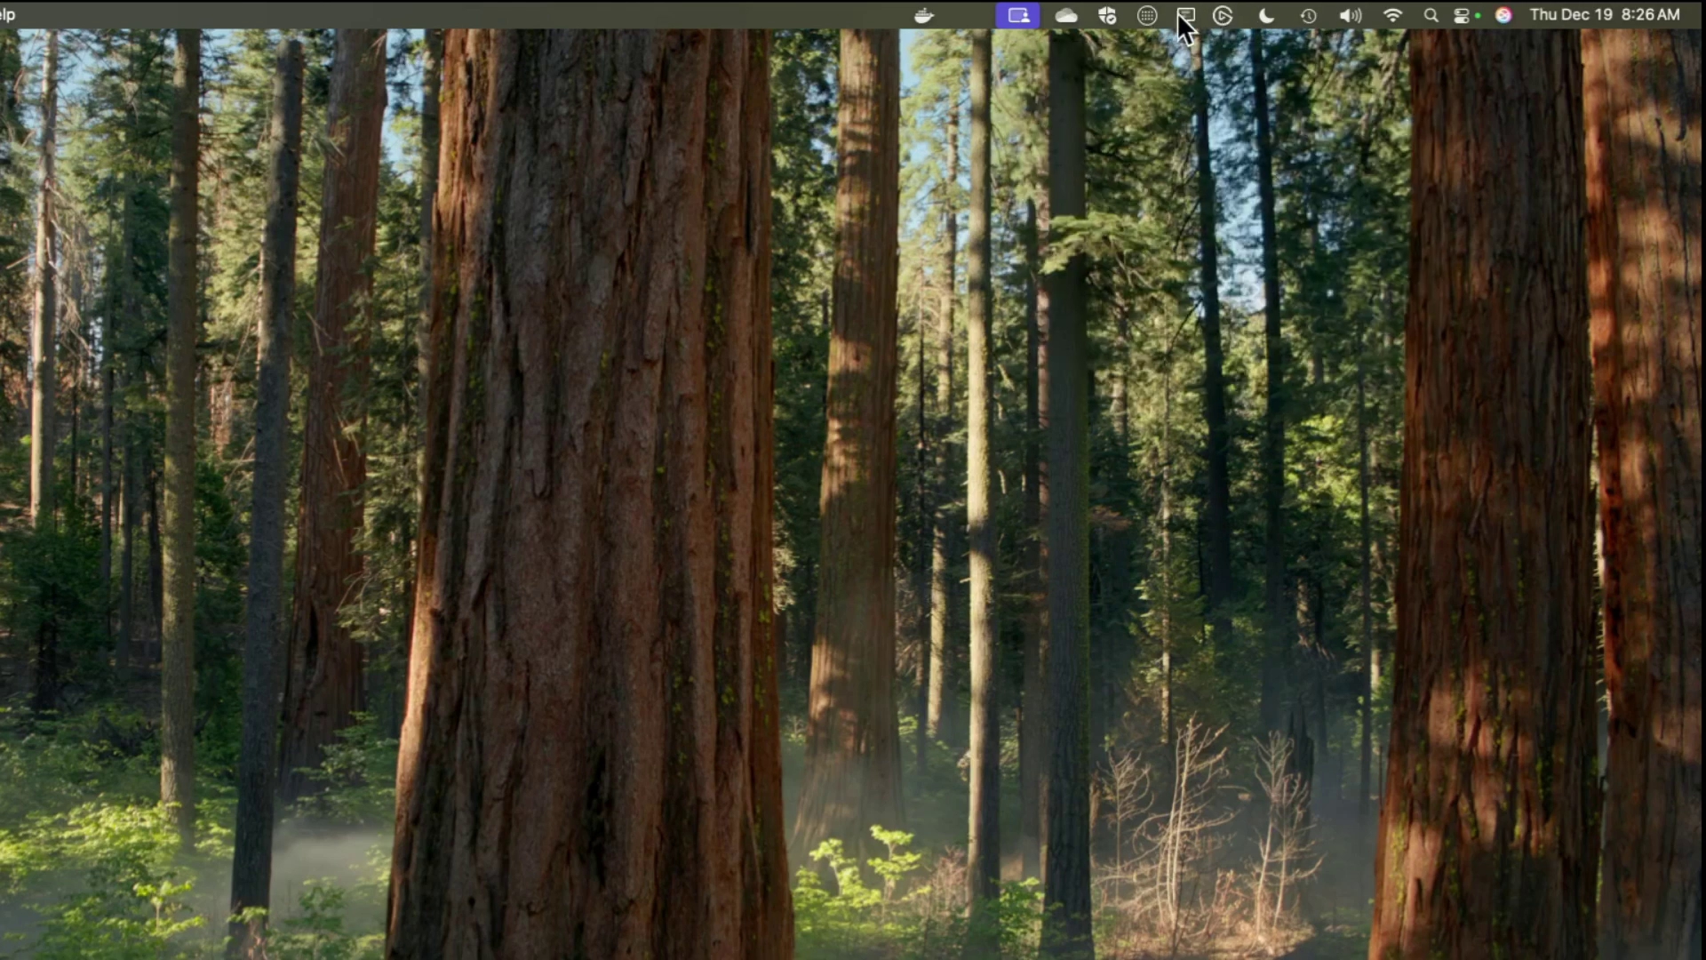
click(1185, 13)
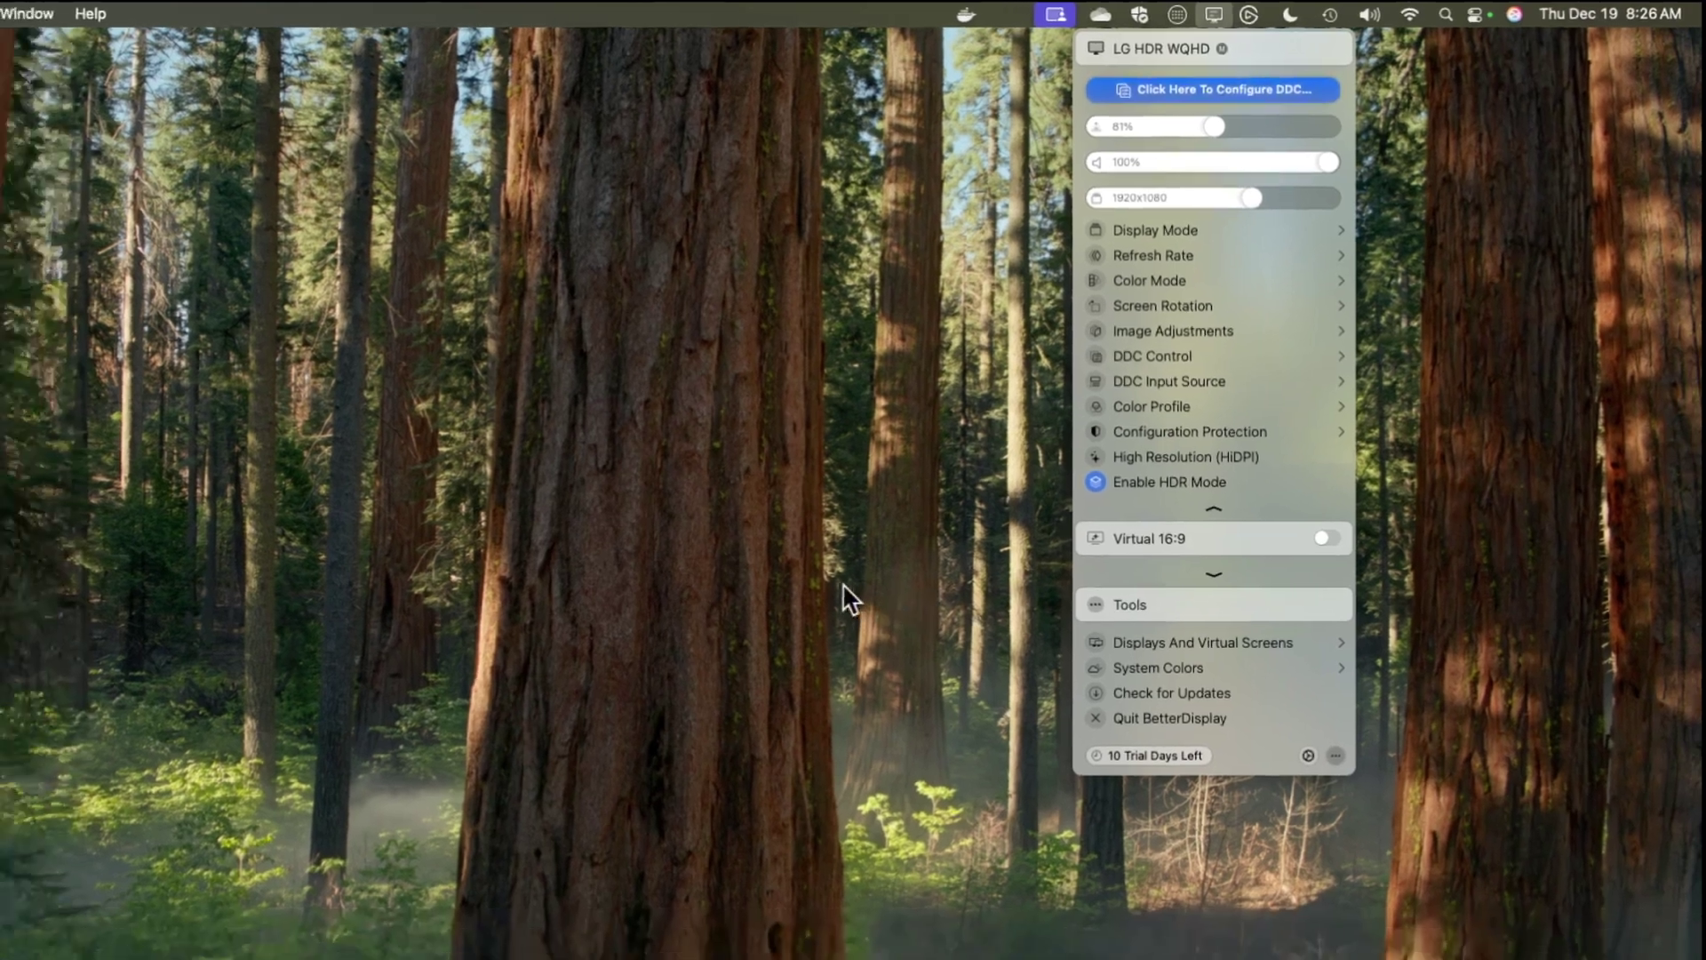
click(843, 582)
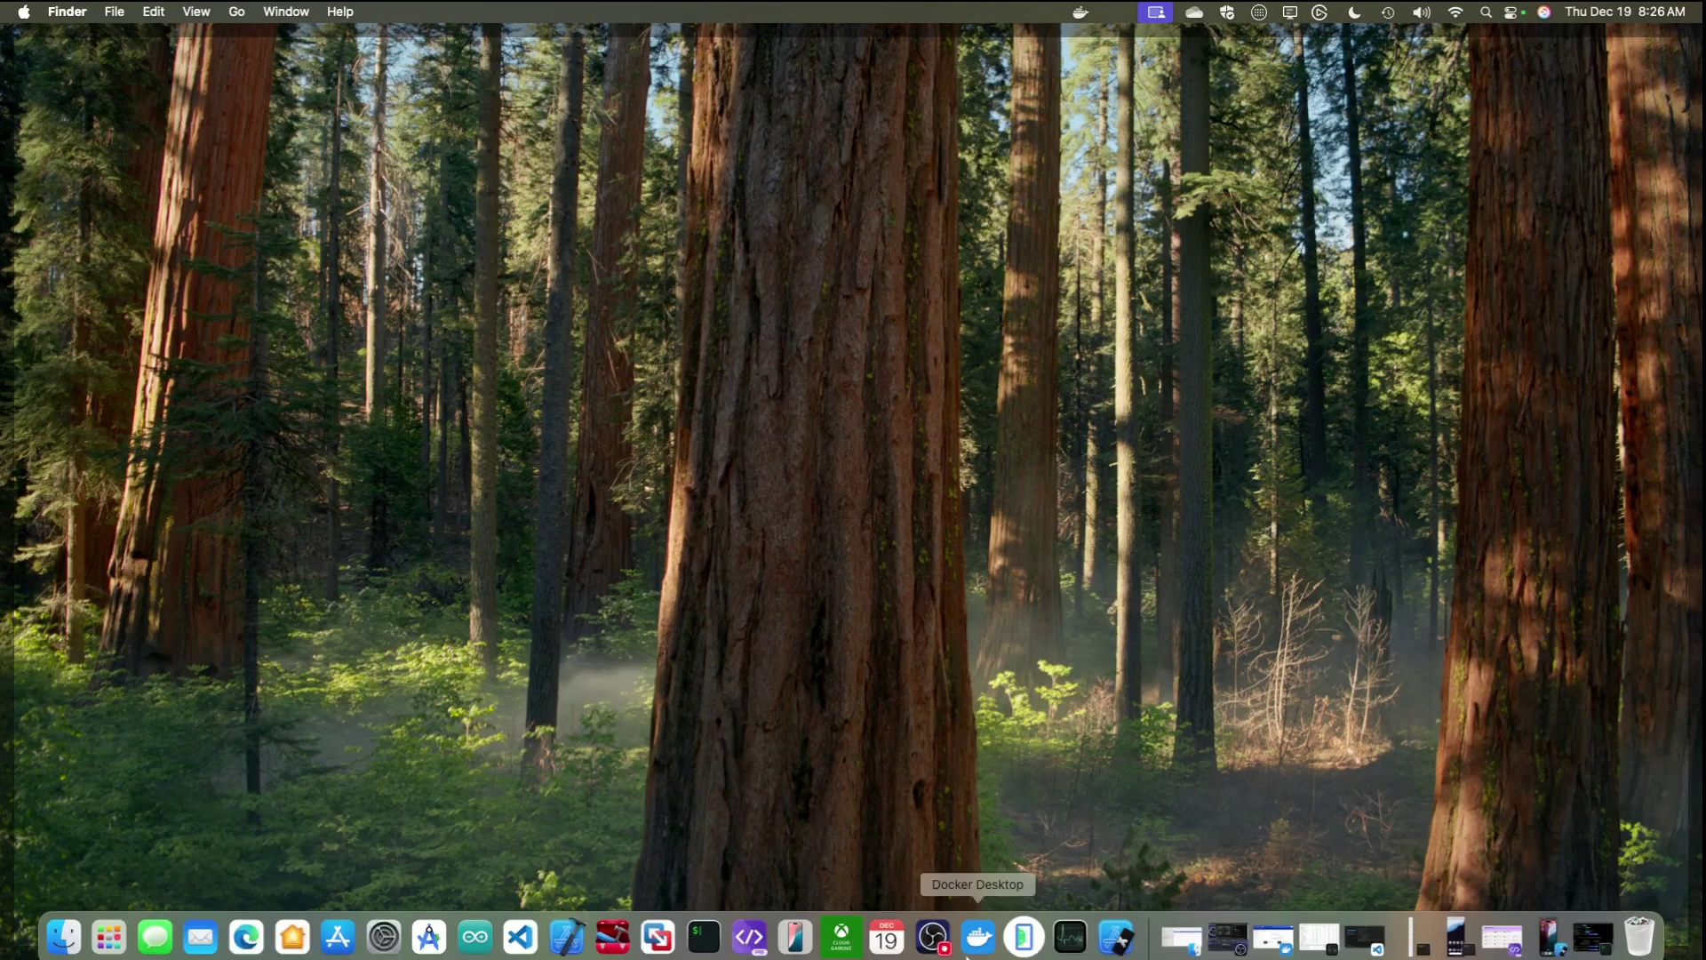
mouse_move(794, 925)
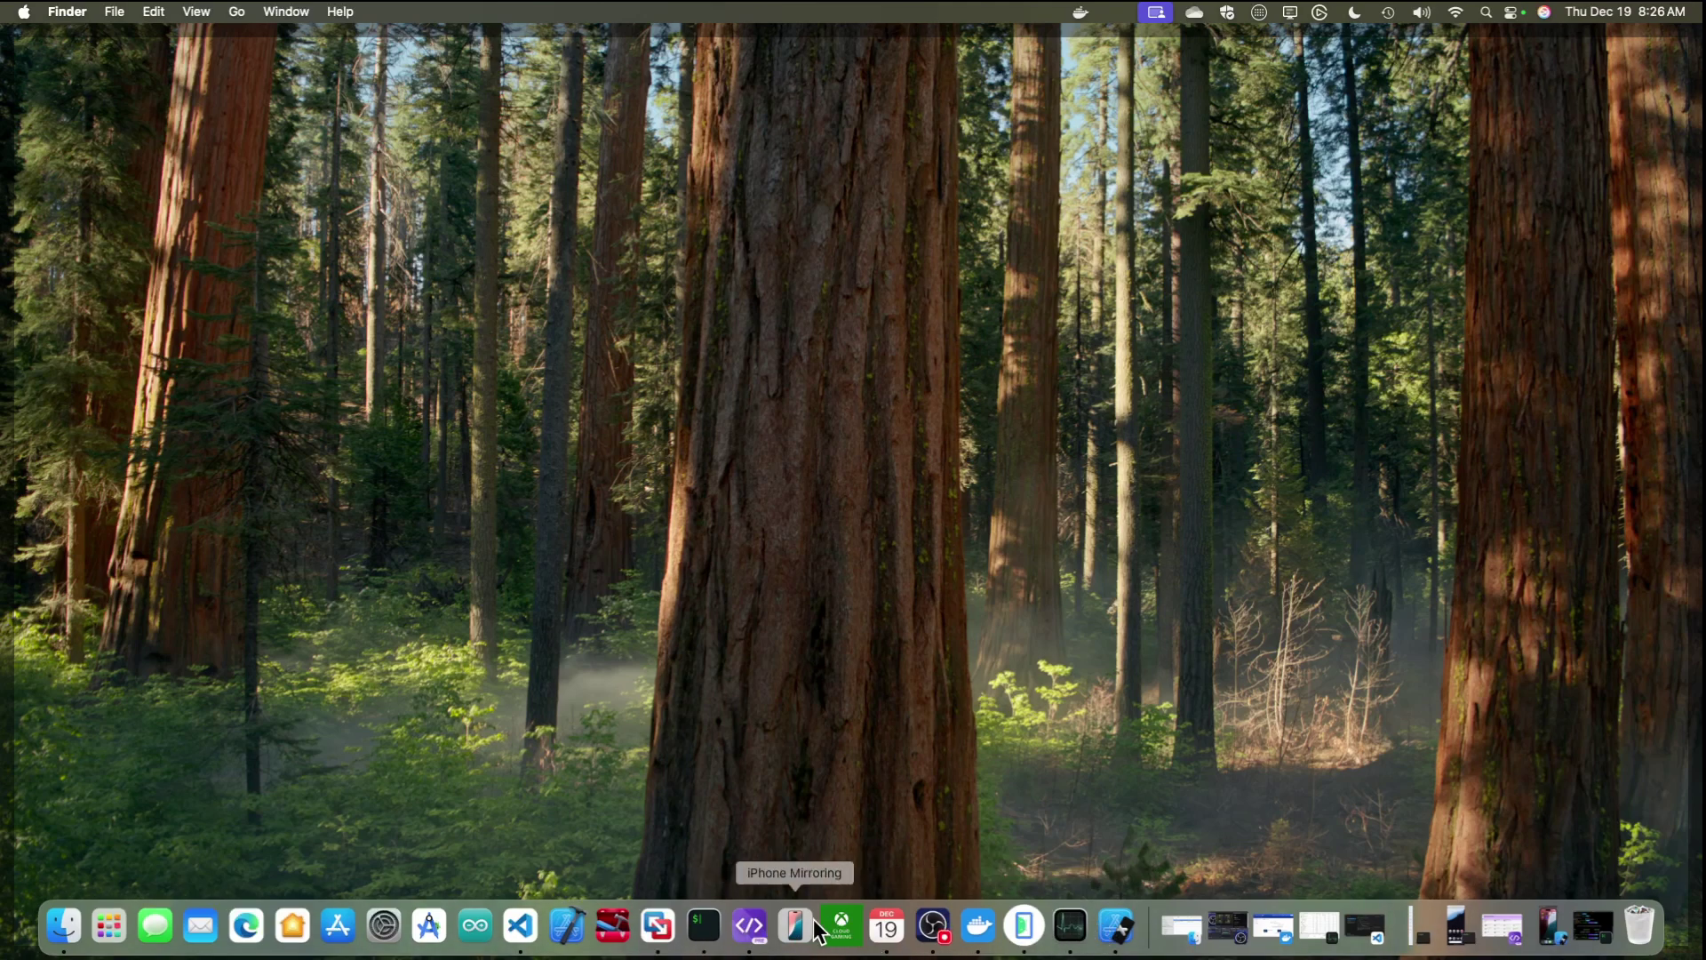
Step: Bring up the Windows 11 64-bit Arm virtual machine in VMware Fusion from the Dock
click(657, 925)
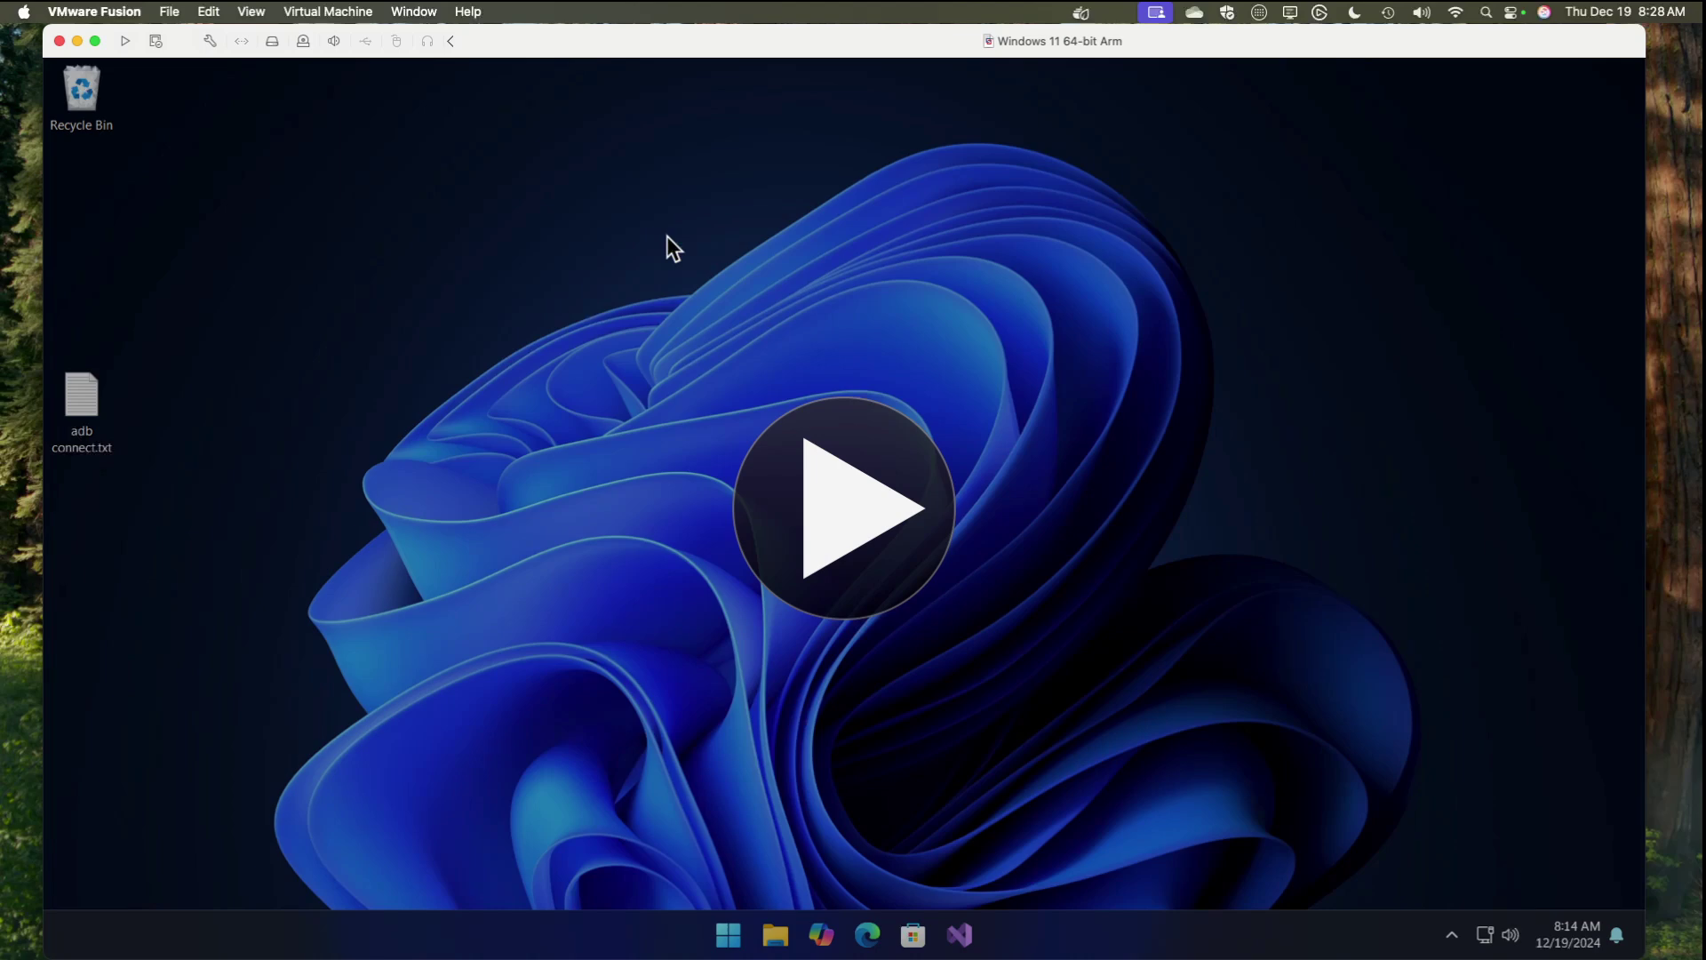
Step: Resume the suspended Windows 11 VM and toggle it into and out of full screen
click(852, 548)
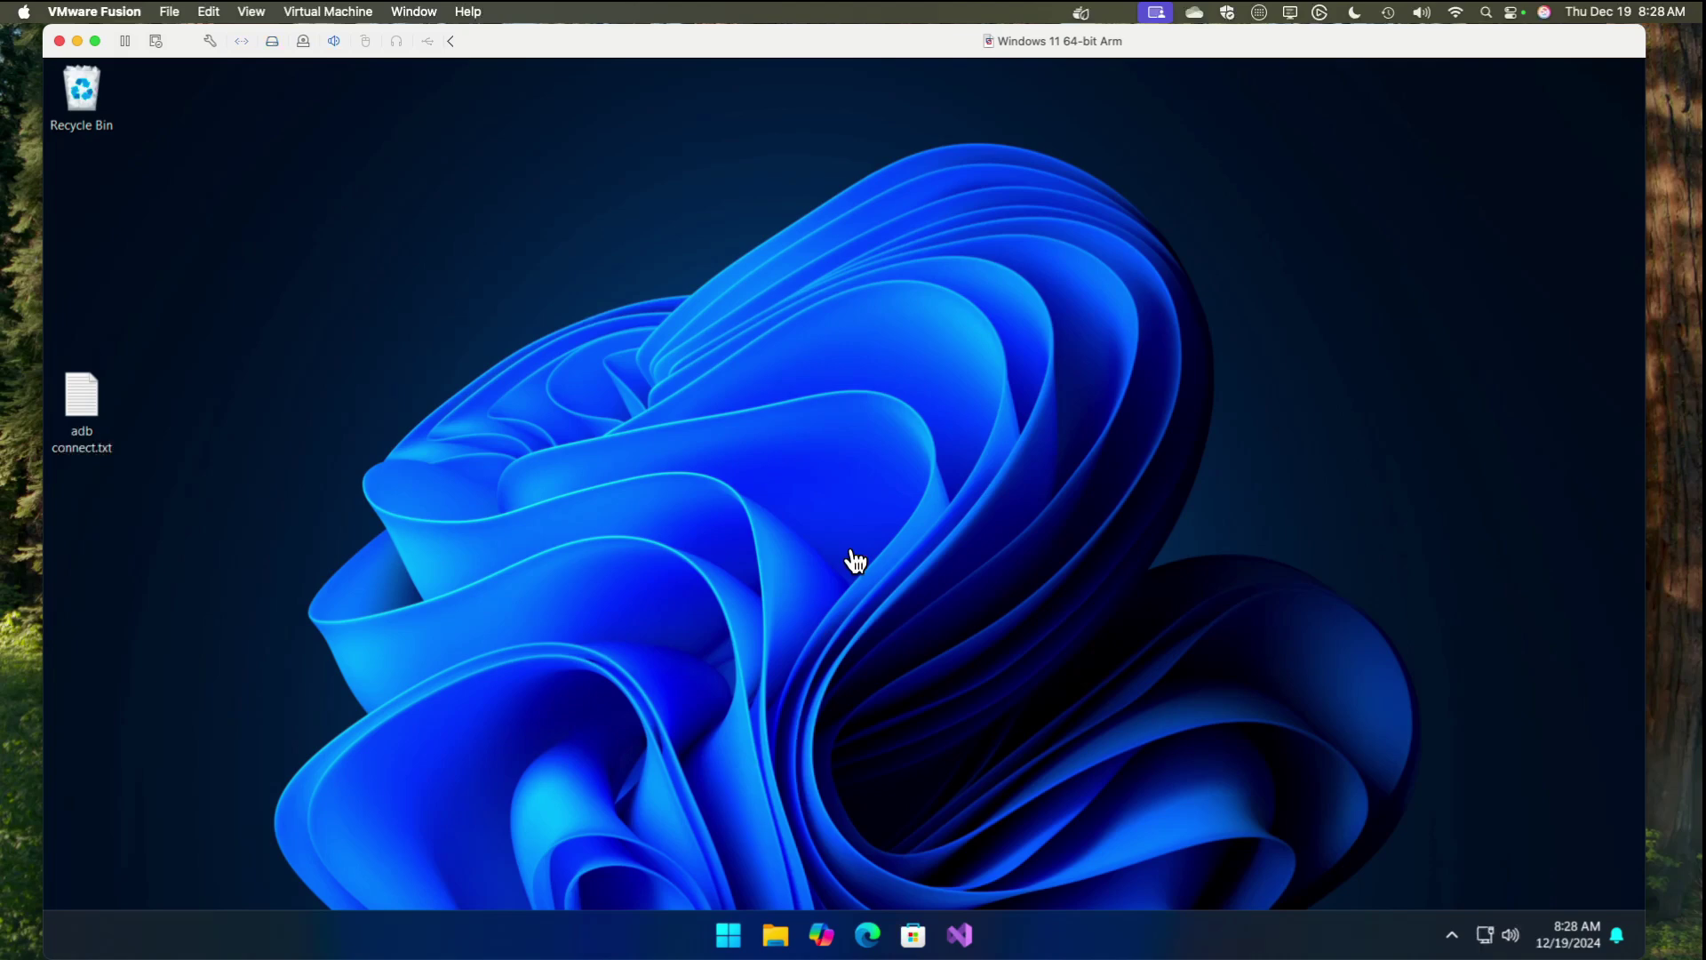
mouse_move(764, 37)
mouse_down()
mouse_move(711, 151)
mouse_move(764, 38)
mouse_up()
click(91, 19)
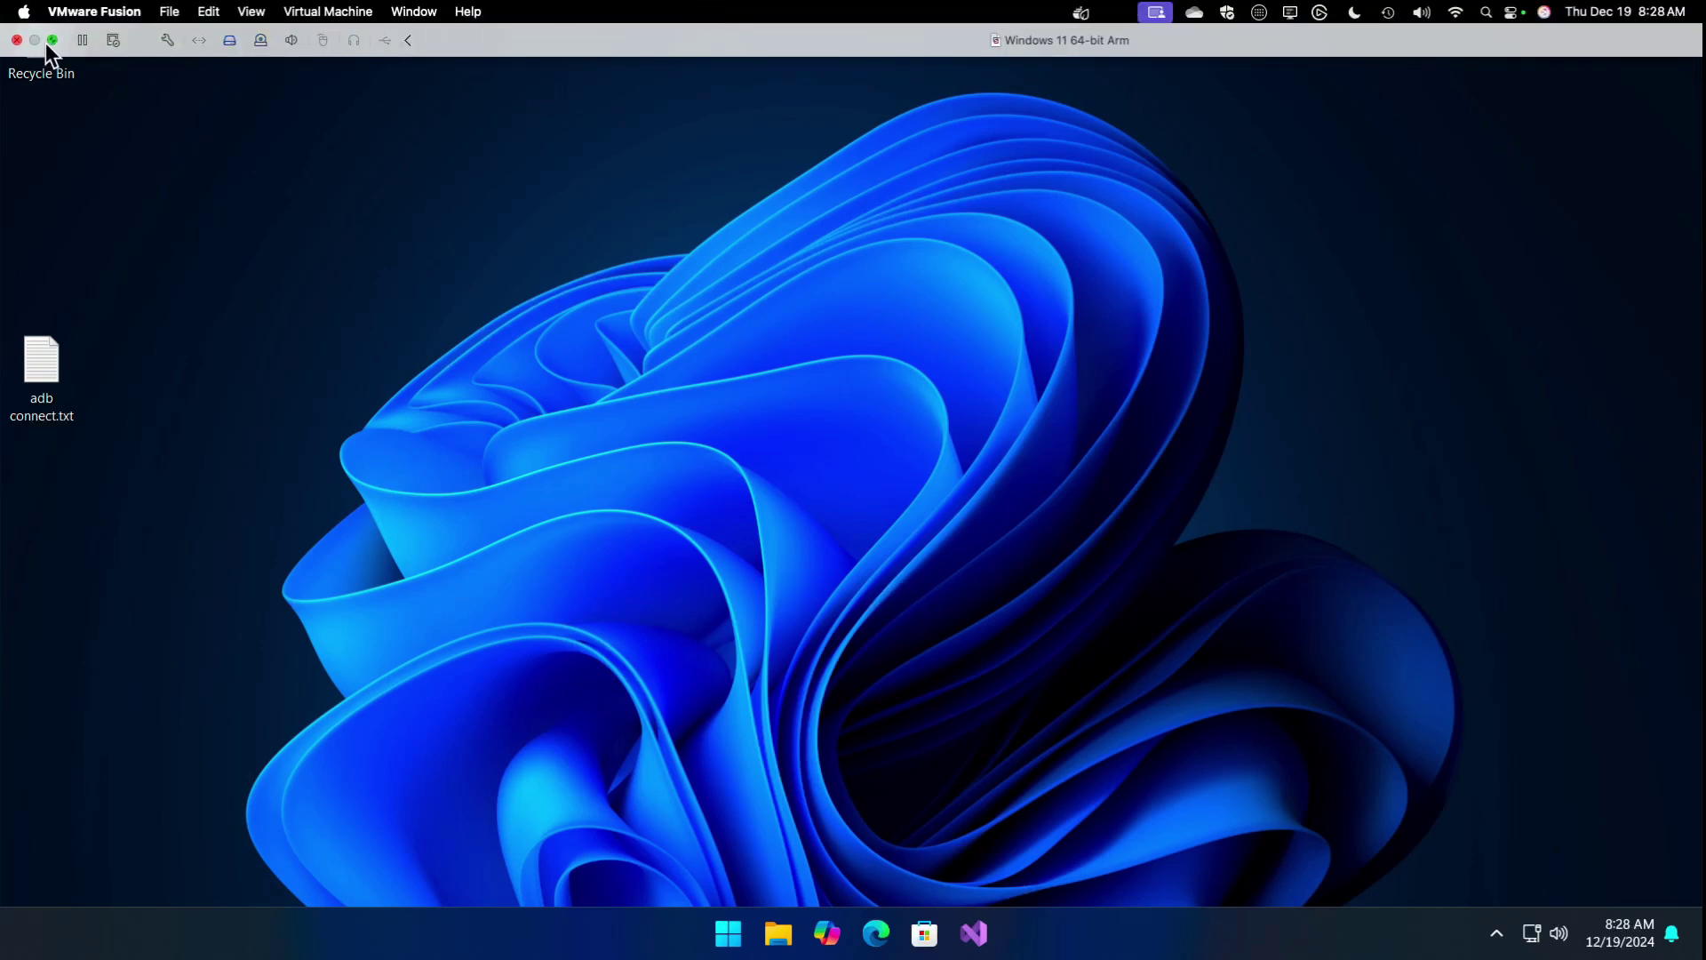
click(52, 40)
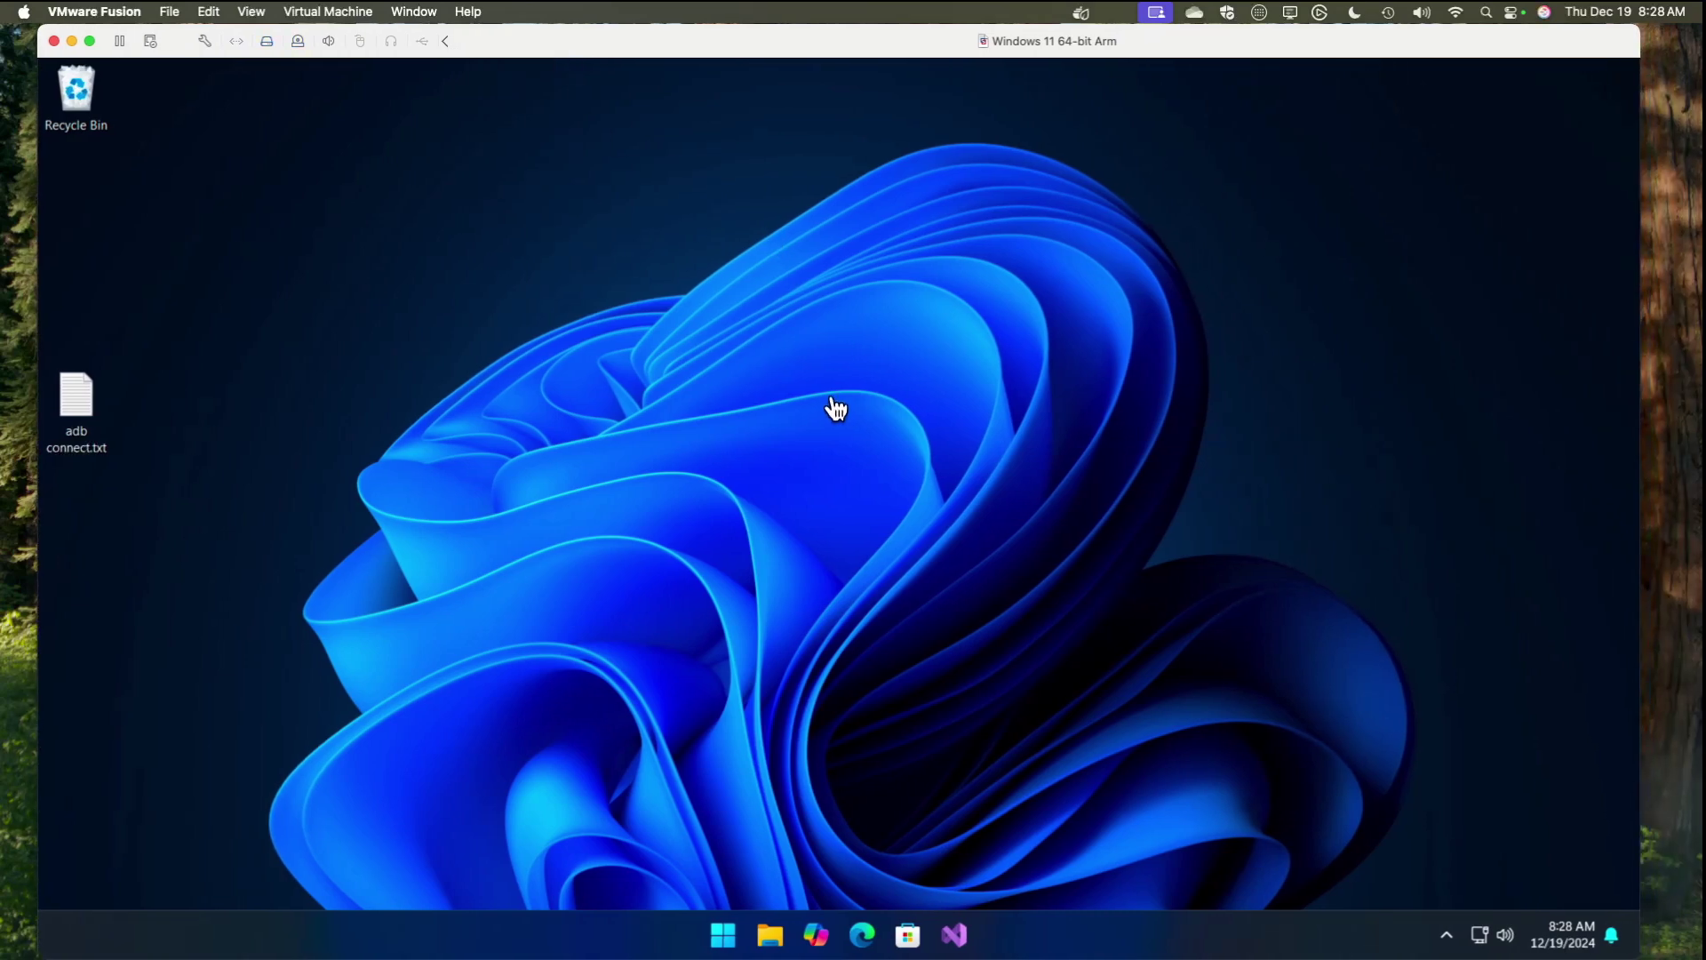
Step: Launch Visual Studio 2022 and confirm the VM's network adapter is shared with the Mac
click(957, 936)
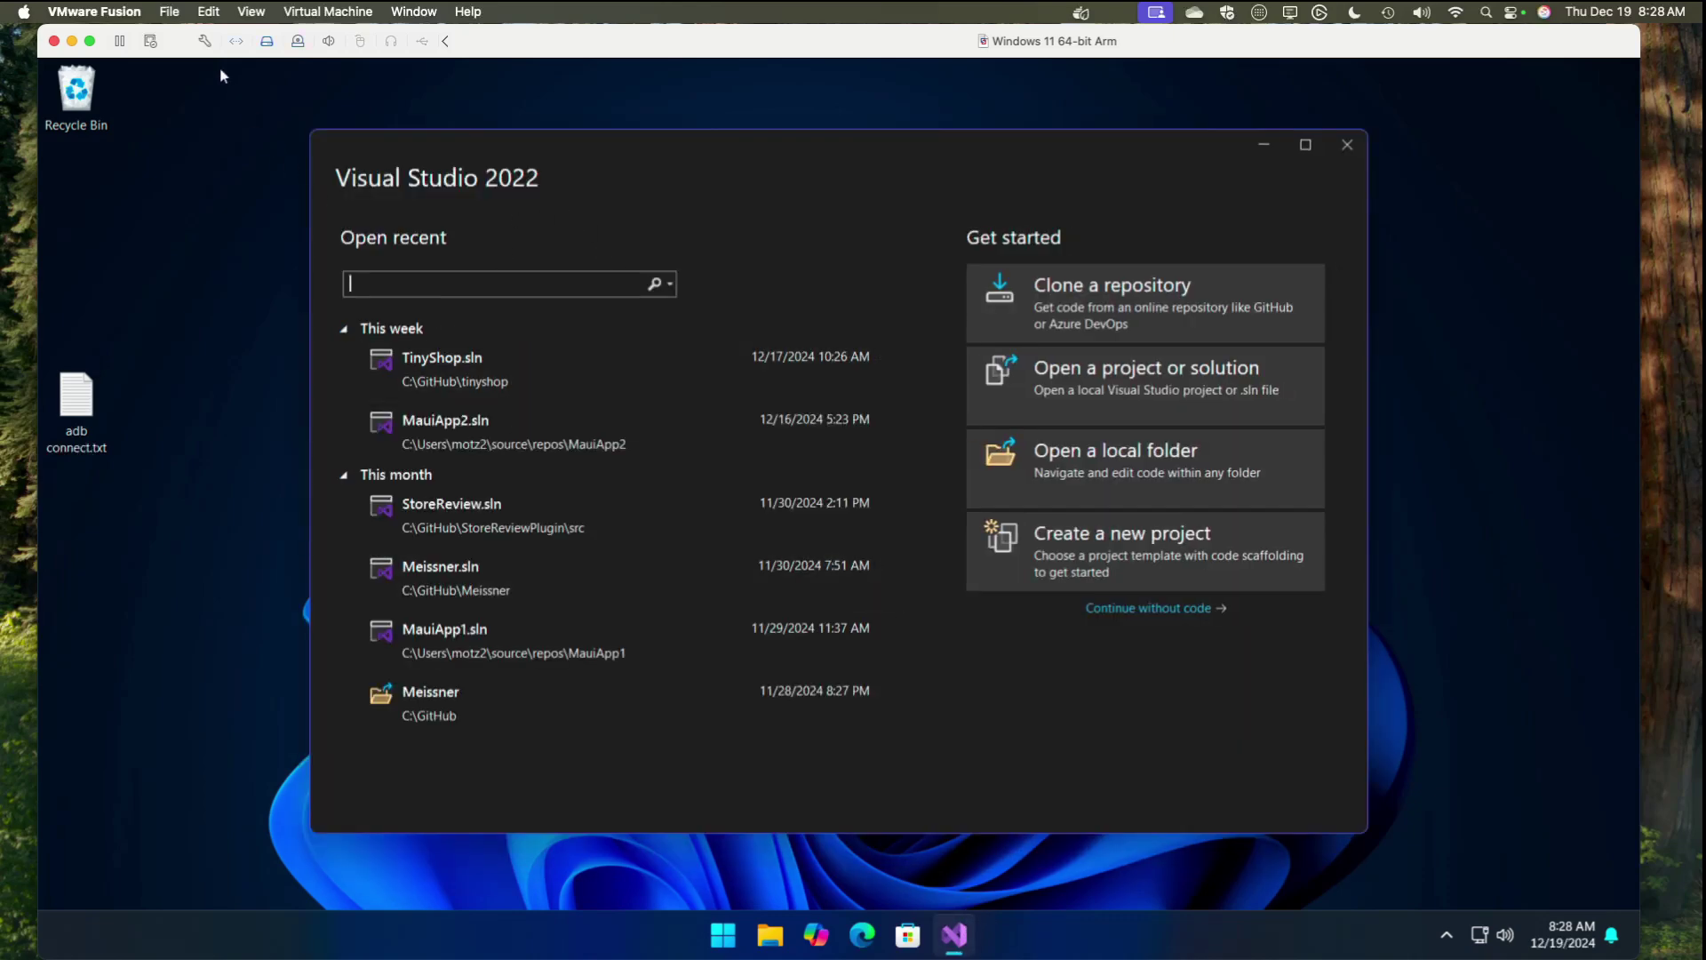
click(206, 42)
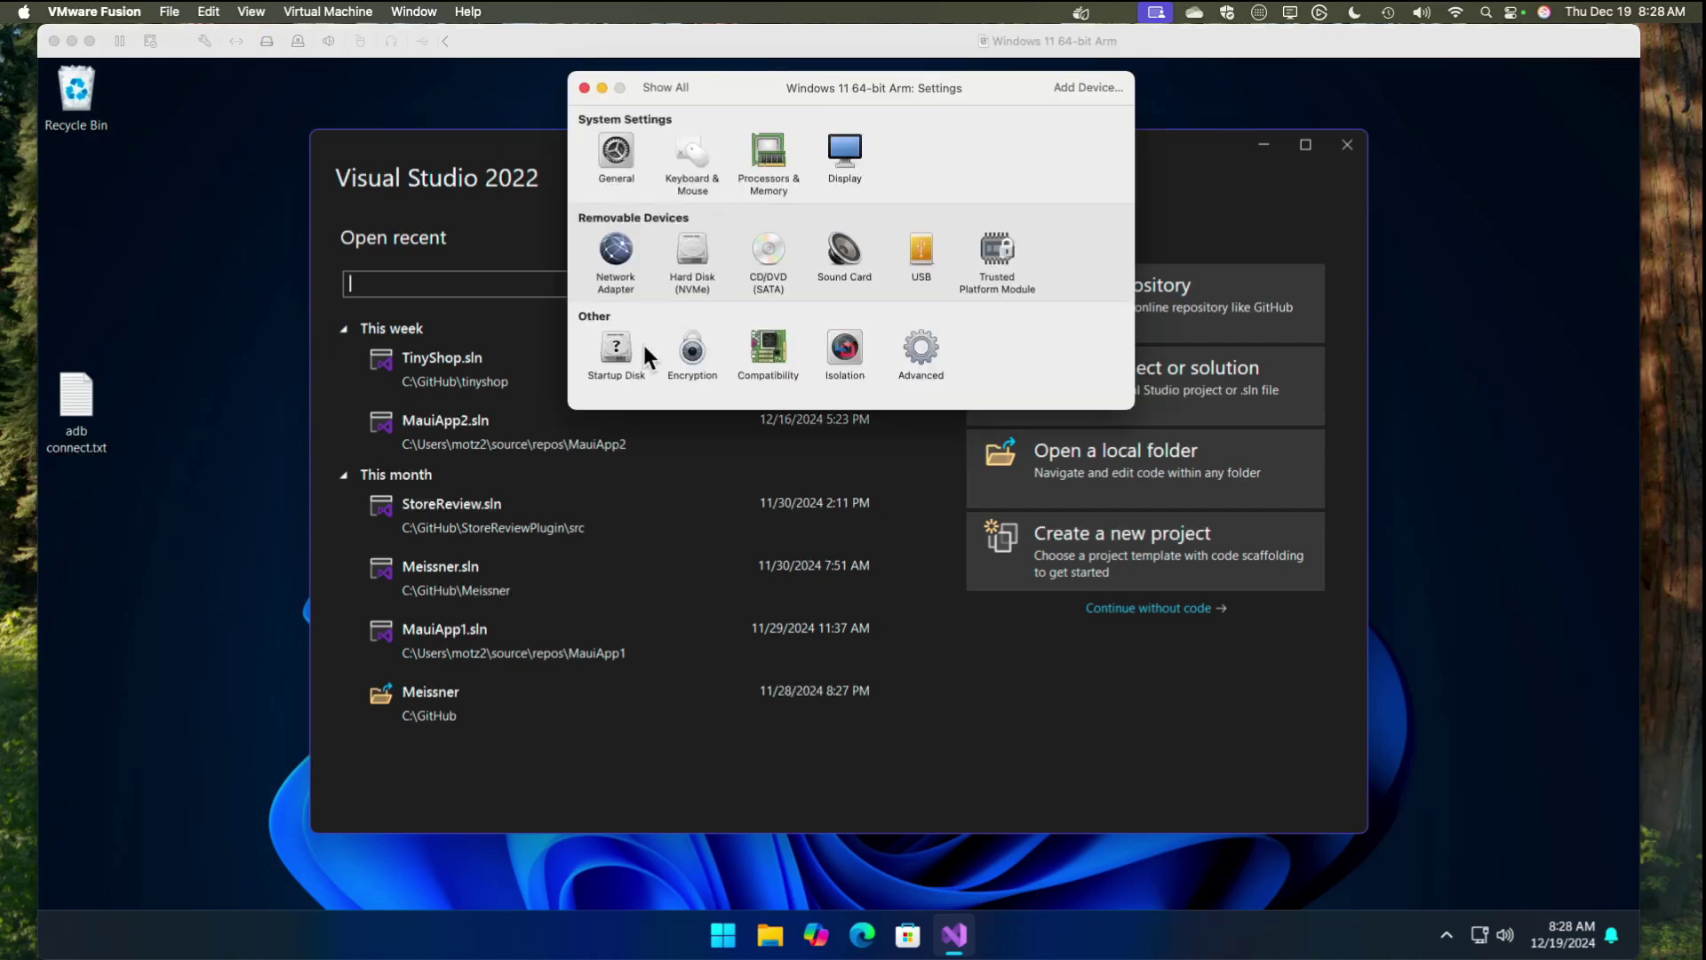
click(617, 254)
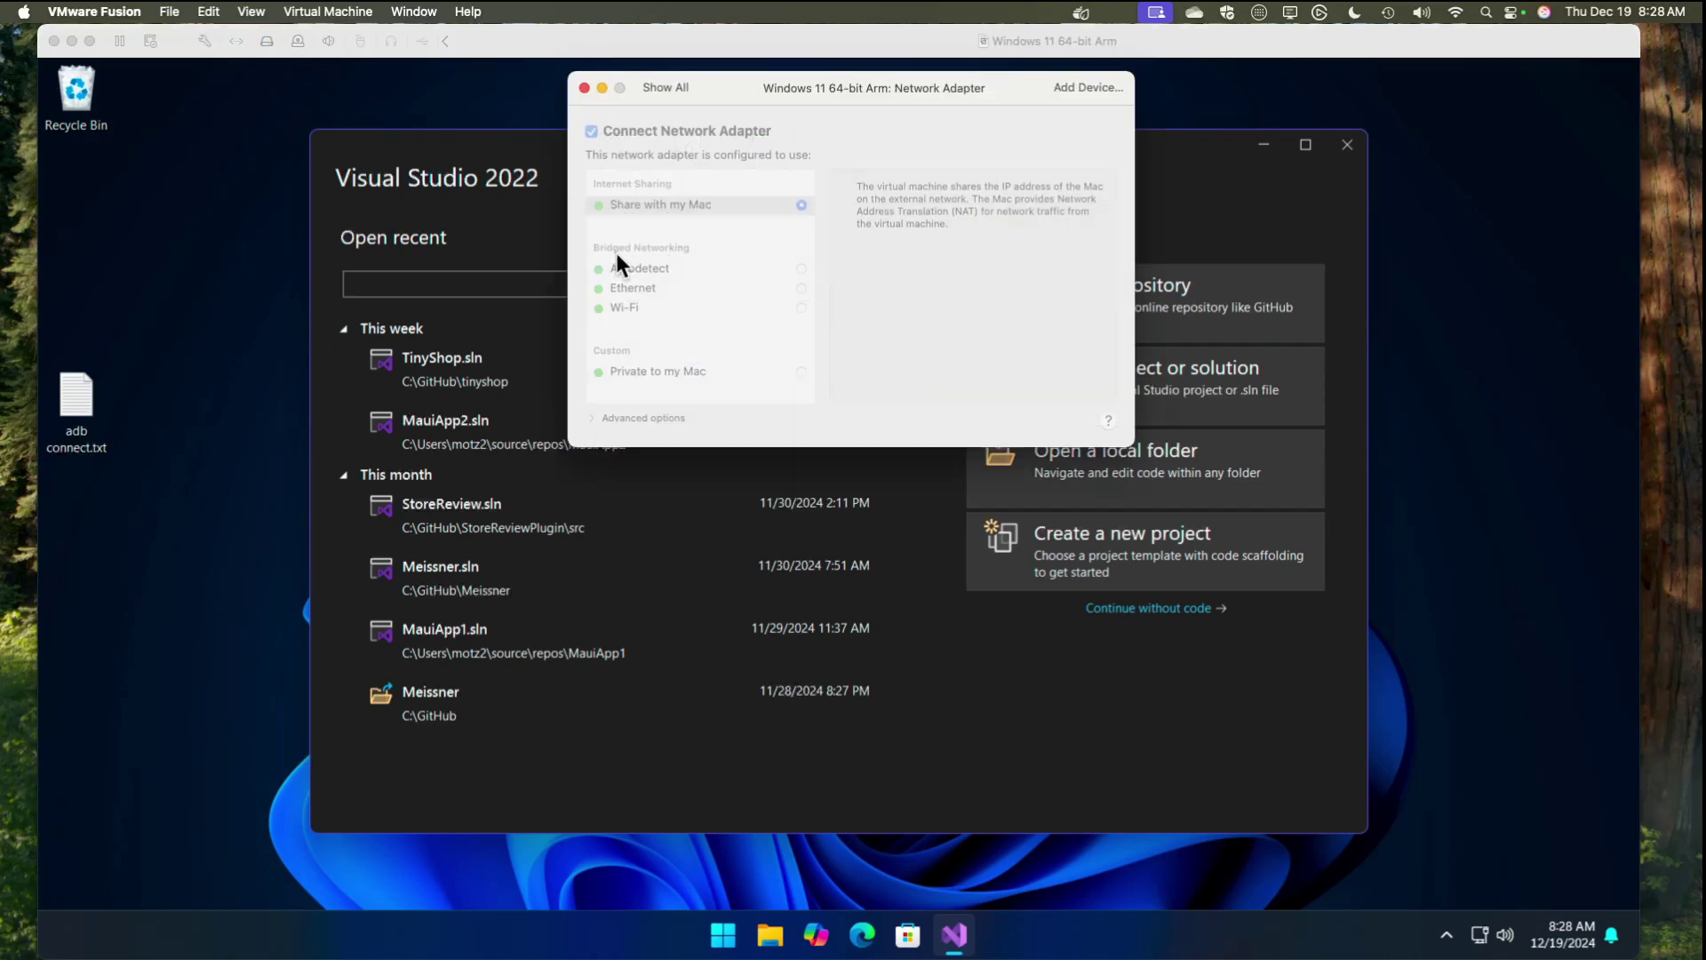
click(586, 88)
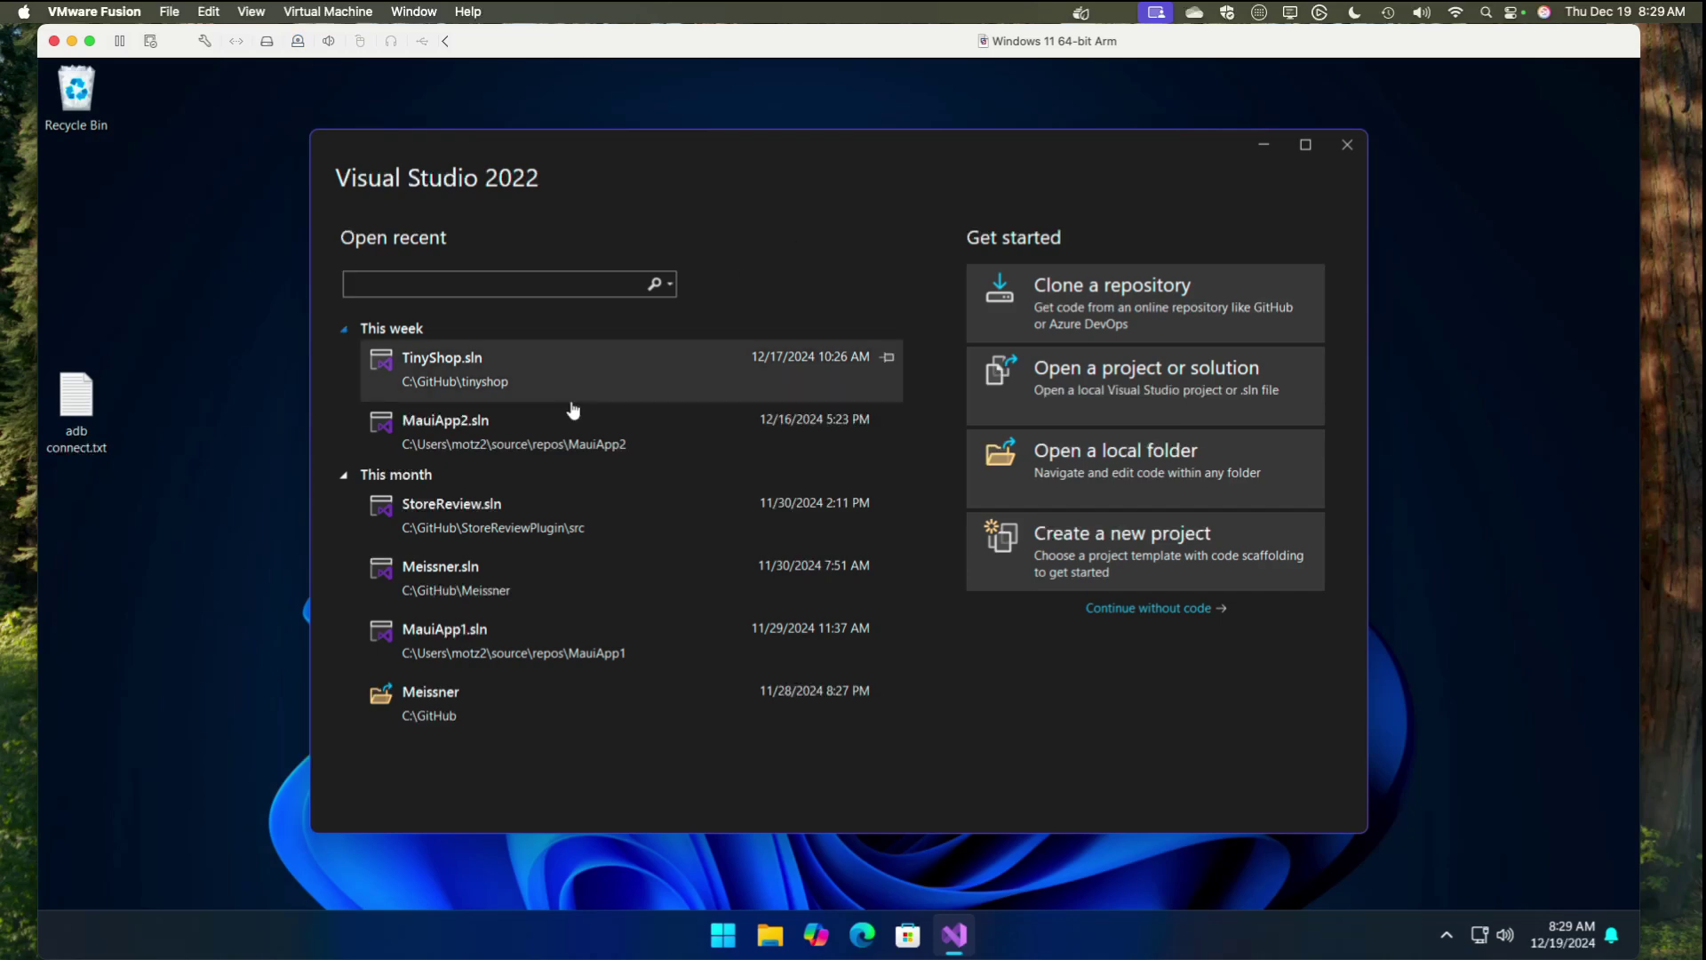
Step: Open MauiApp2.sln, run it on Windows Machine, tap the counter to 'Clicked 9 times', then stop
double_click(527, 431)
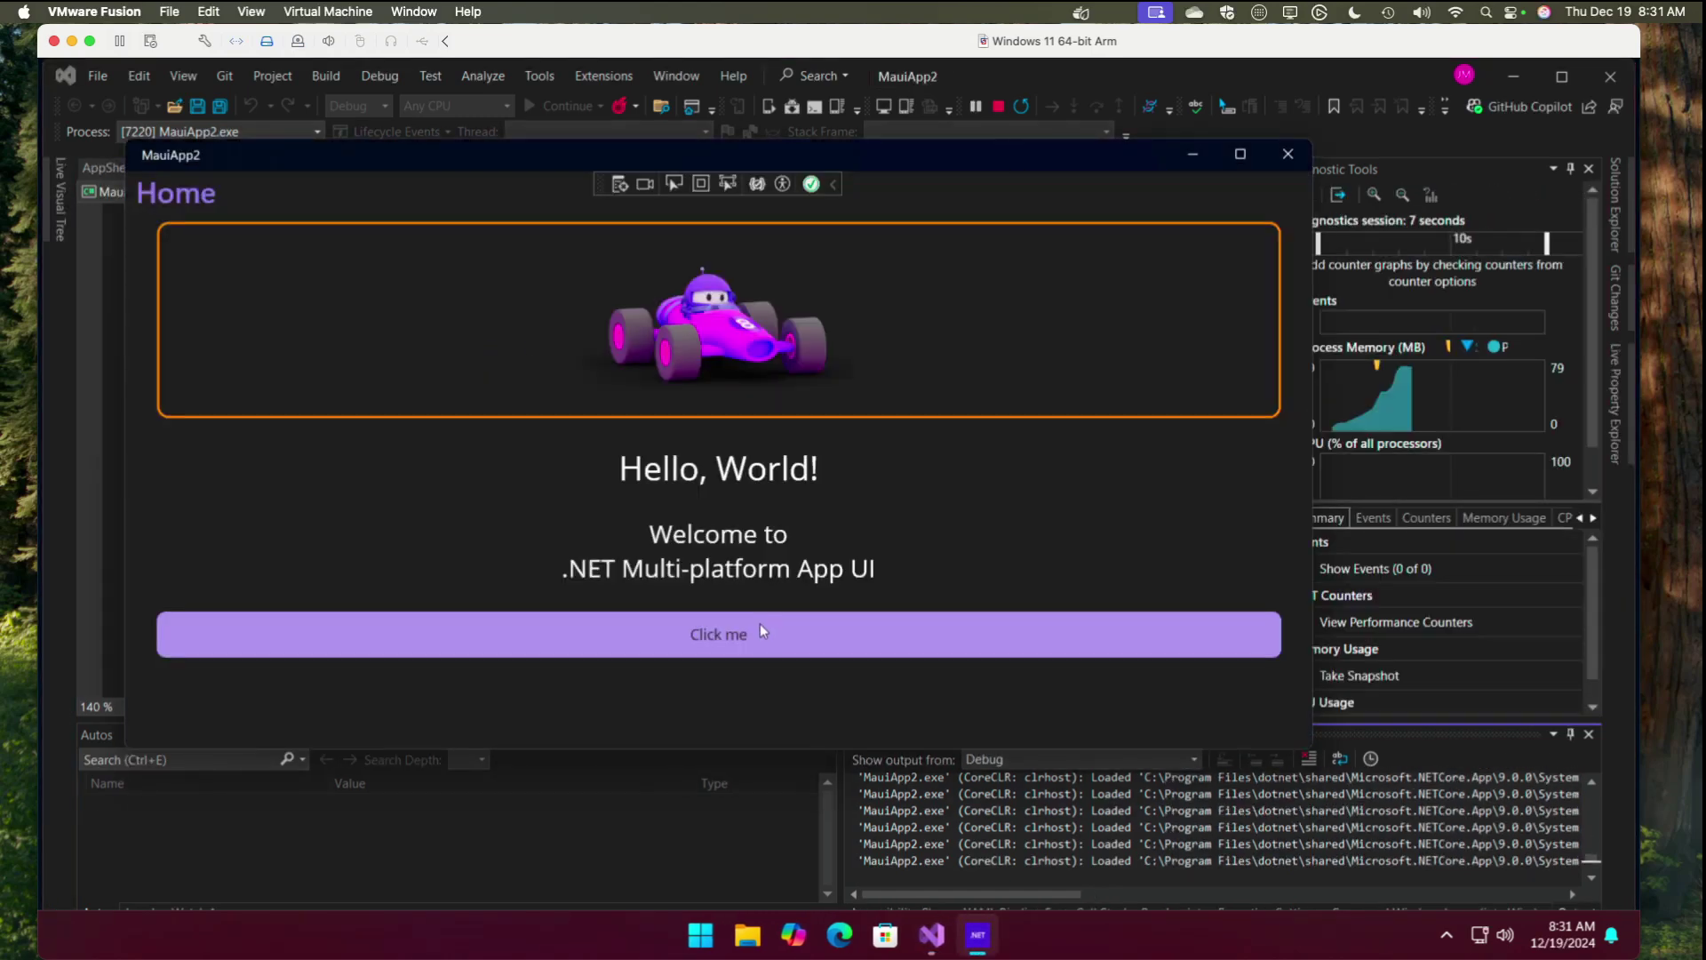
click(760, 622)
double_click(743, 638)
double_click(743, 637)
double_click(743, 638)
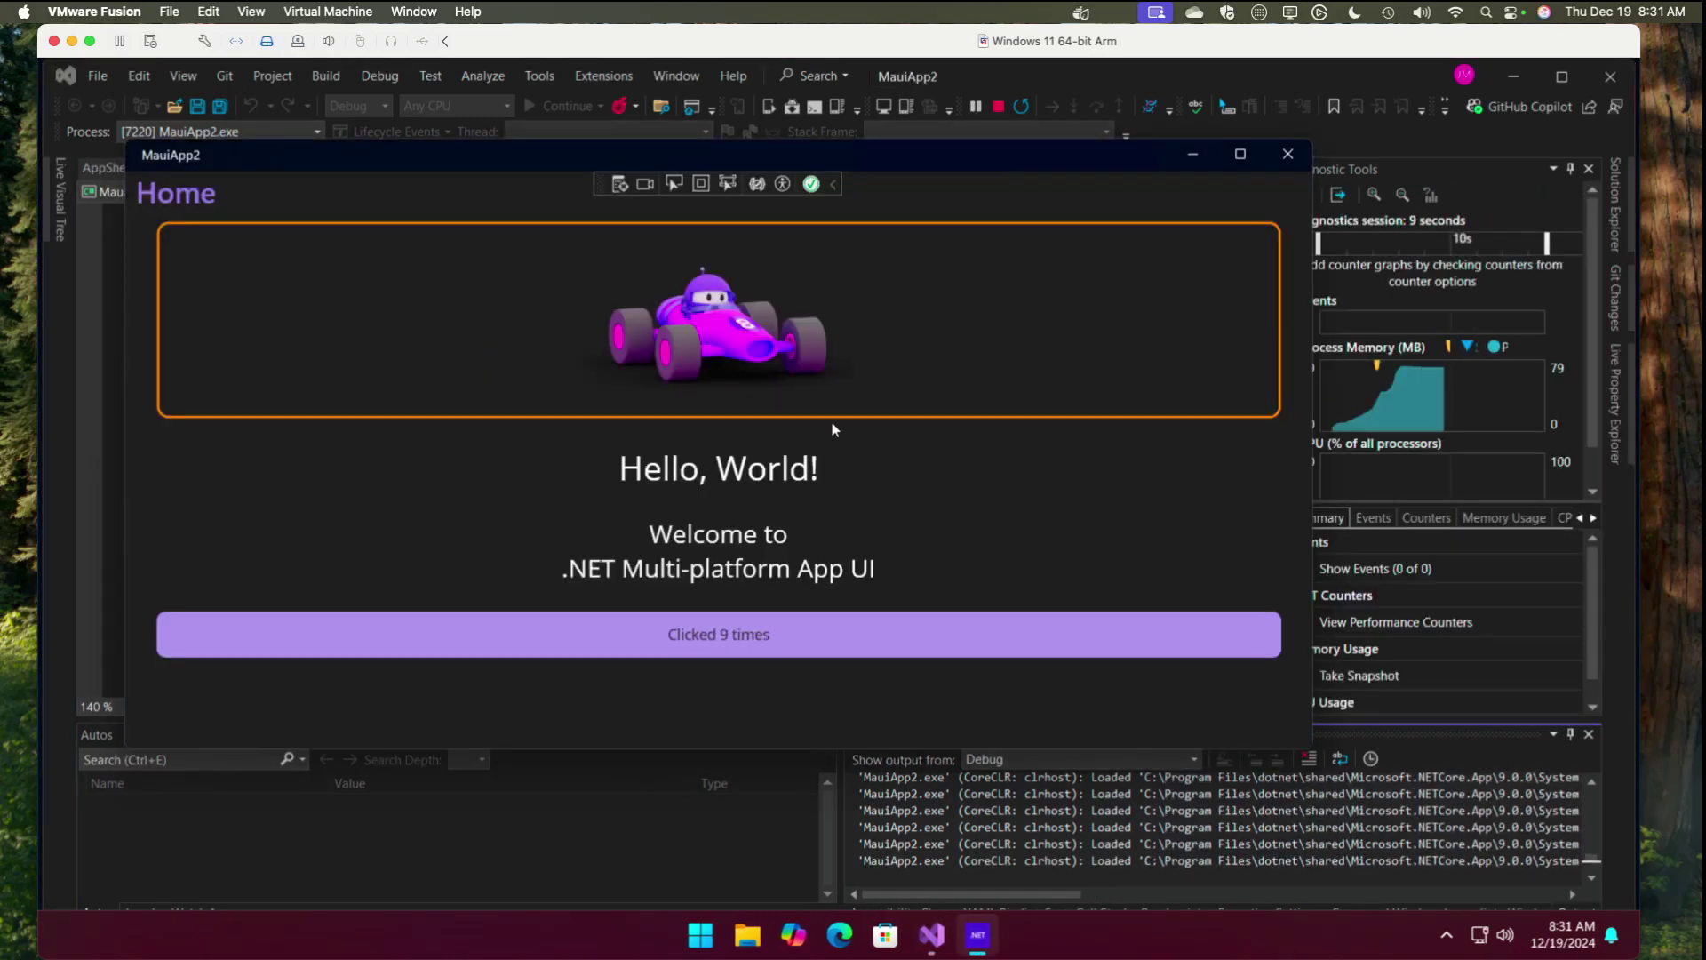
click(998, 107)
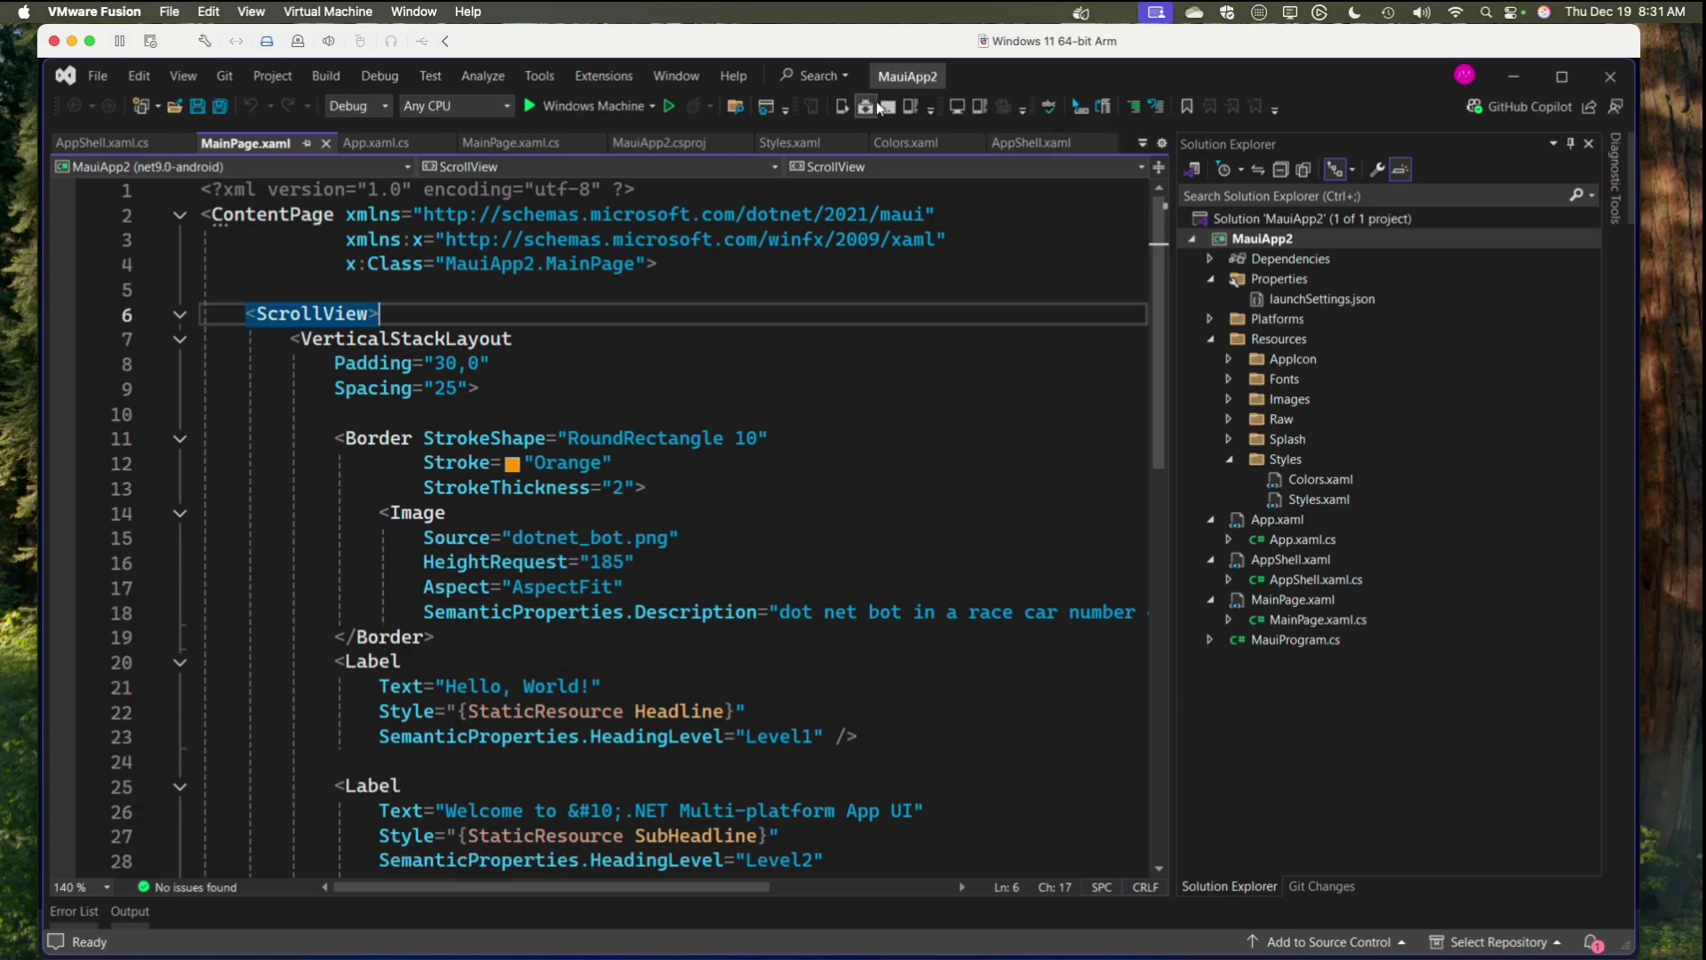
Step: Check the Remote Login details under System Settings > Sharing, then return to the Windows VM
click(1514, 76)
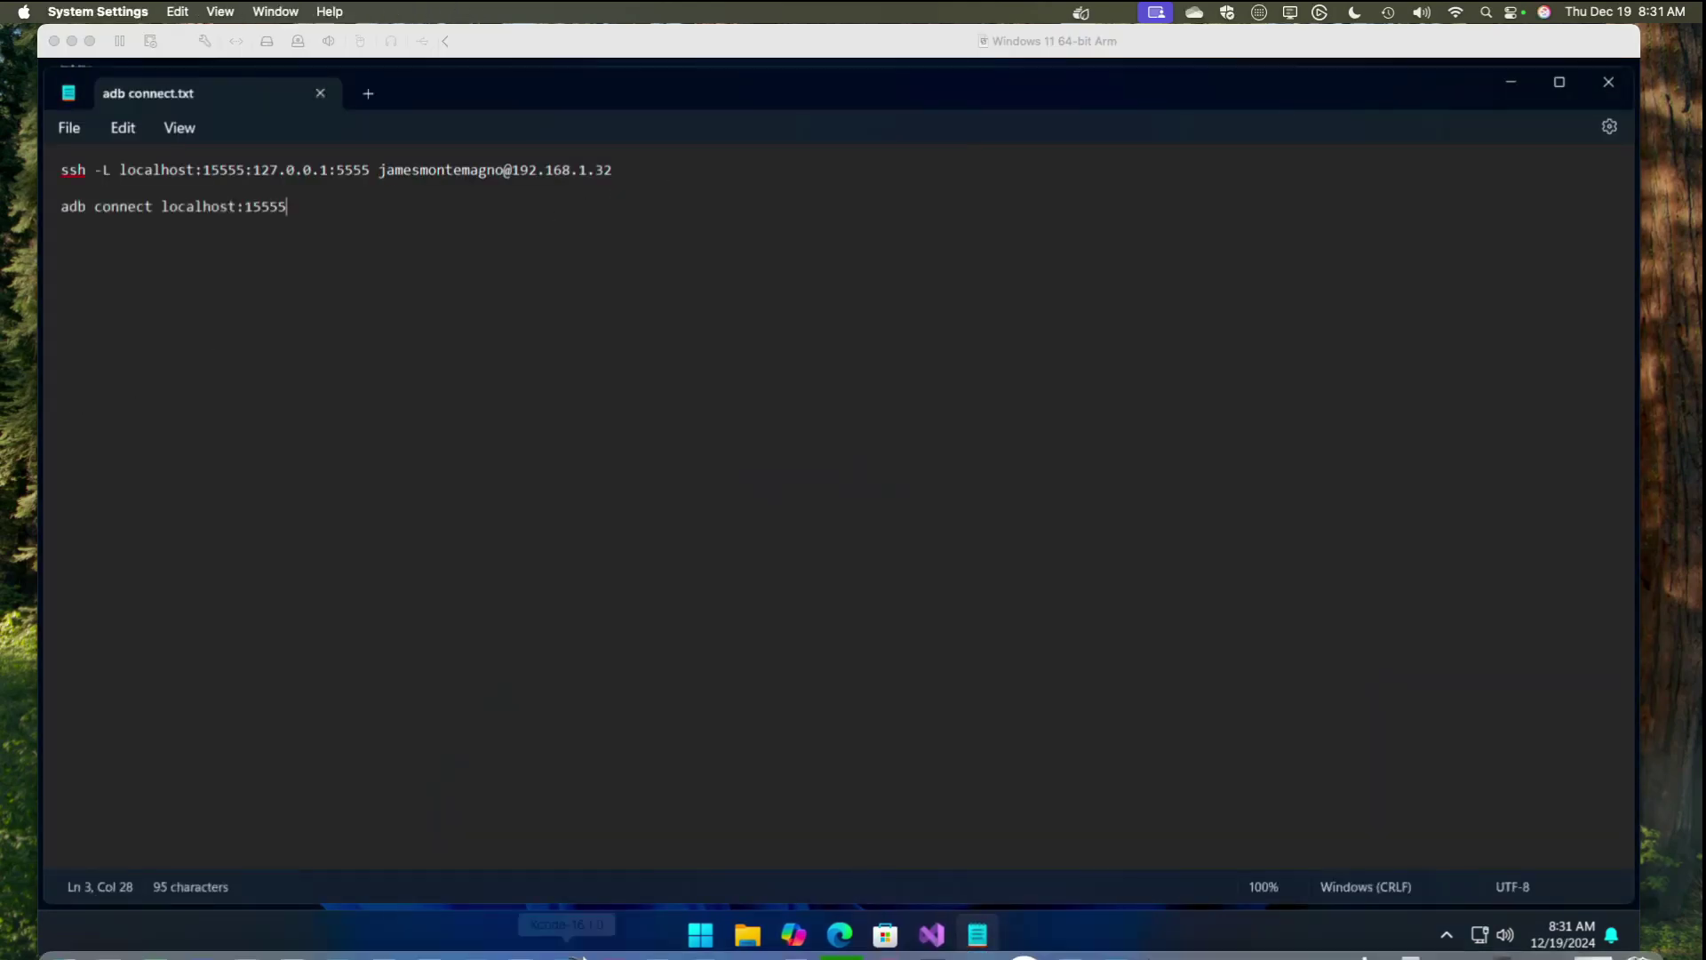
click(385, 927)
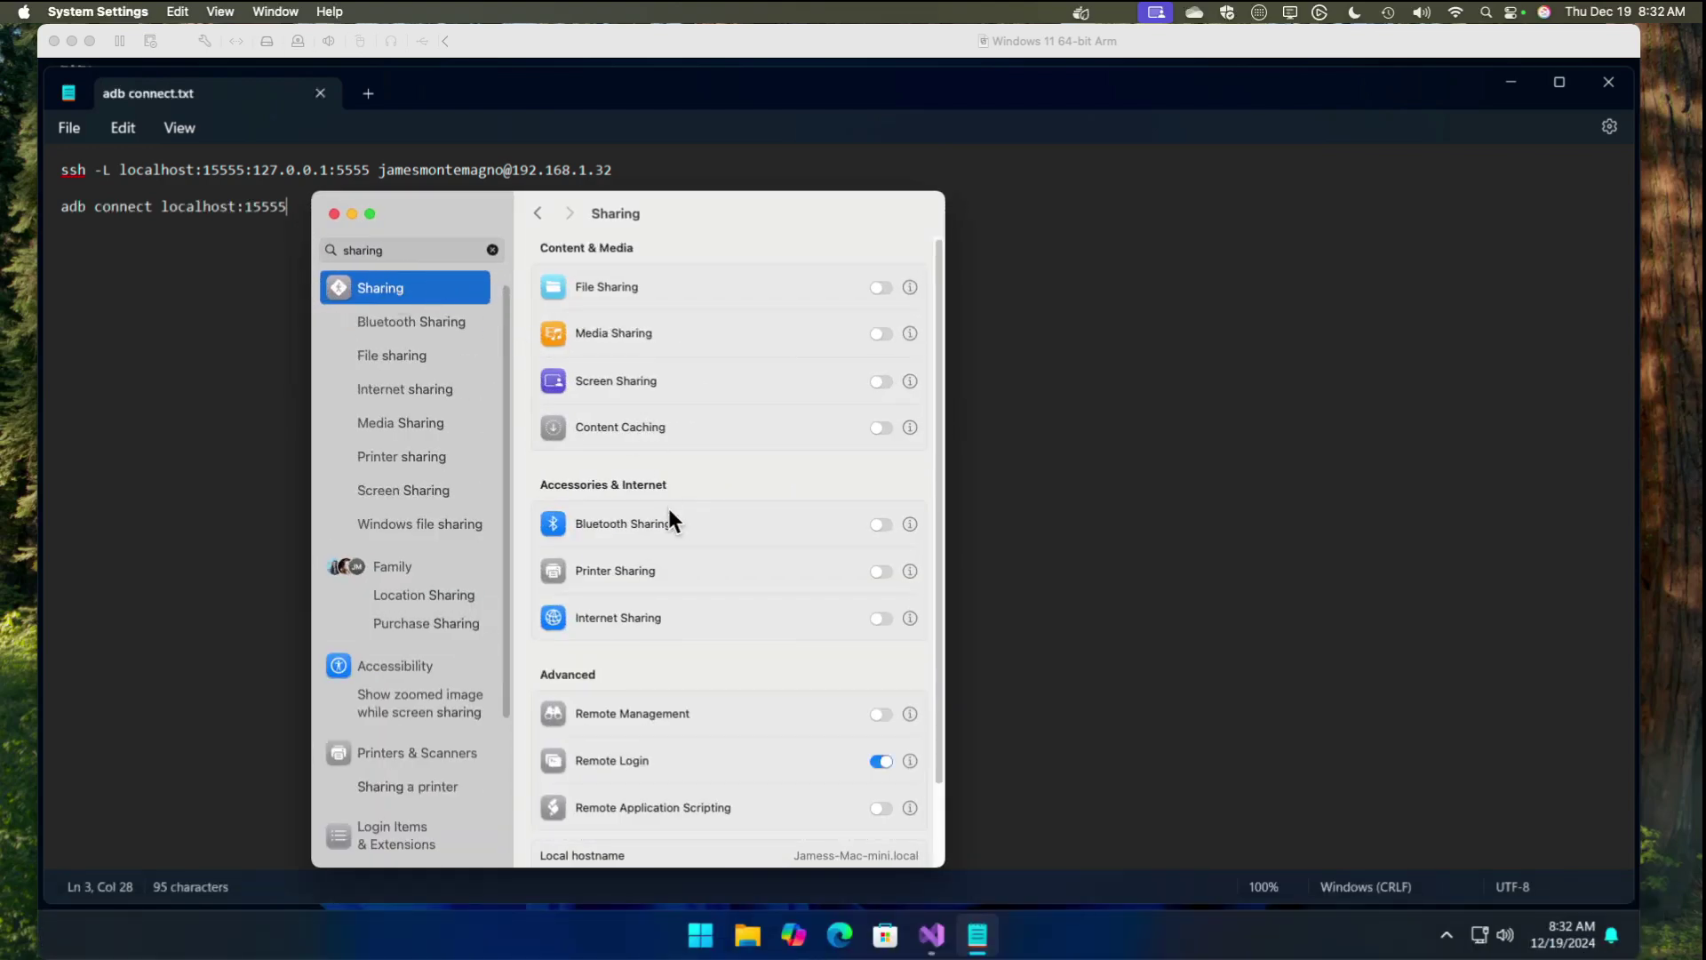
scroll(668, 520, down, 2)
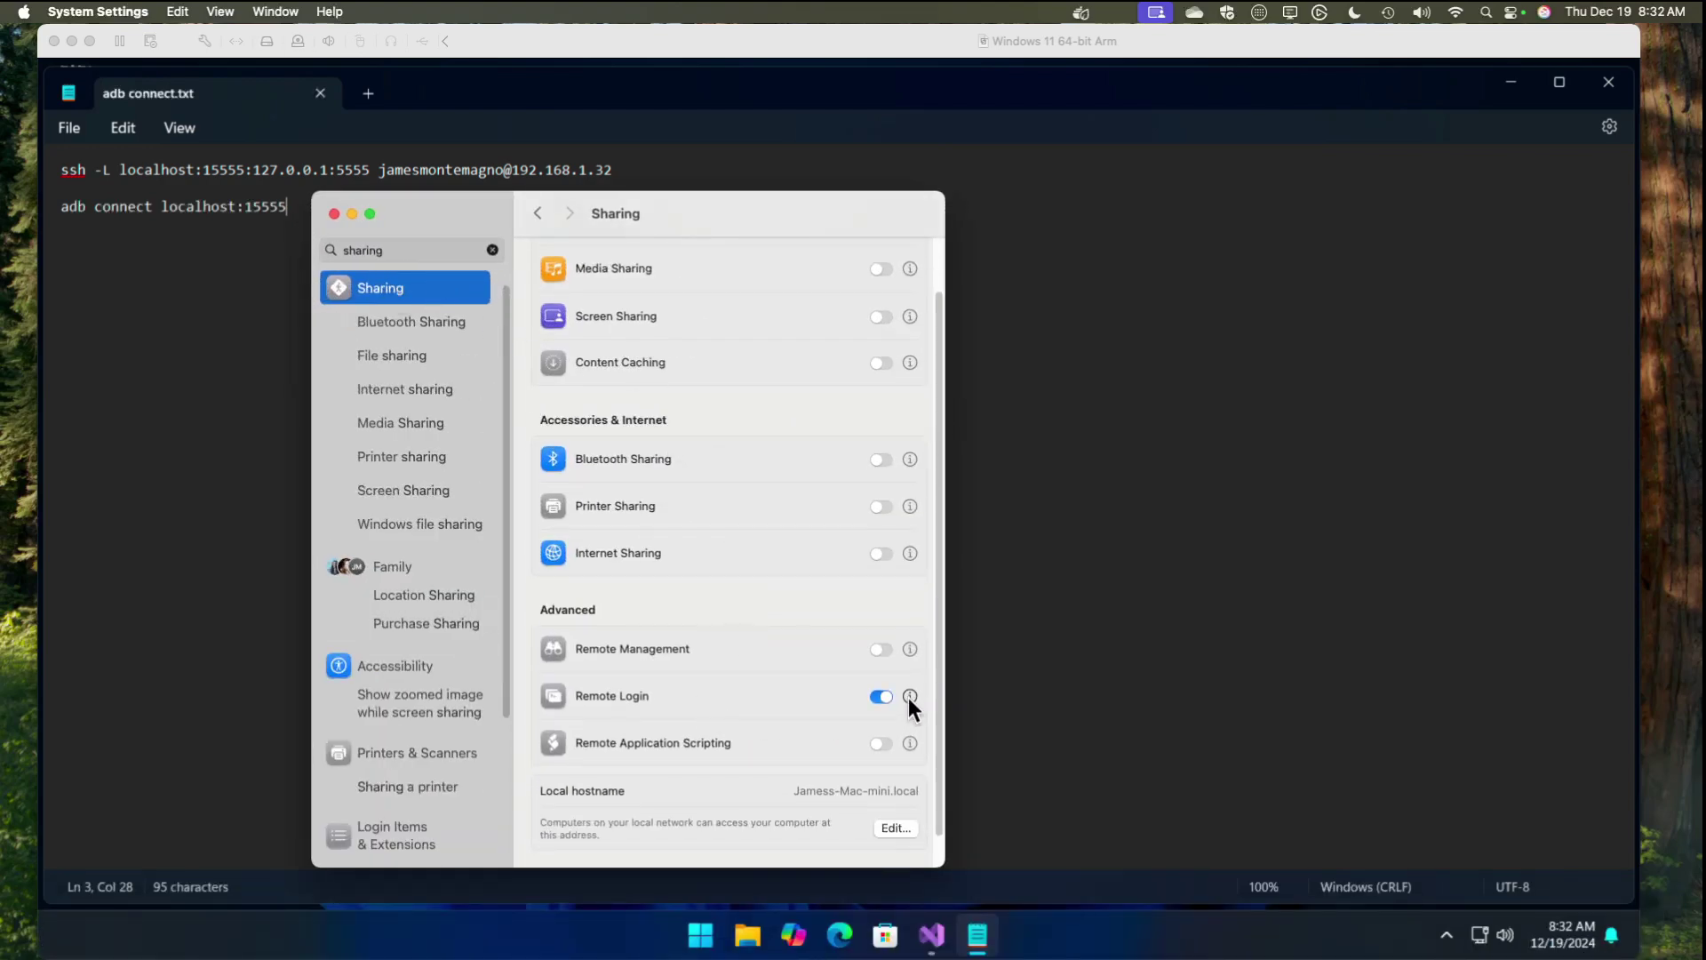
click(910, 698)
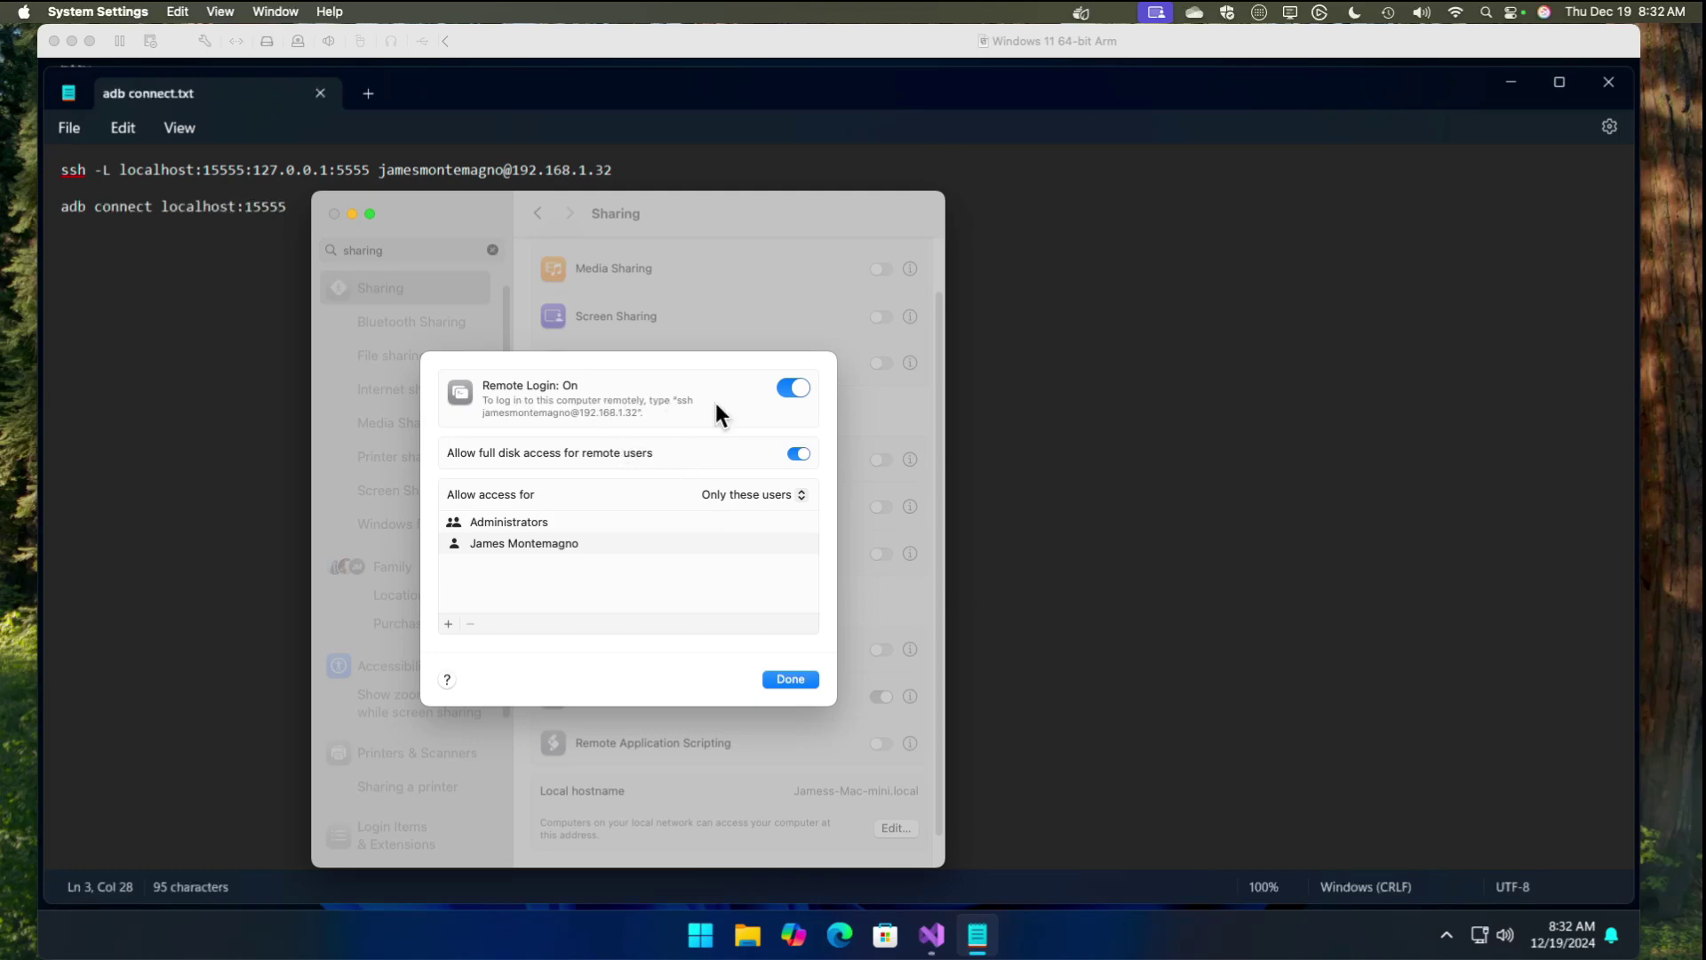
click(802, 680)
click(348, 215)
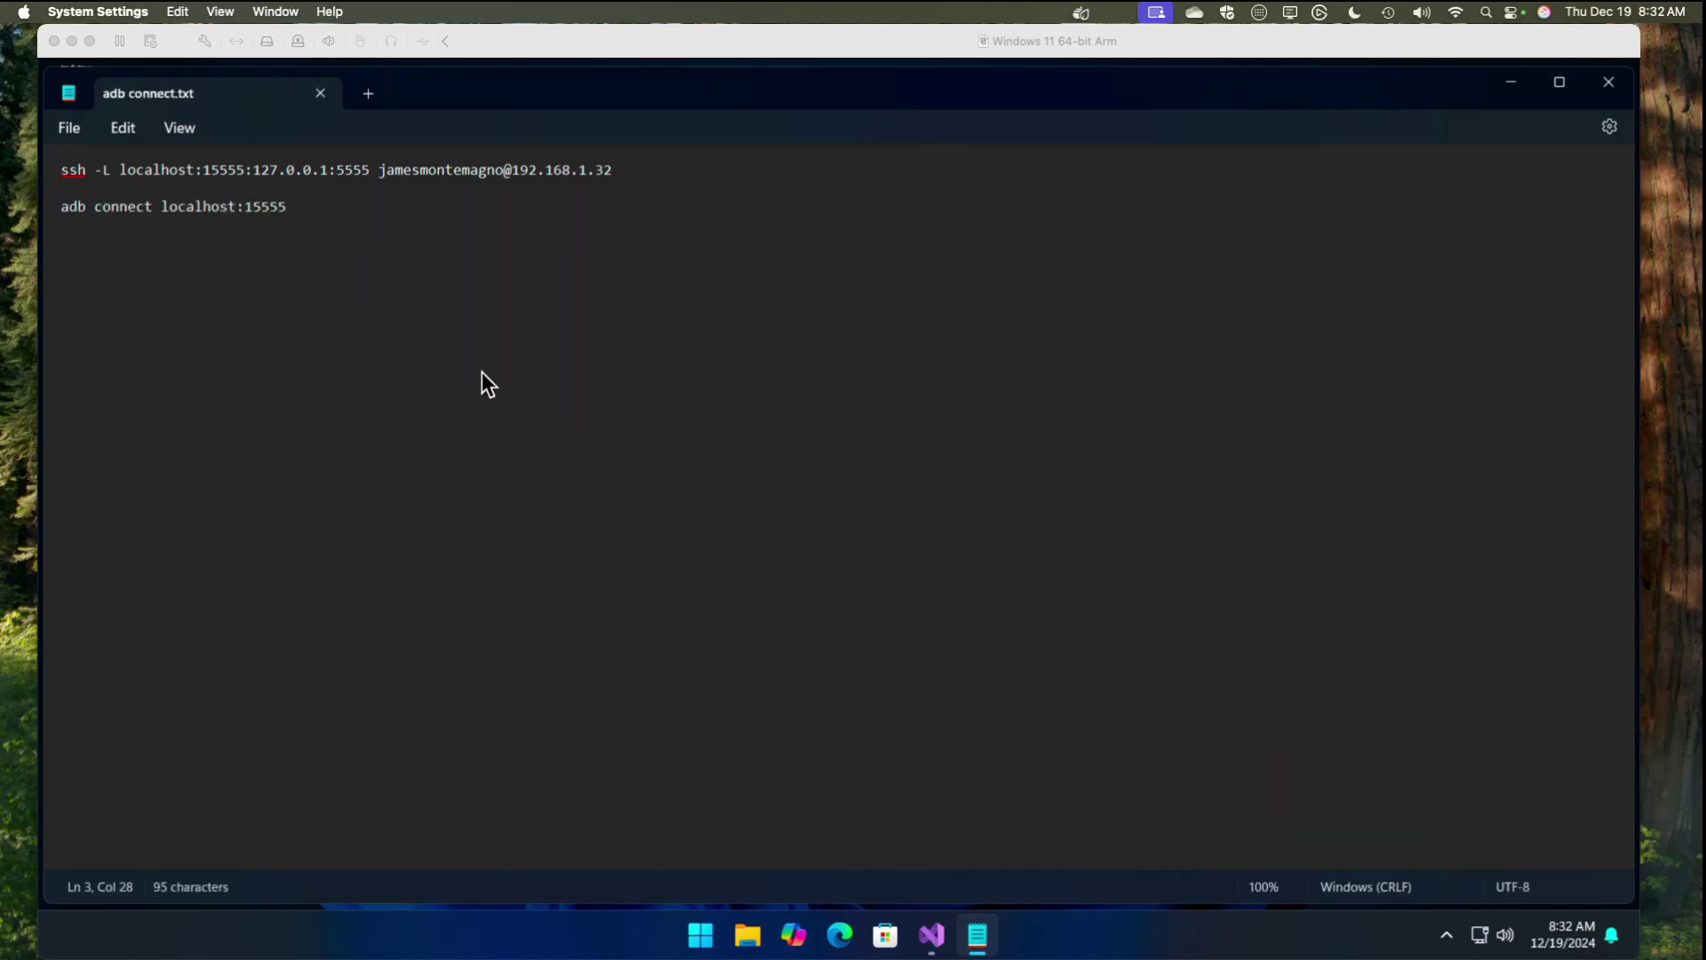
Step: Open an Android adb command prompt and copy the ssh -L tunnel command from the notes
click(931, 939)
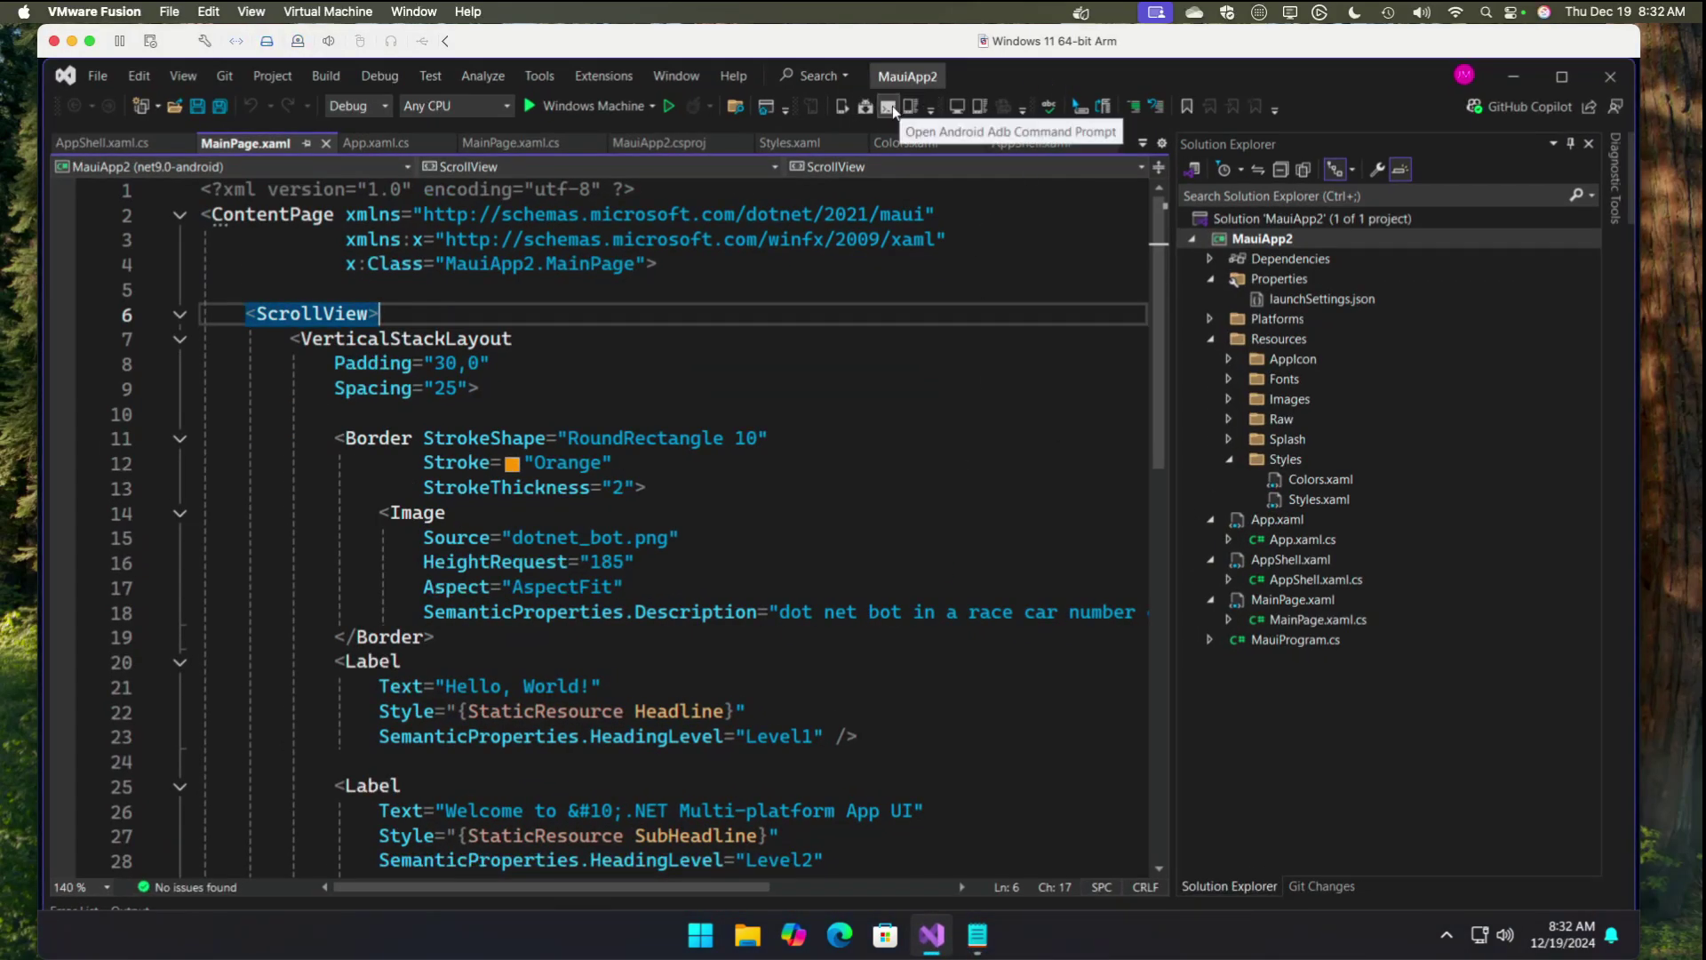
click(892, 106)
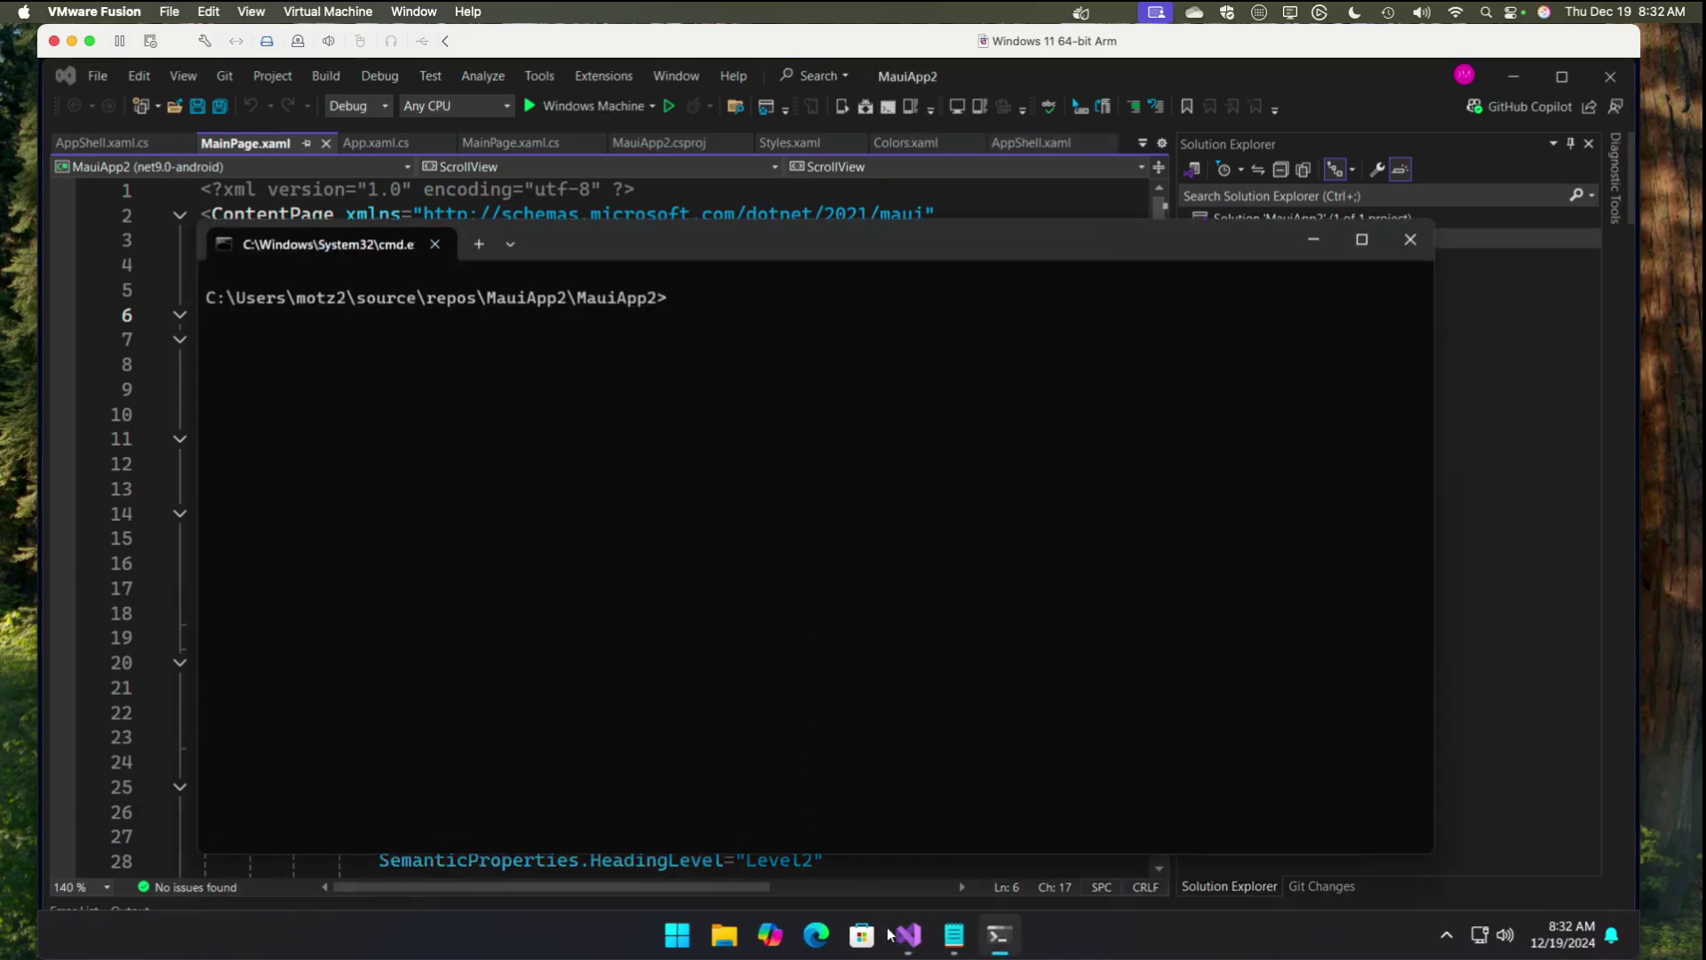
click(953, 933)
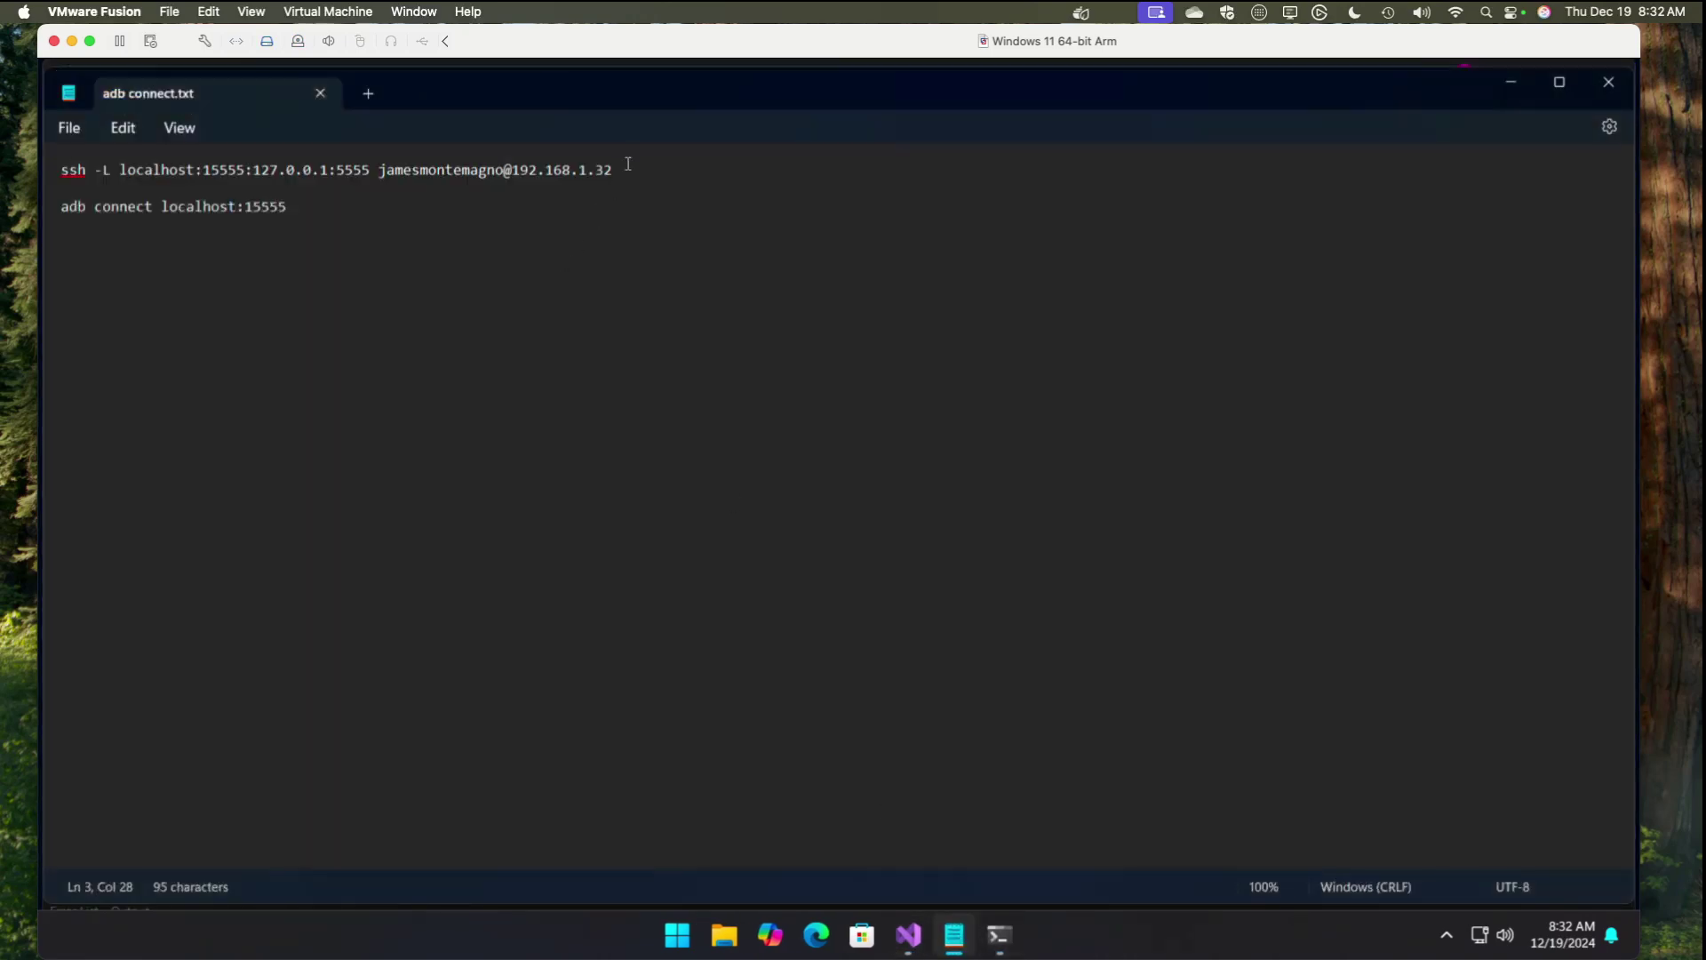
drag(631, 170, 39, 169)
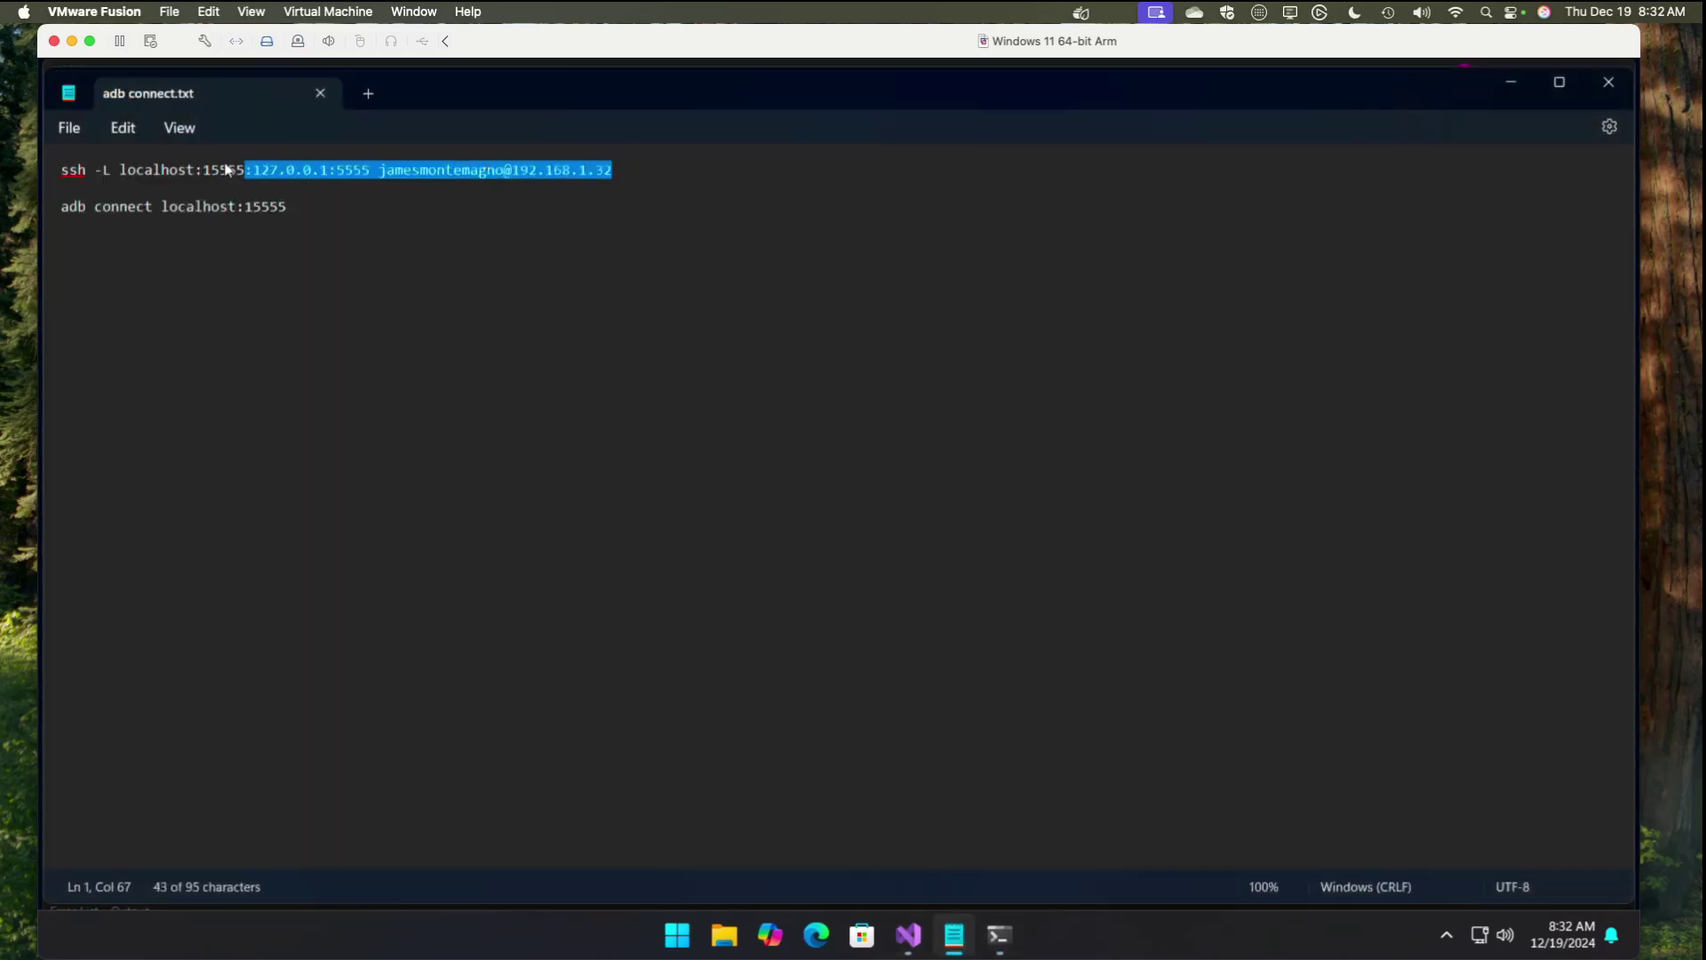
right_click(107, 173)
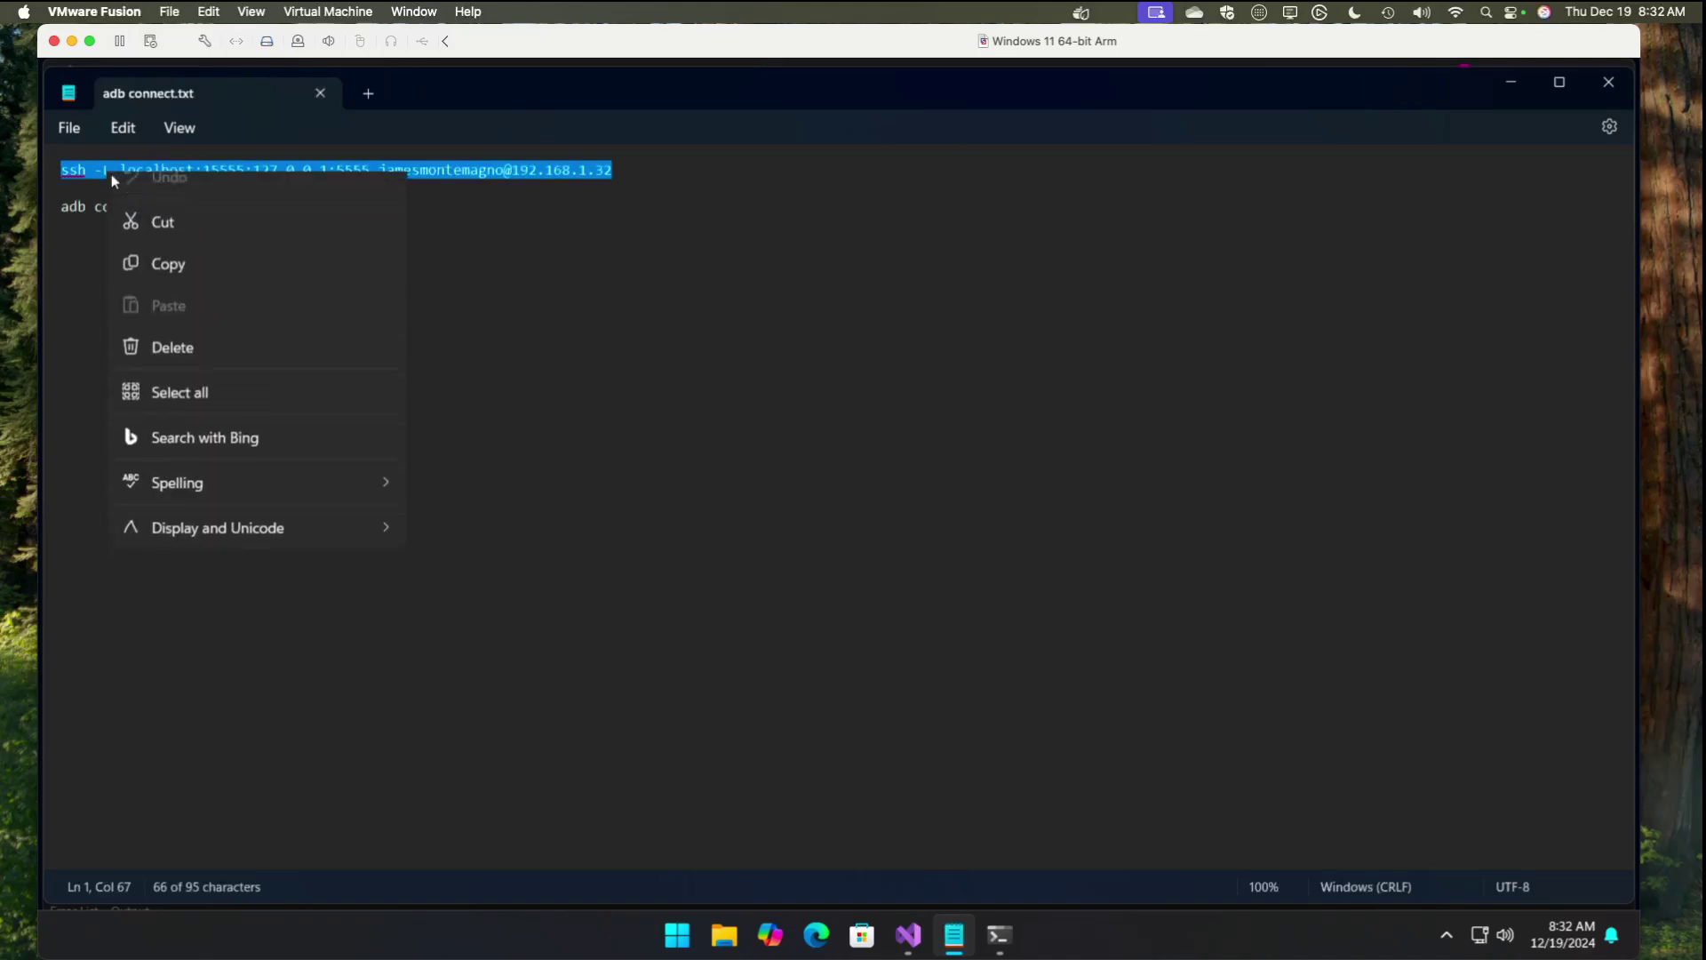
click(188, 283)
click(170, 172)
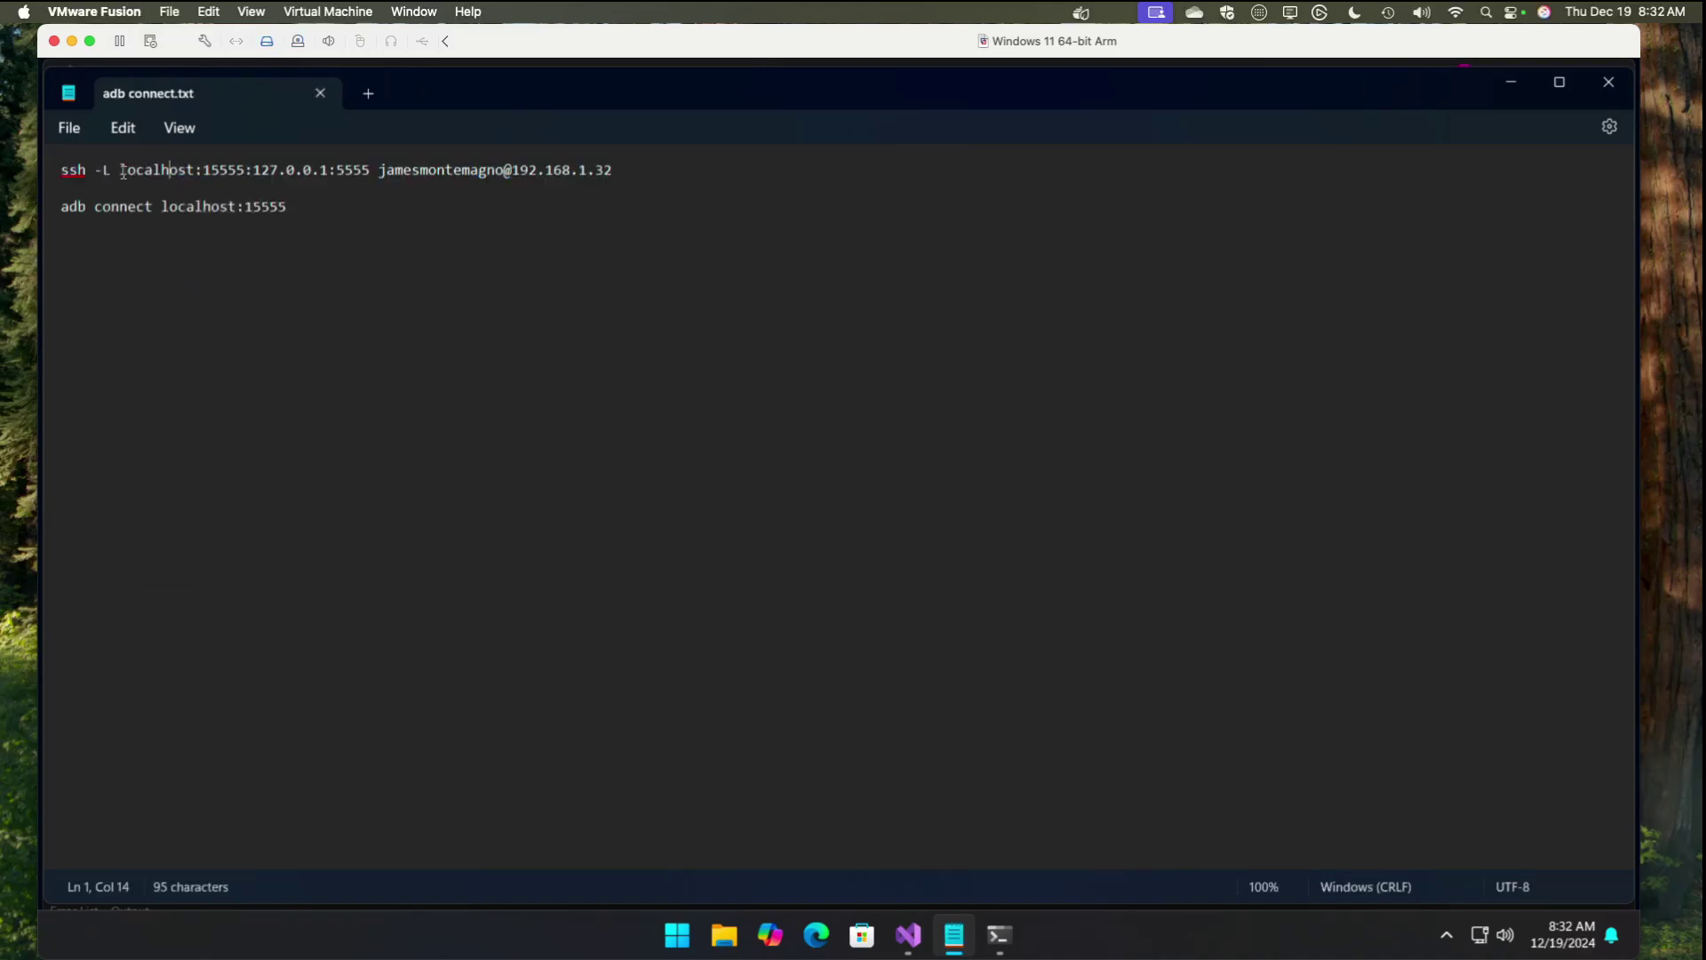
drag(119, 170, 240, 171)
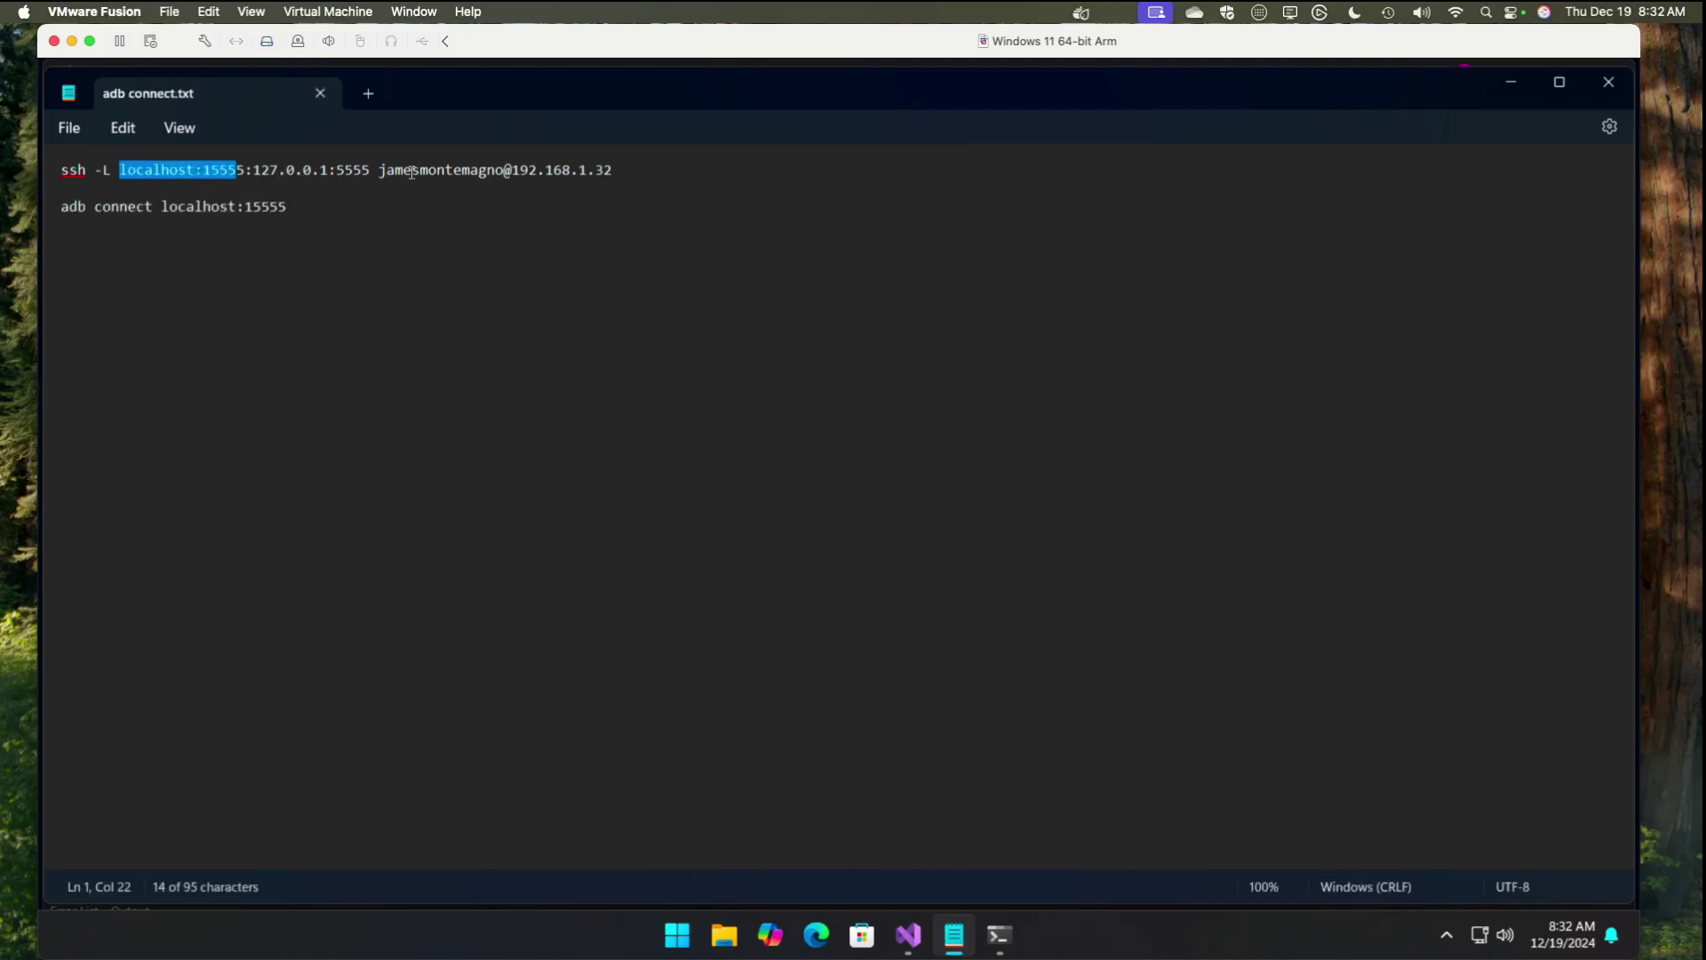
Step: Run the ssh tunnel command forwarding localhost:15555 and log into the Mac with the password
click(998, 932)
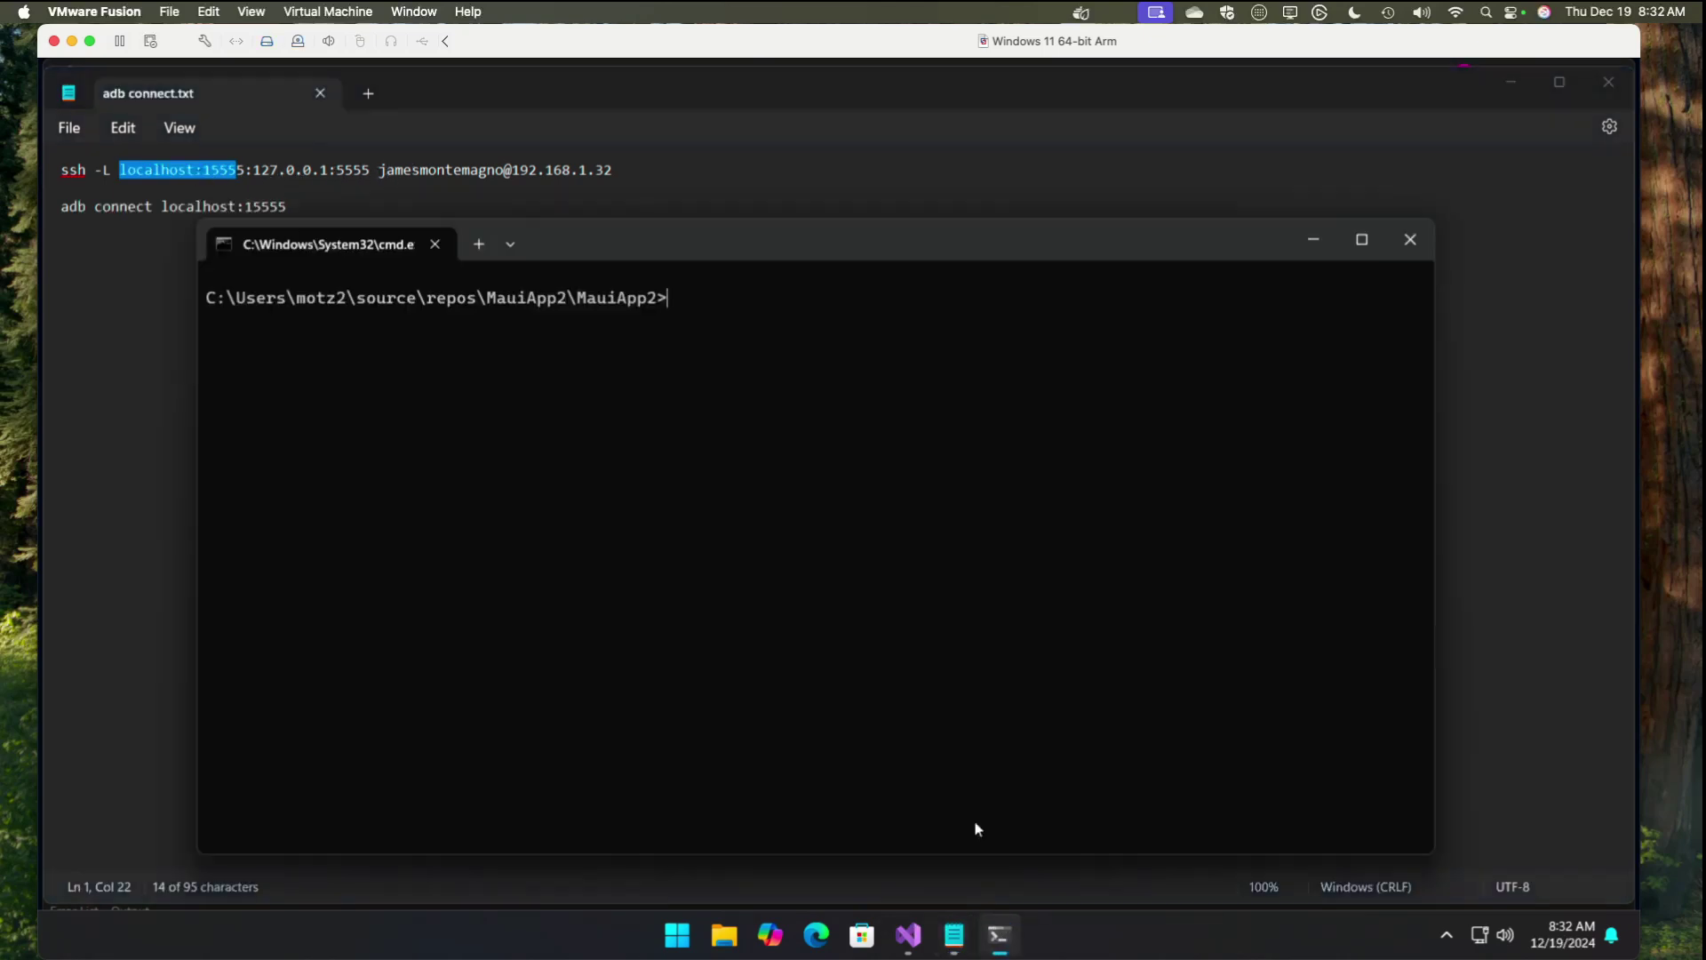
key(ctrl+v)
key(Return)
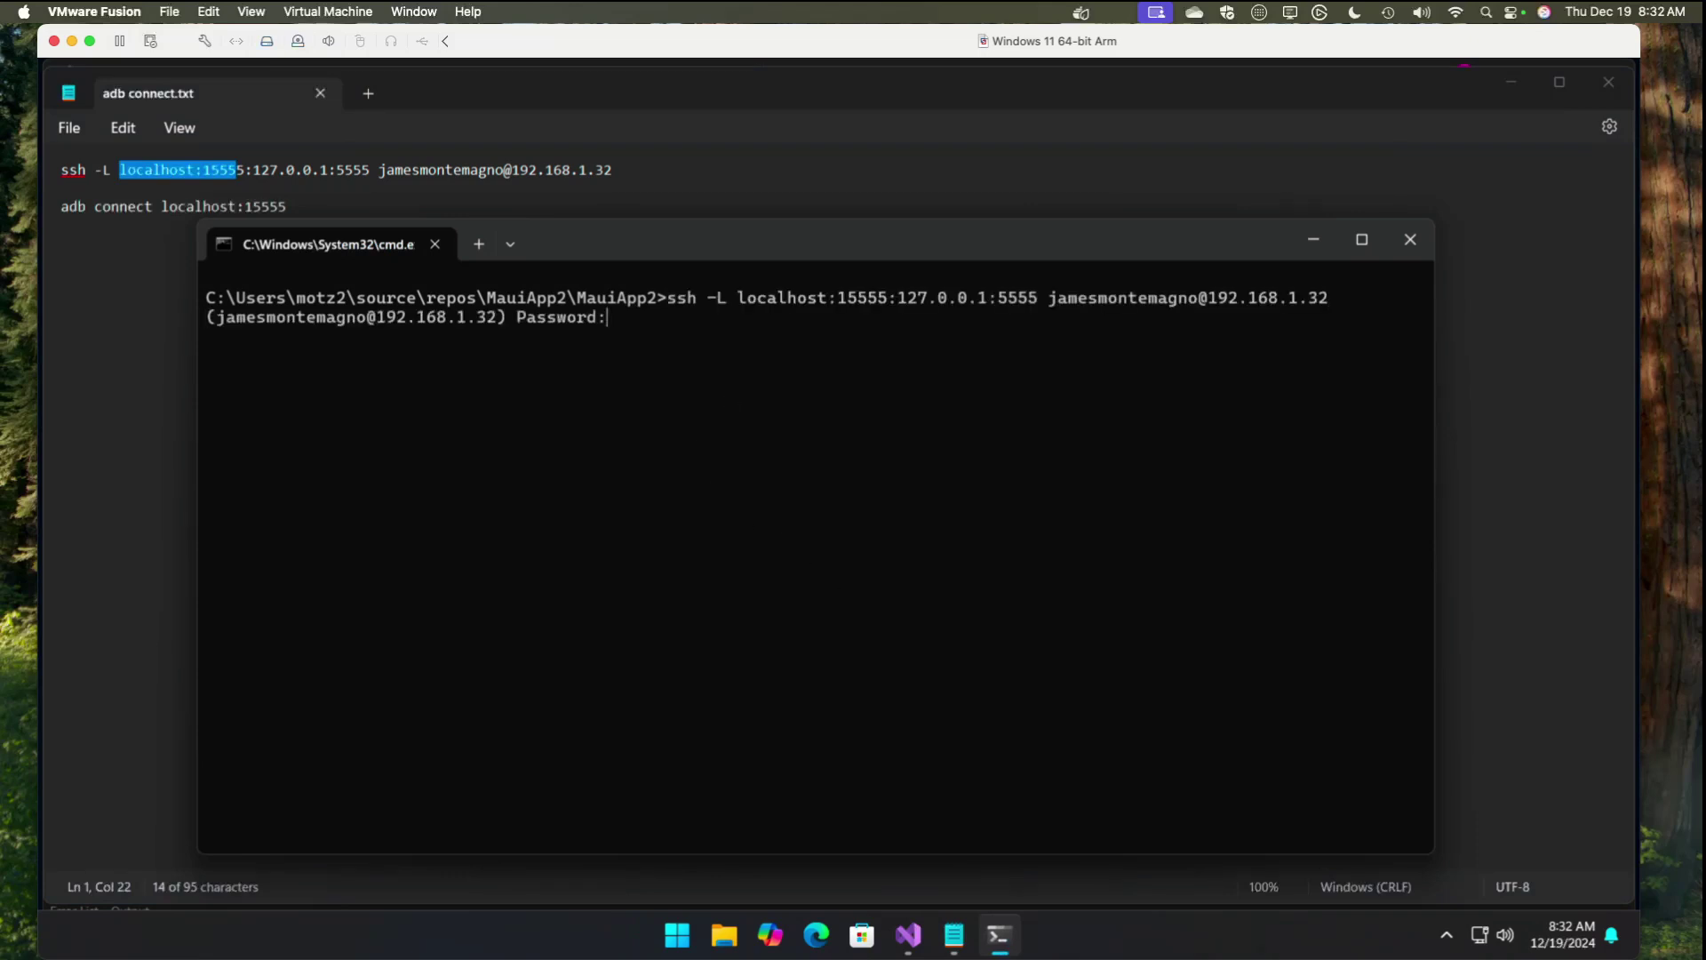
key(Return)
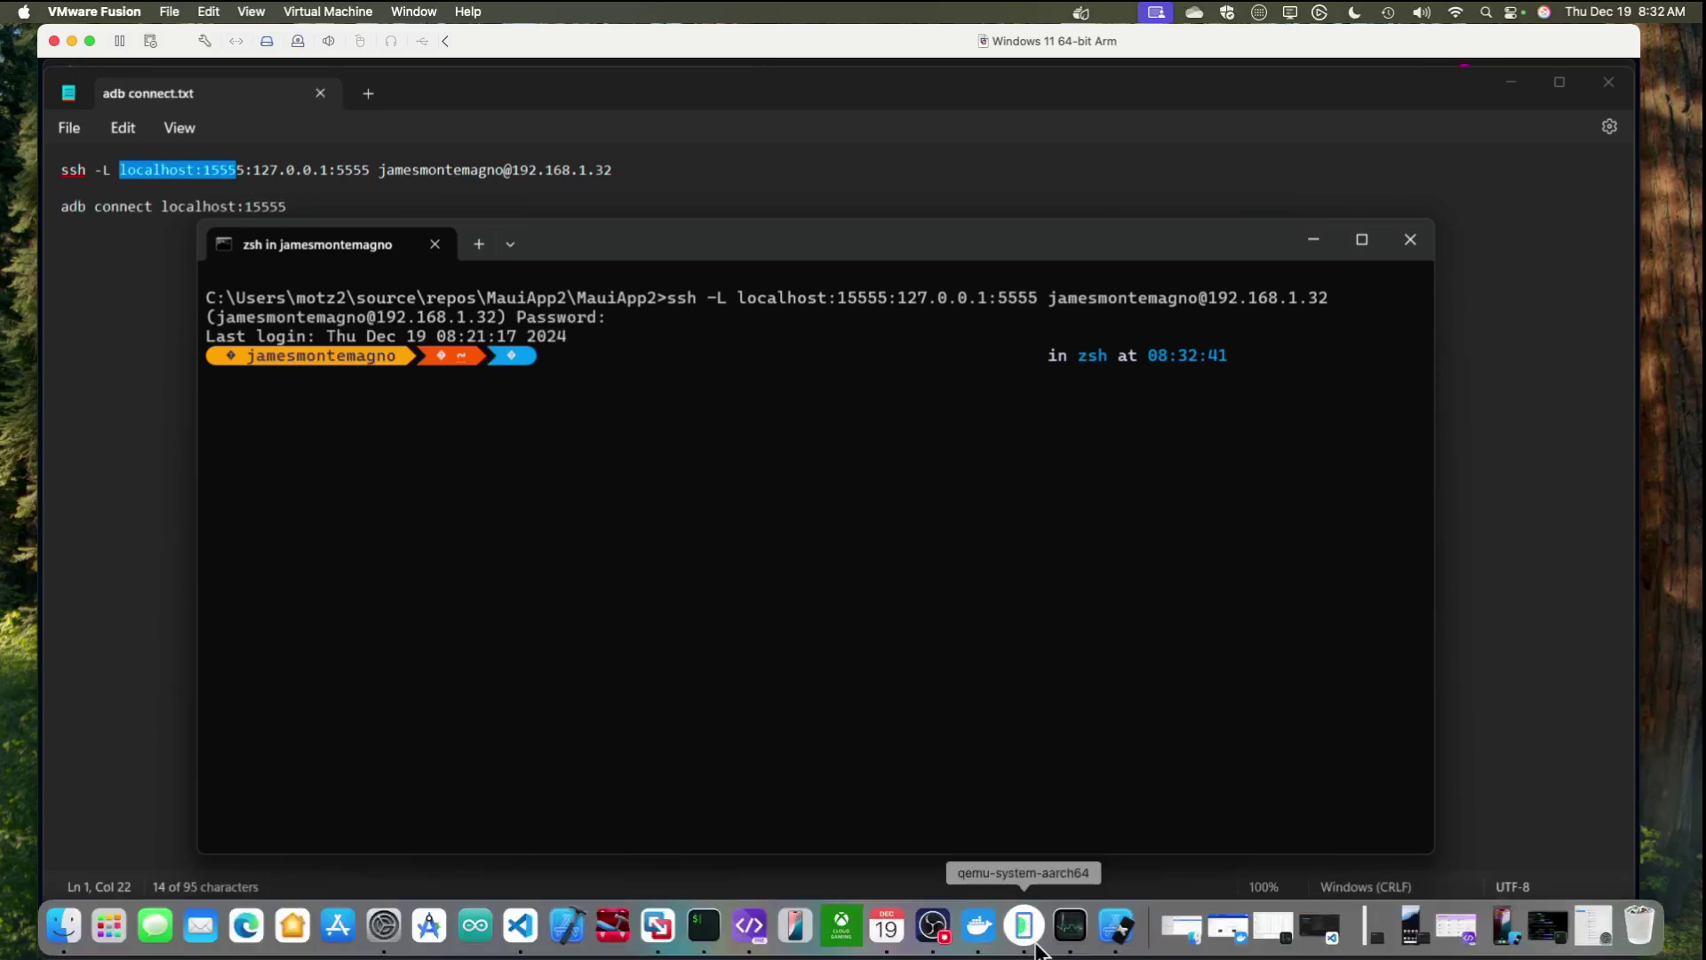
click(1026, 927)
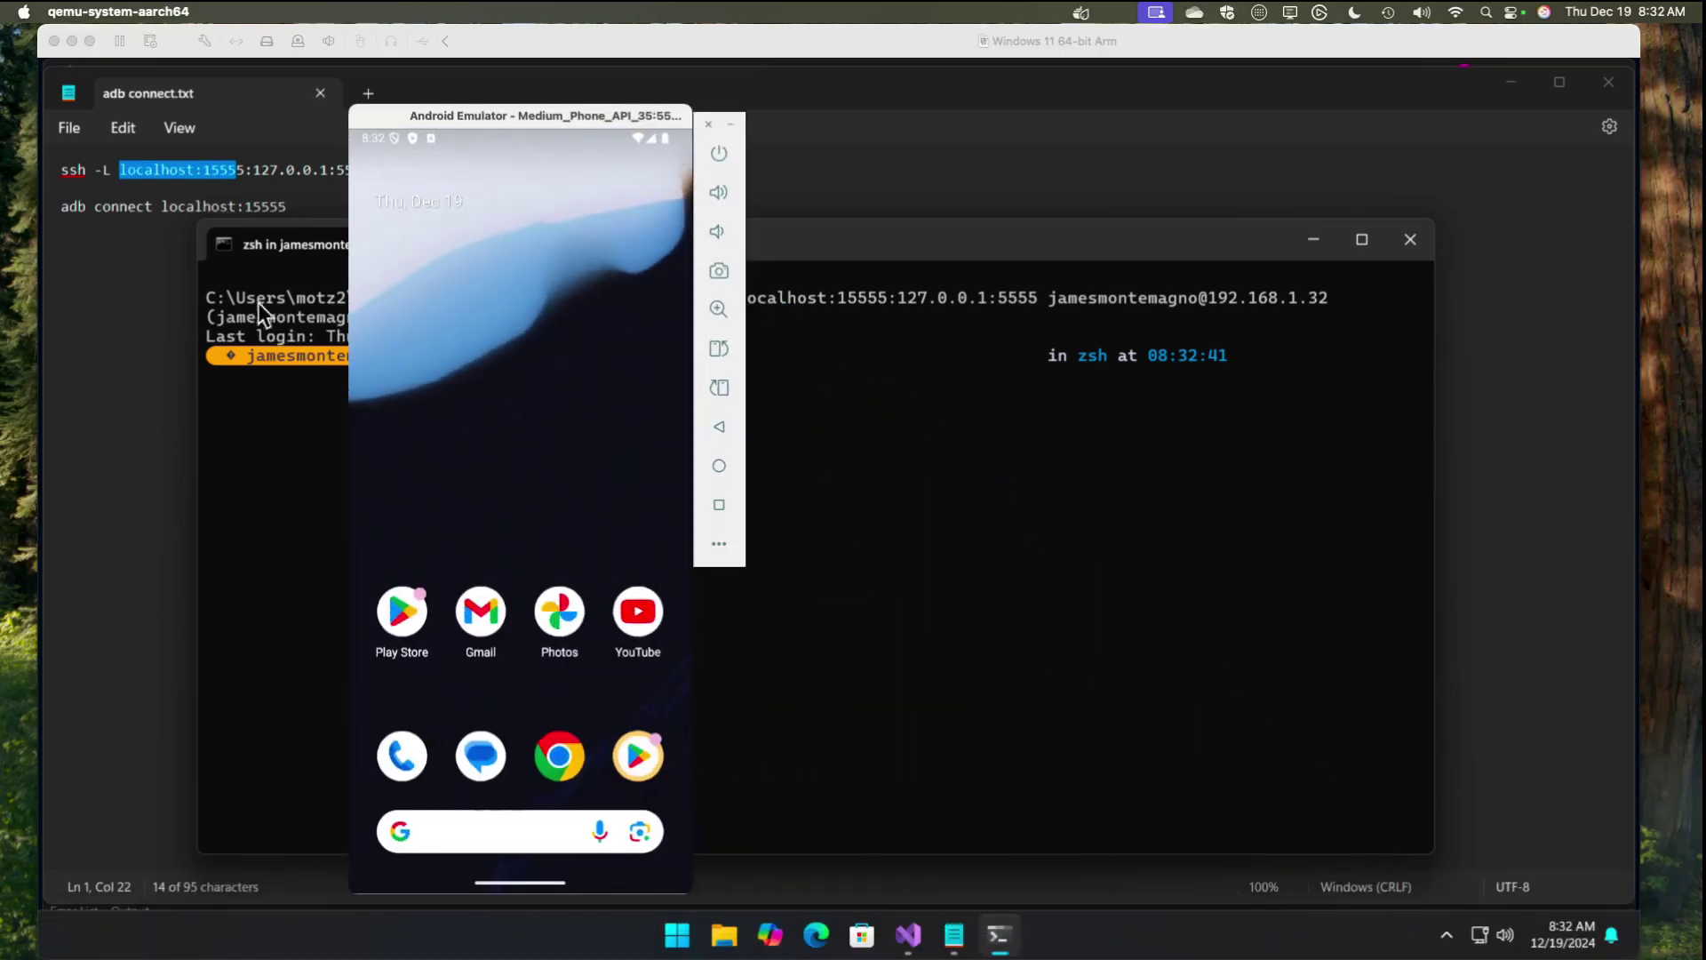
Step: Copy the adb connect command line from the connection notes
click(253, 307)
click(288, 207)
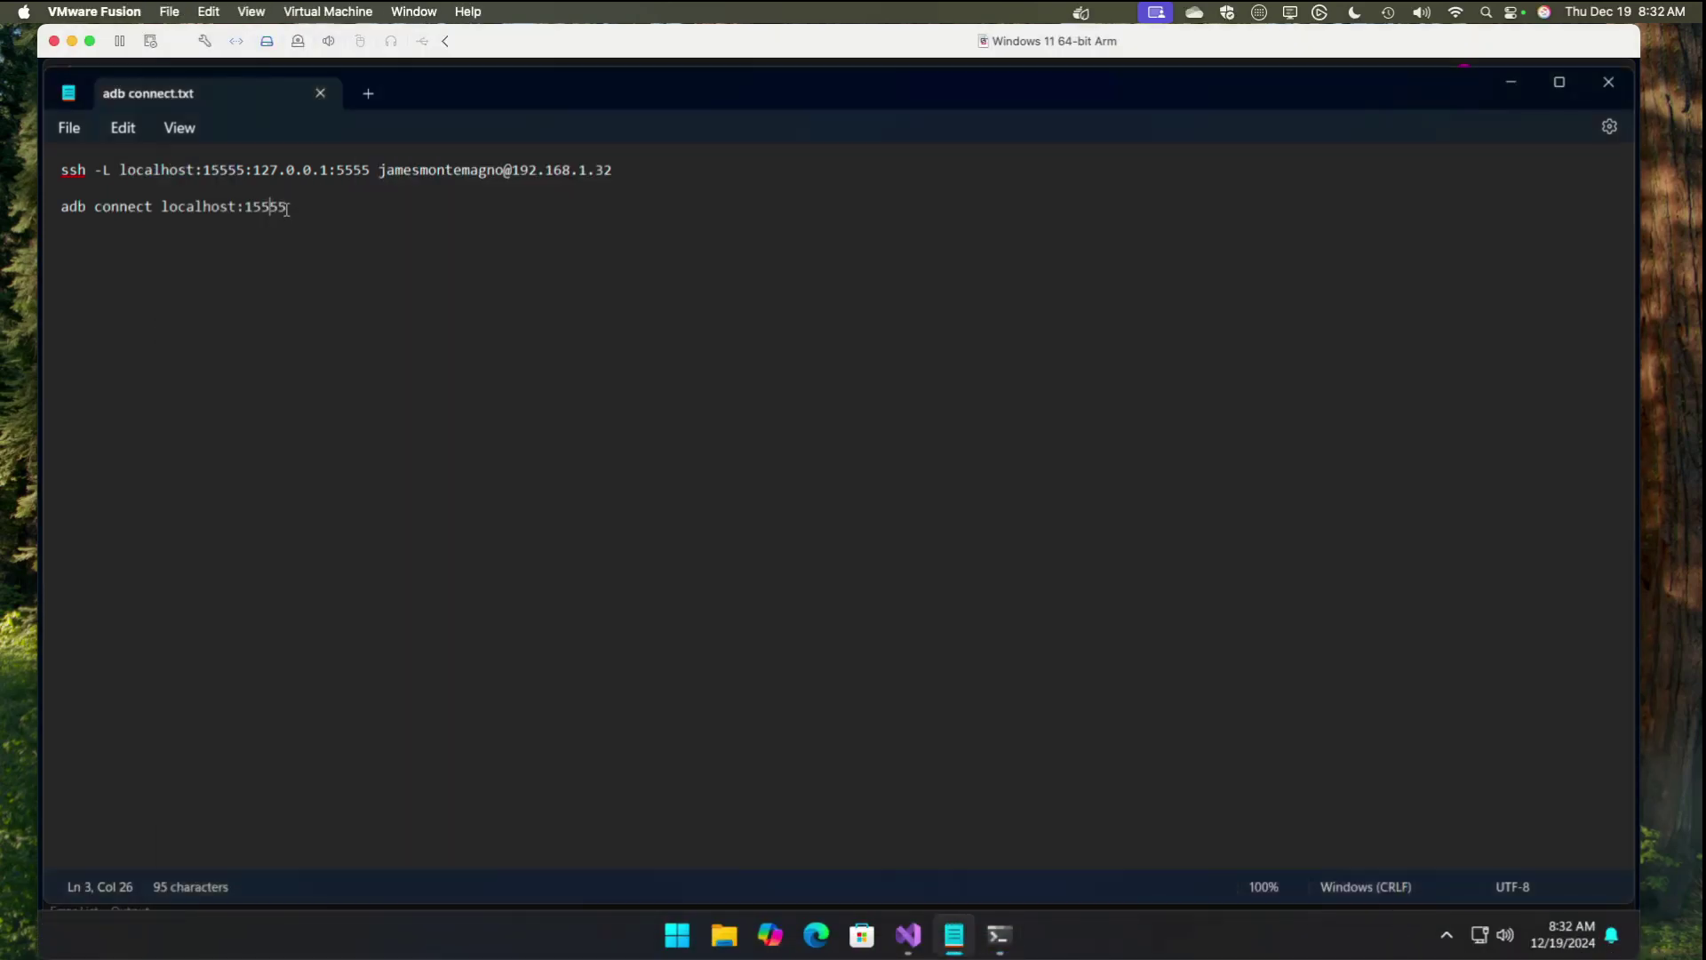
drag(288, 206, 61, 210)
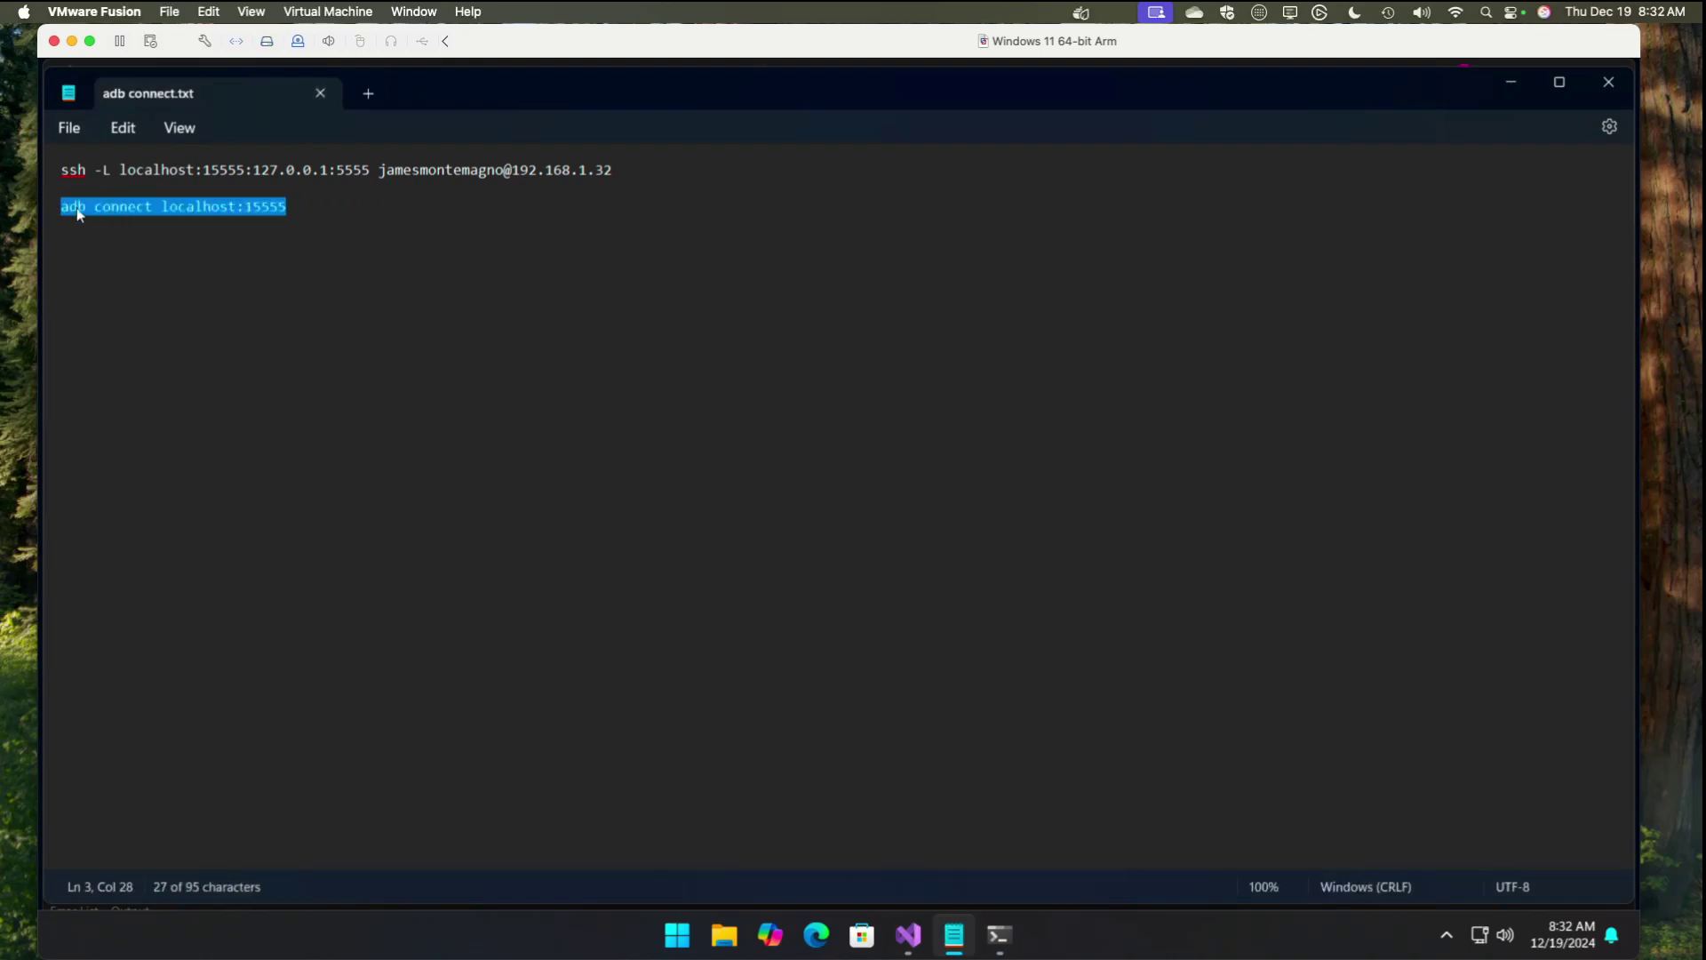
right_click(90, 207)
click(147, 317)
Step: Run adb connect localhost:15555 and target the Google sdk_gphone64_arm64 Android 15.0 emulator
click(907, 935)
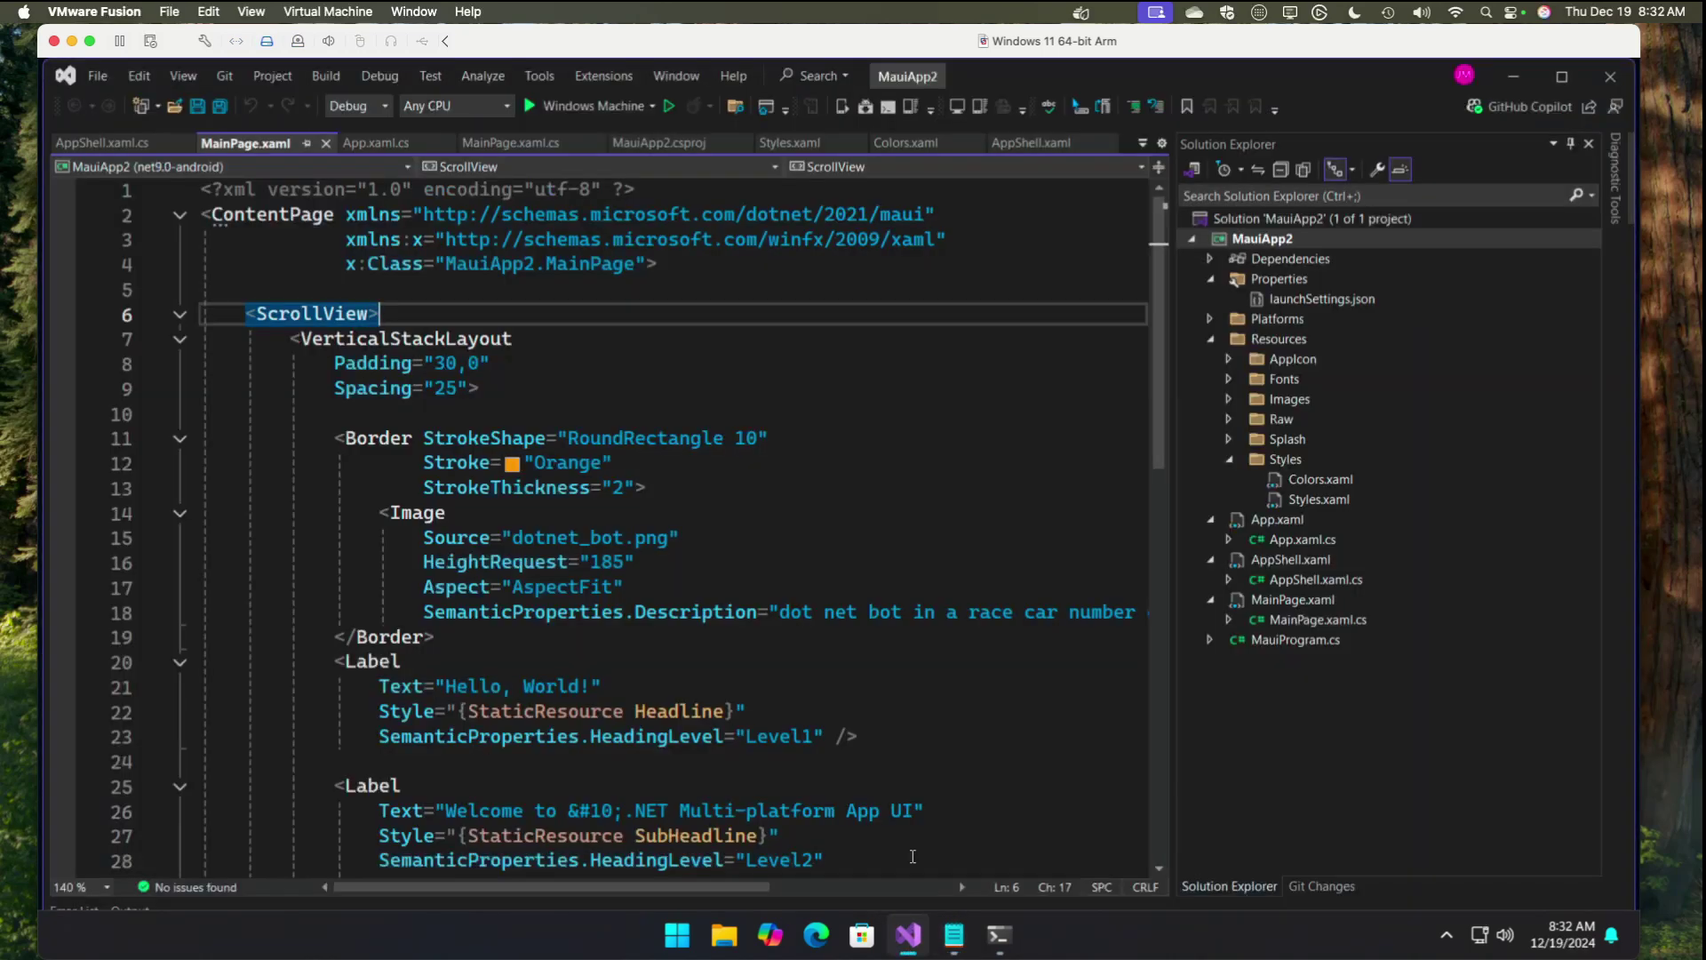
click(887, 110)
text(adb connect localhost:15555)
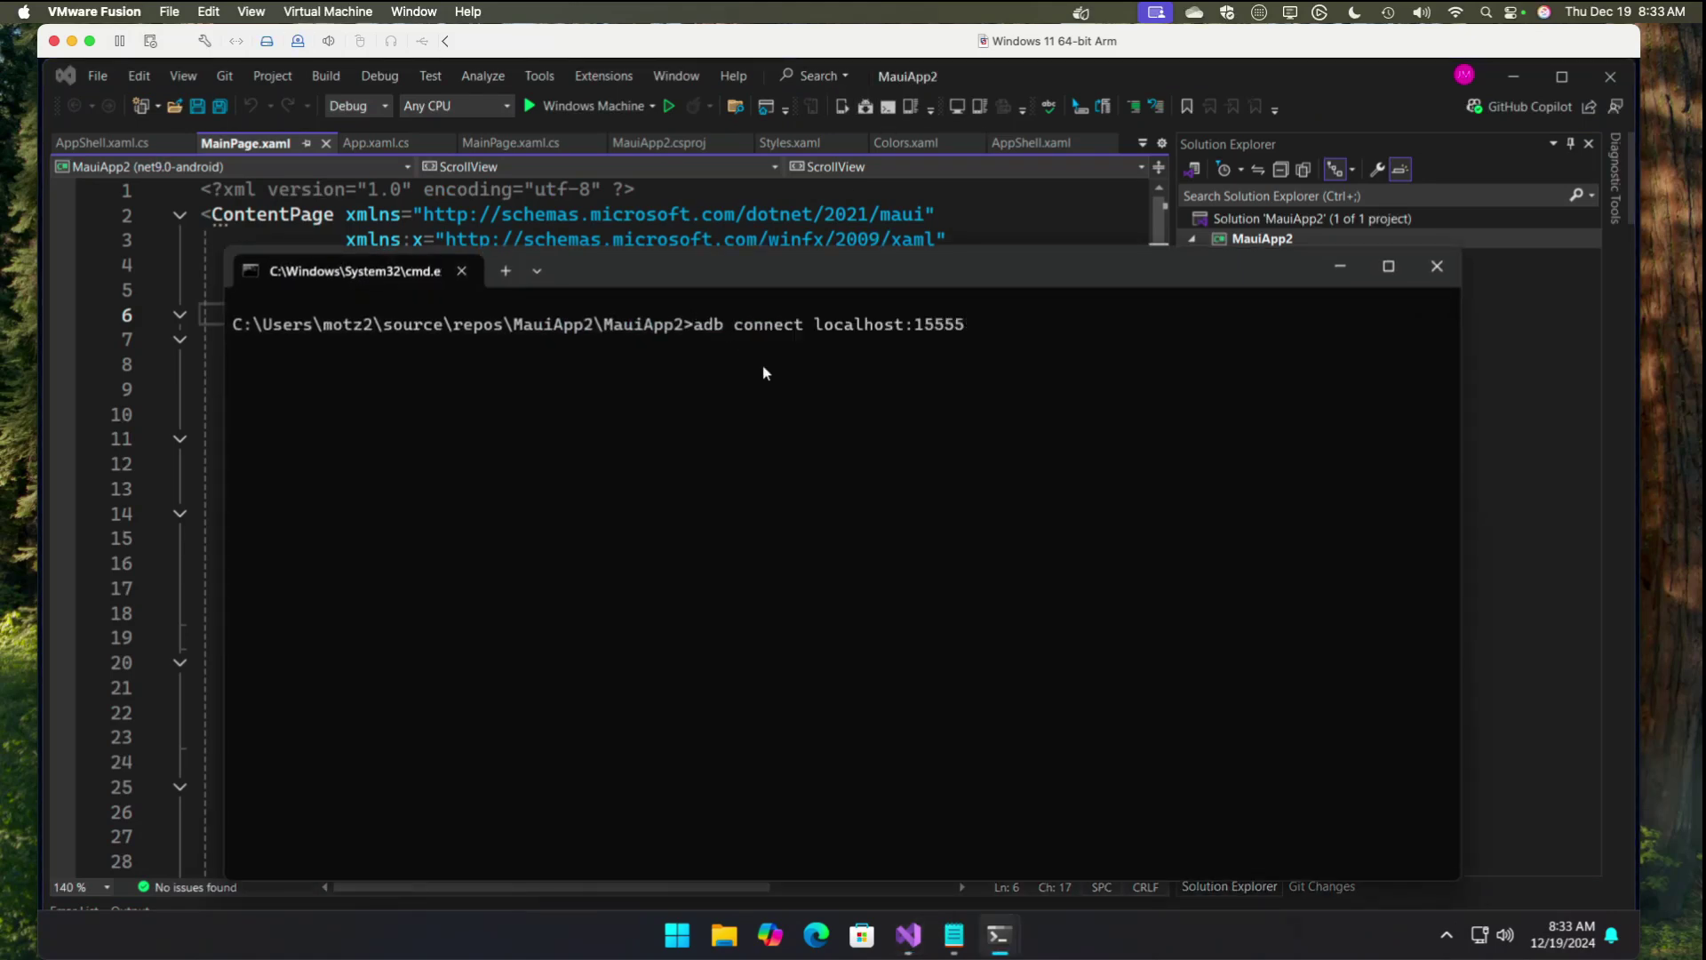
key(Return)
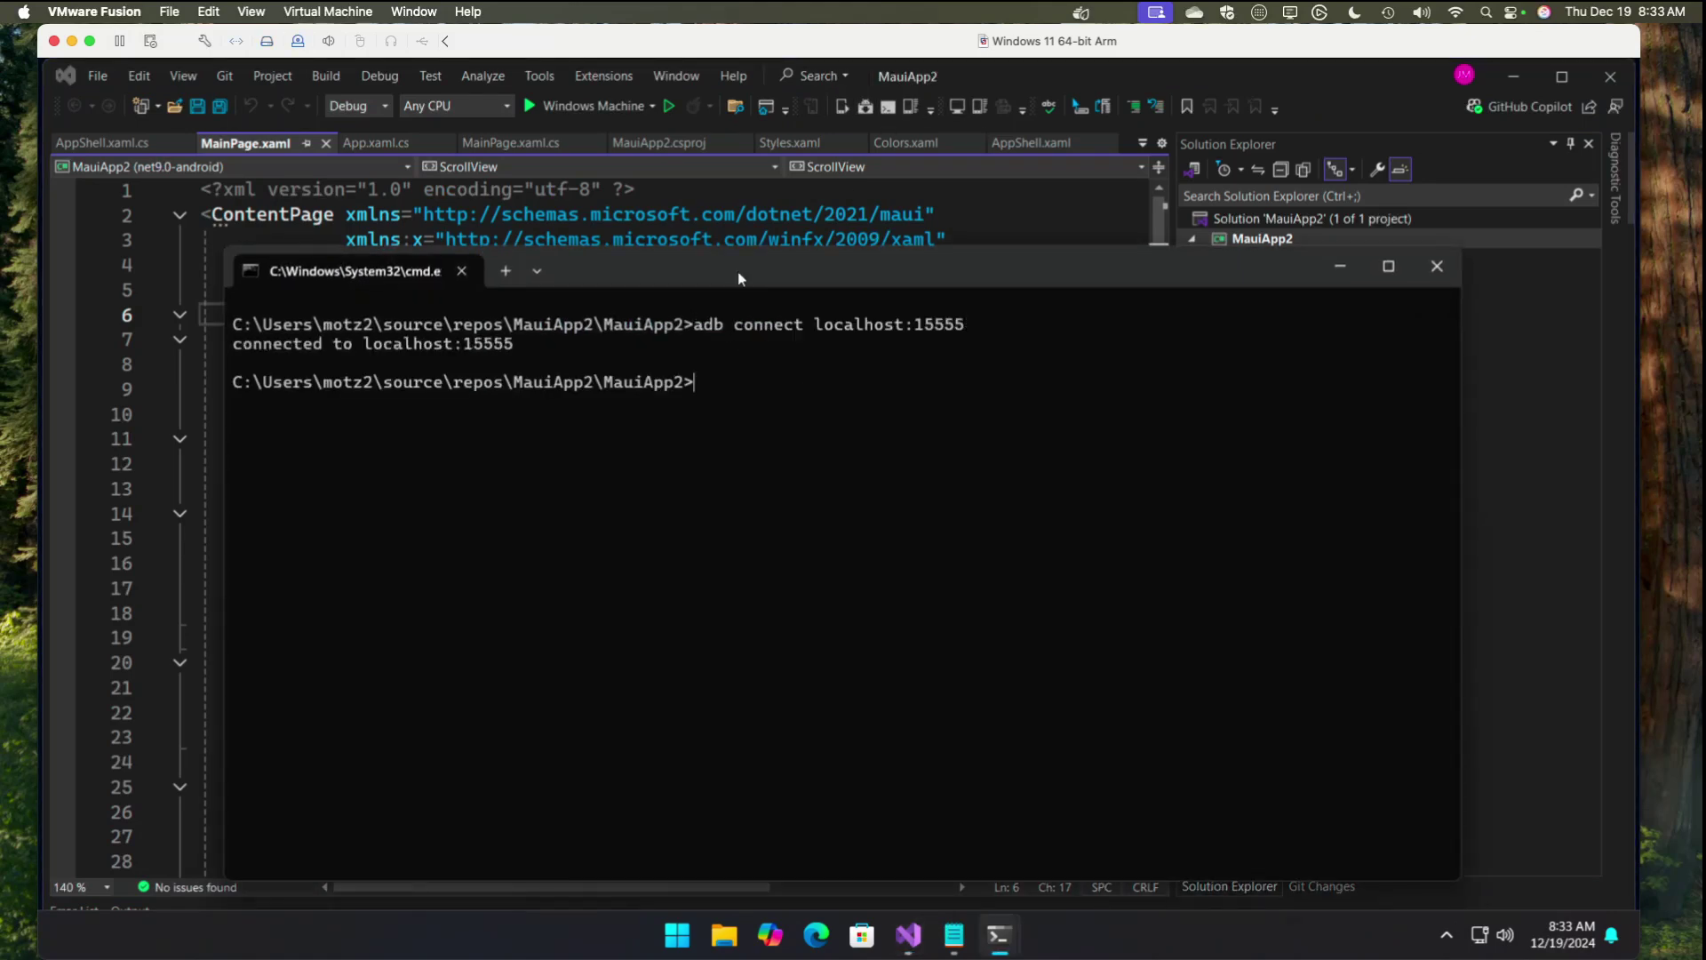
click(654, 106)
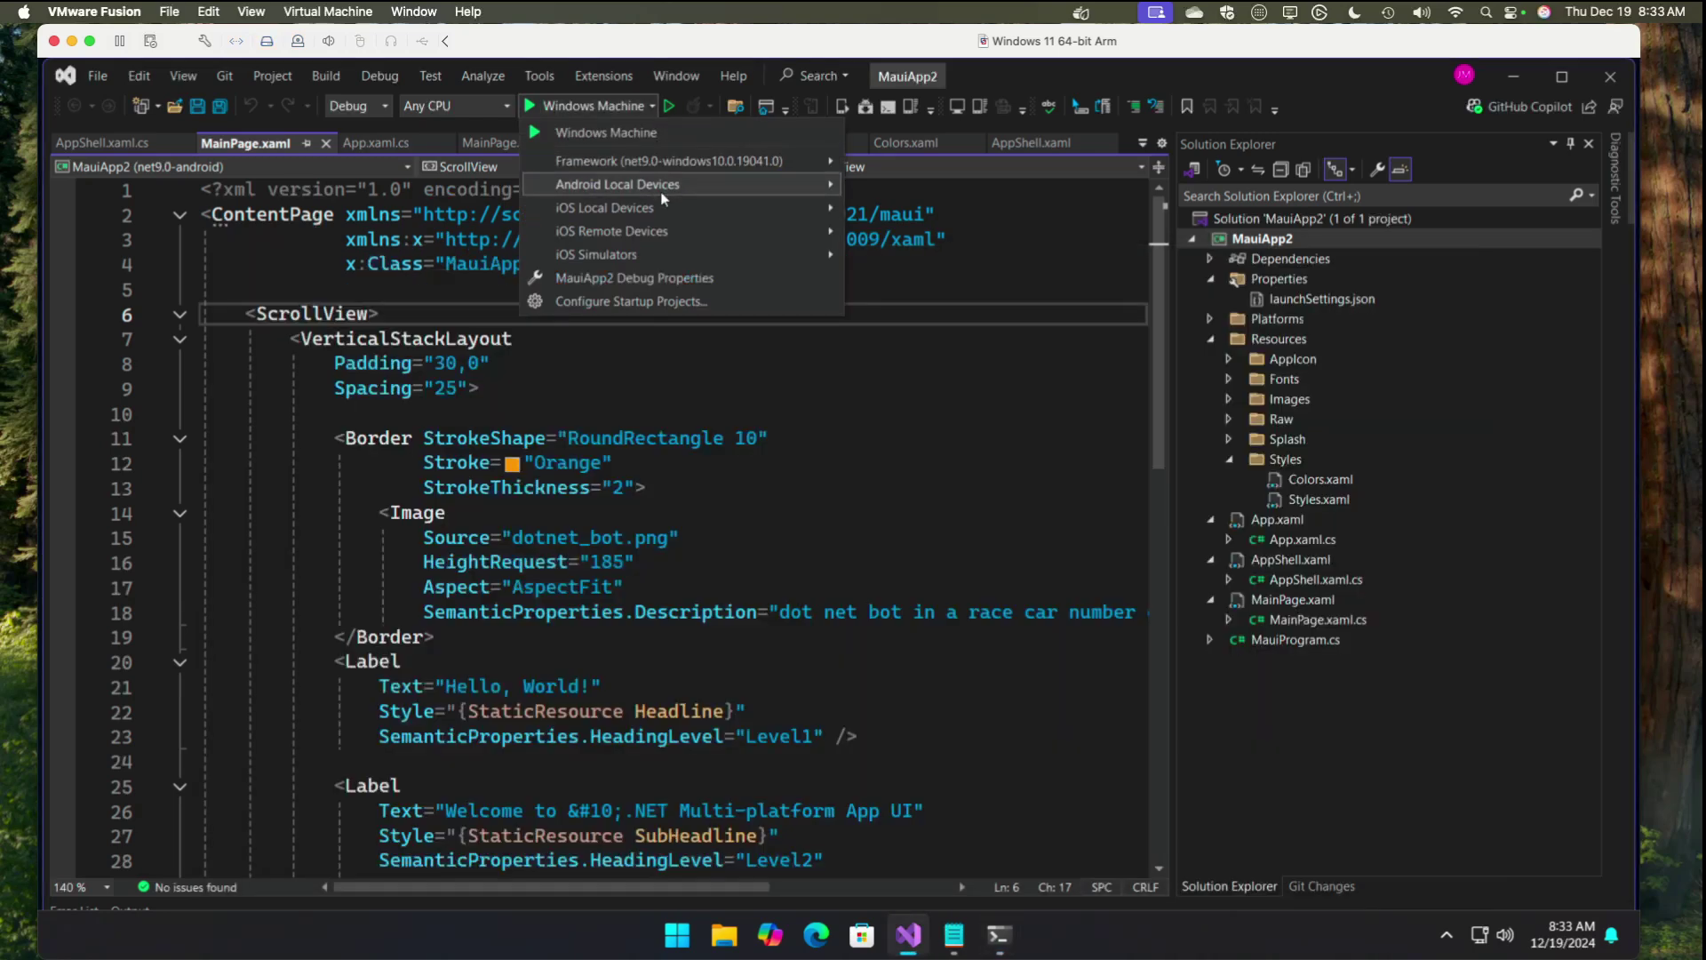
mouse_move(618, 185)
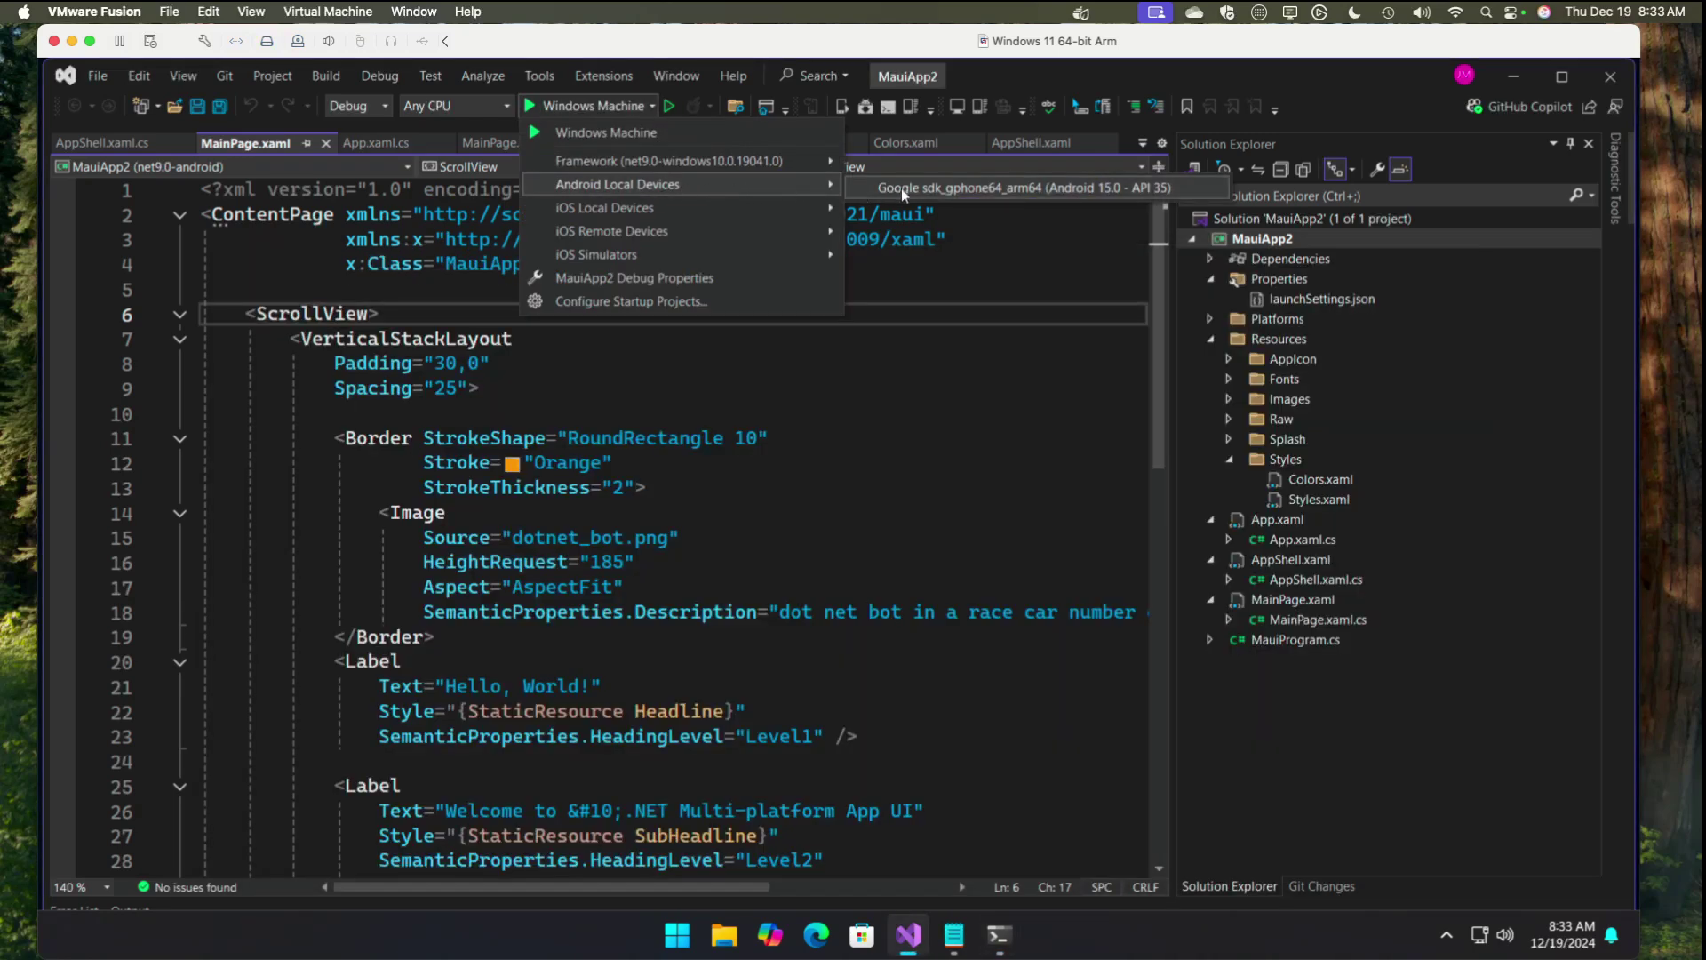
click(901, 188)
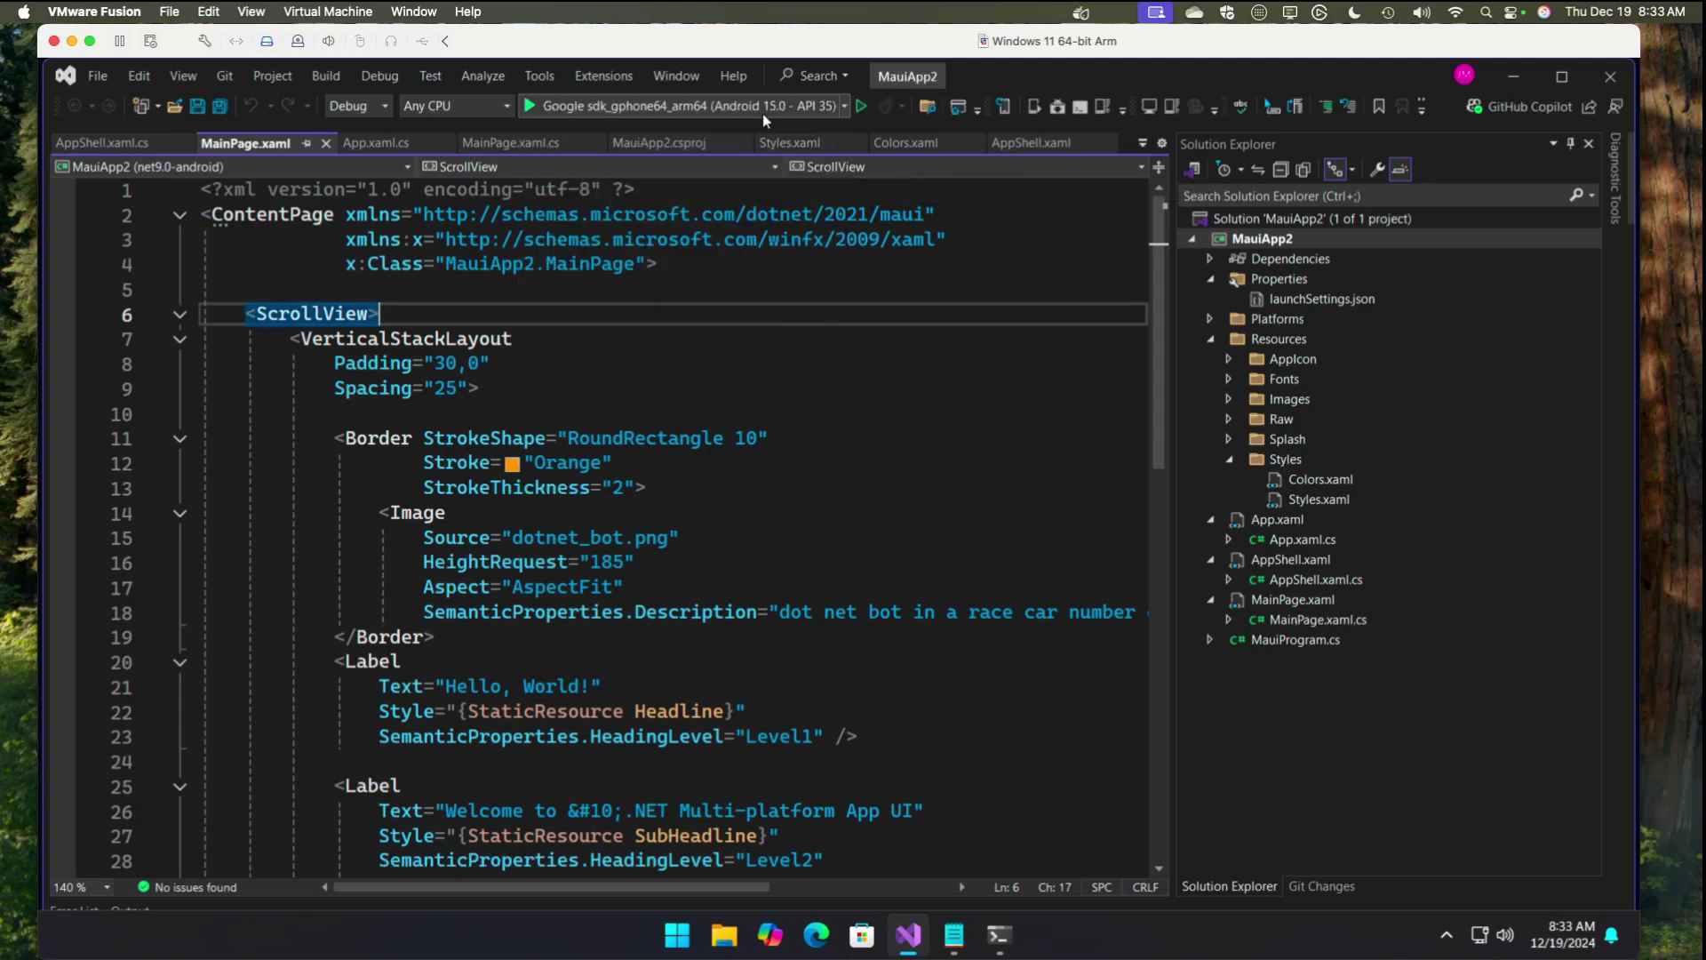
Step: Run MauiApp2 on the Android emulator, tap its button to 'Clicked 3 times', then stop debugging
click(764, 109)
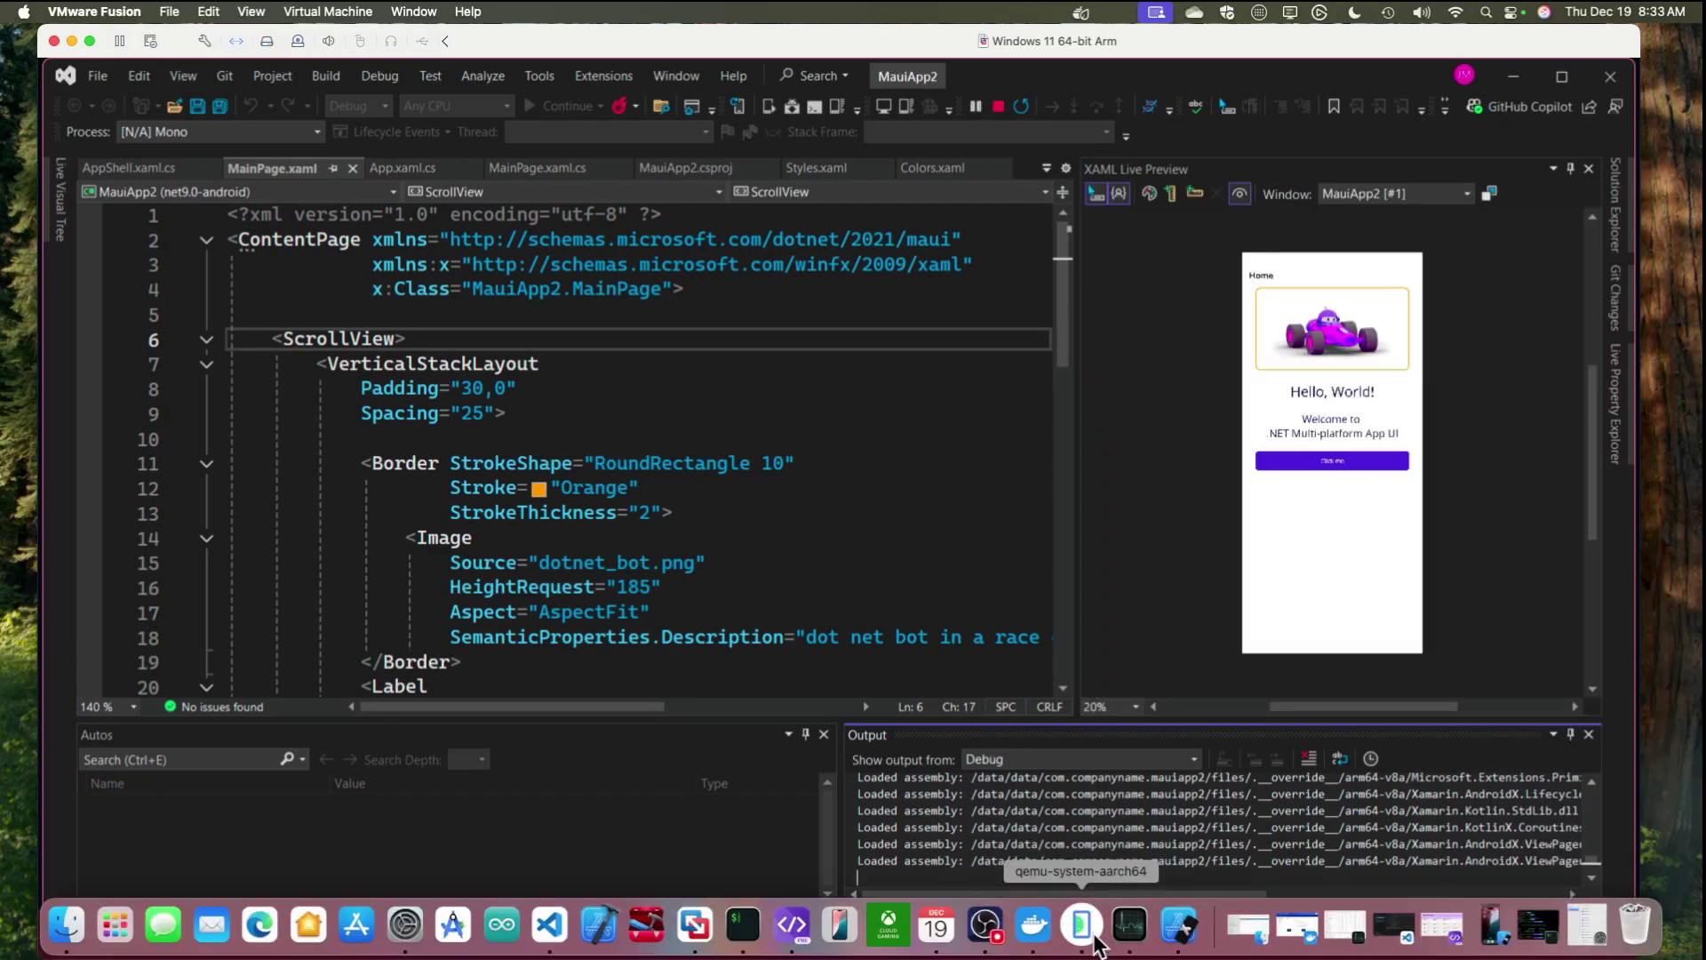
click(1103, 942)
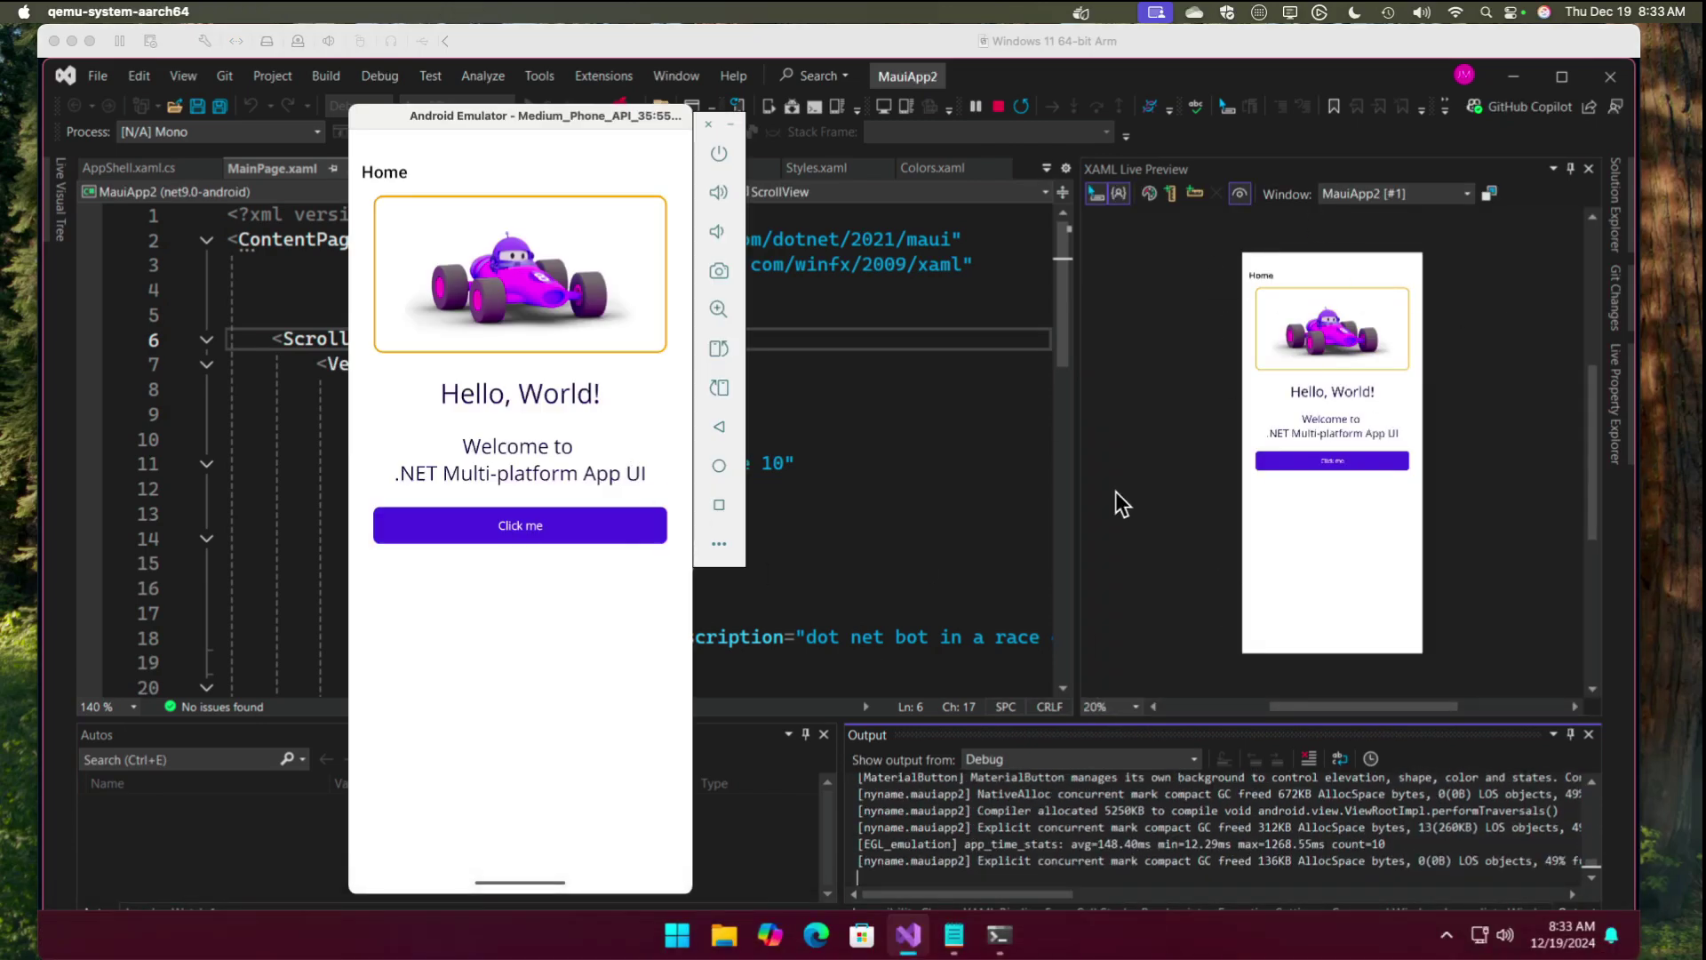
drag(488, 115, 379, 125)
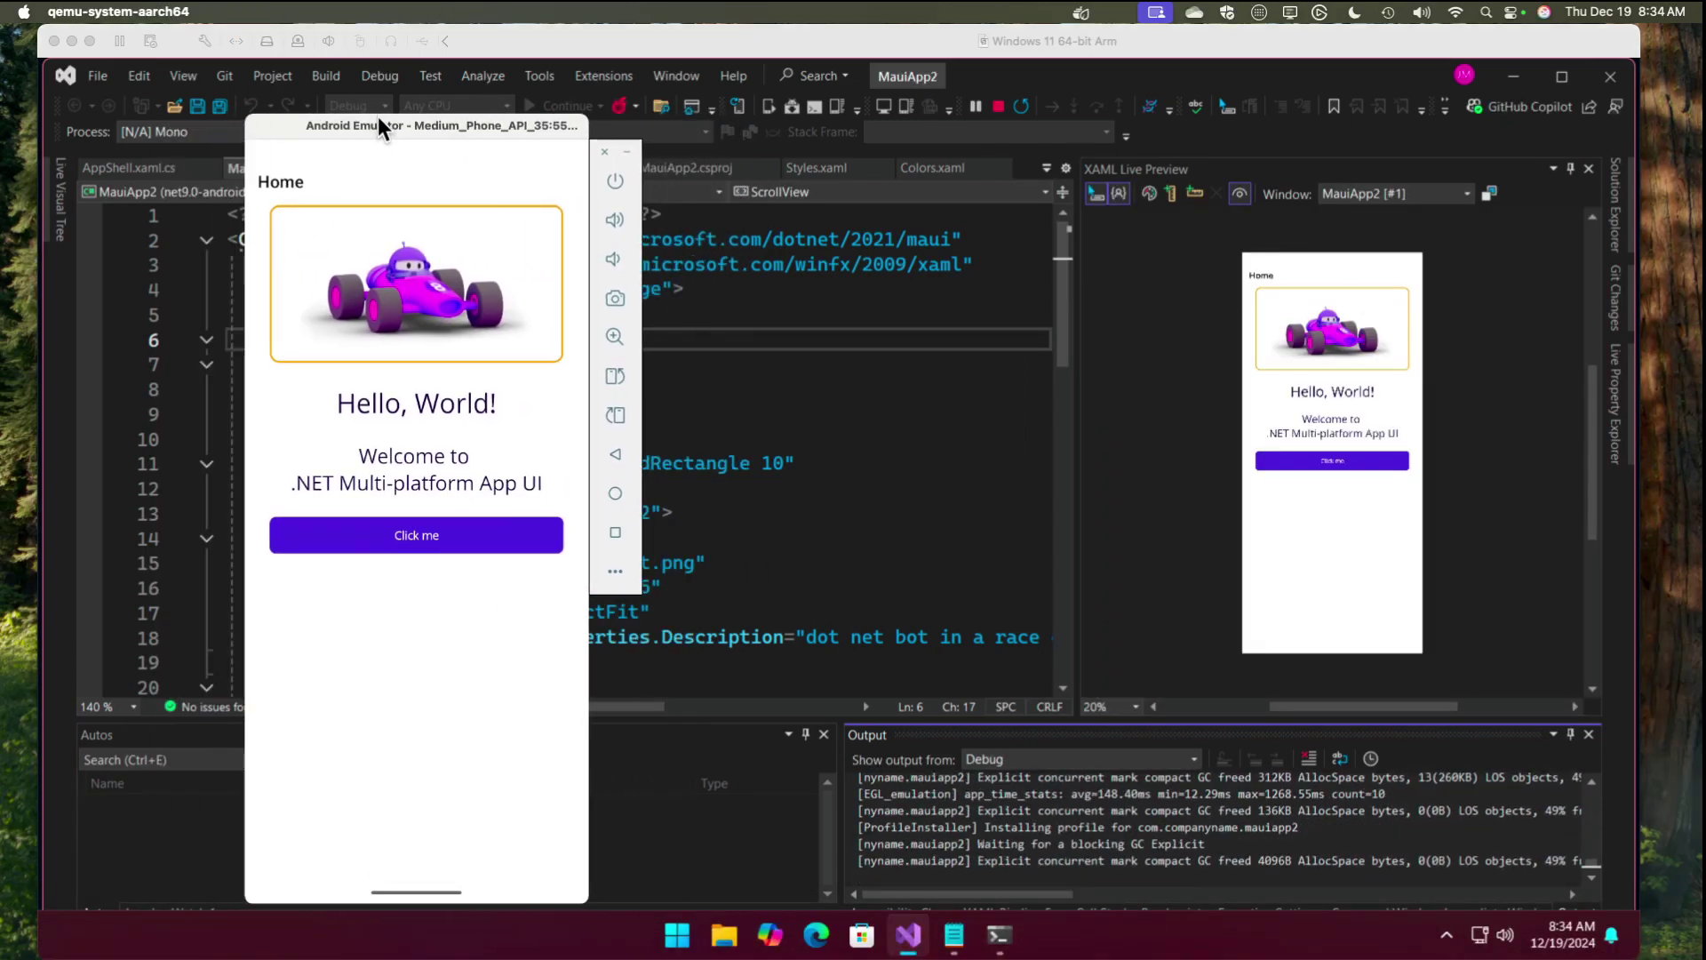
click(431, 532)
click(432, 532)
click(432, 531)
click(480, 532)
click(840, 507)
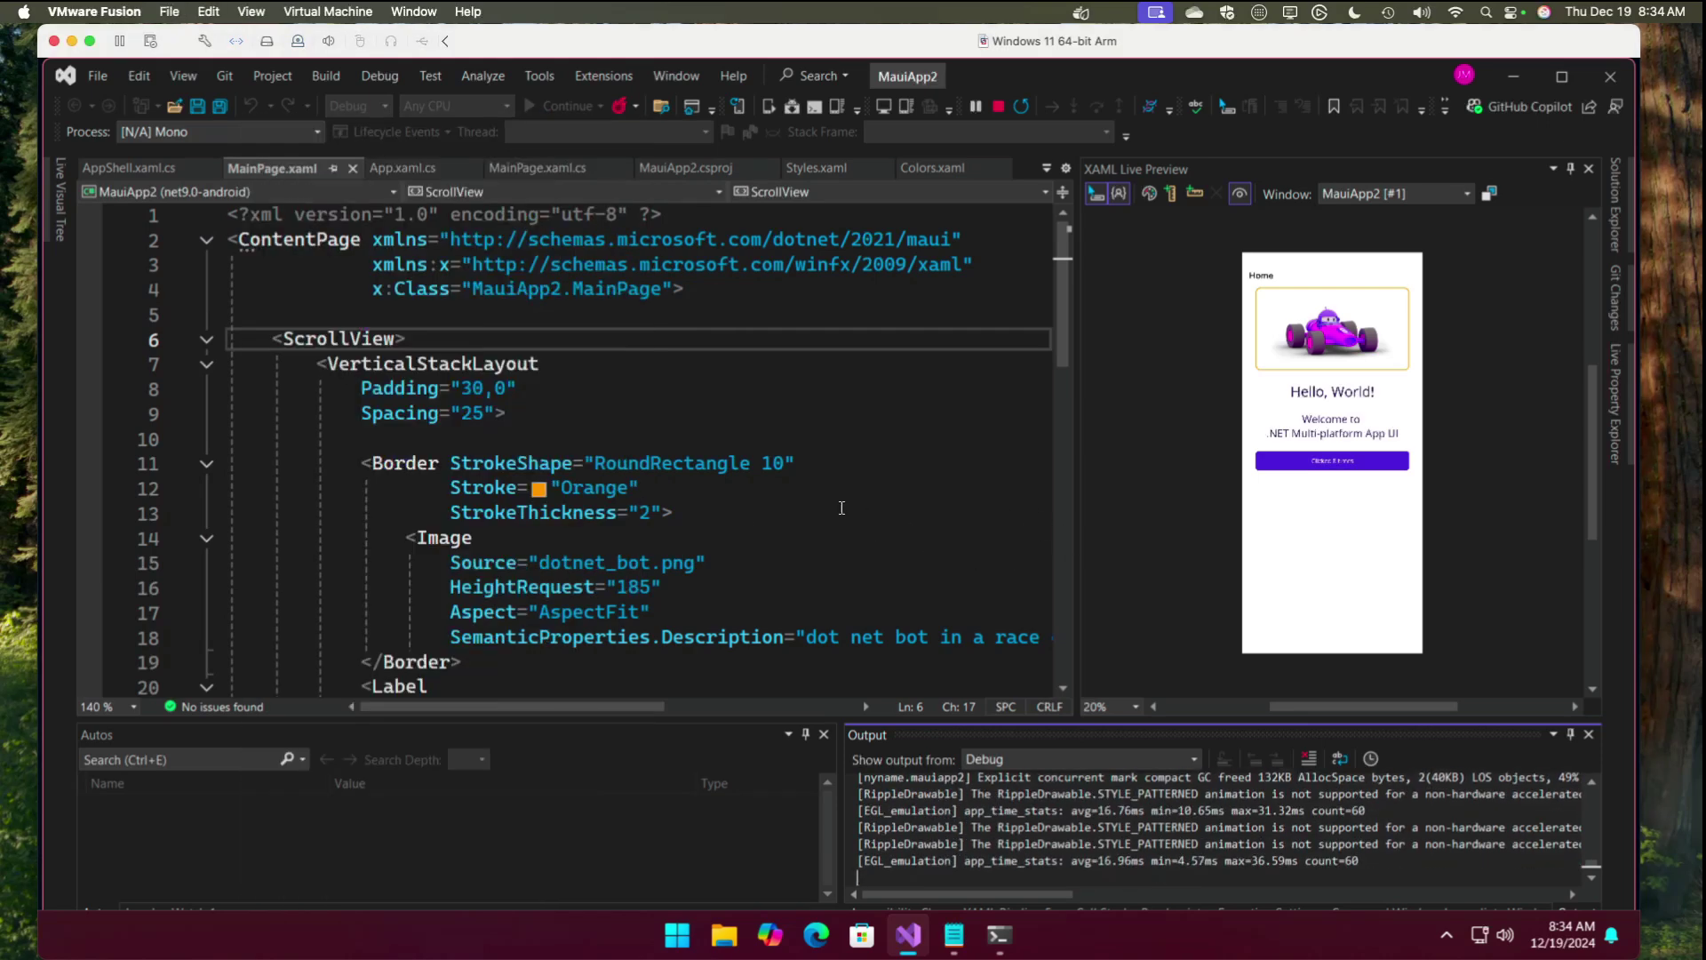
click(997, 106)
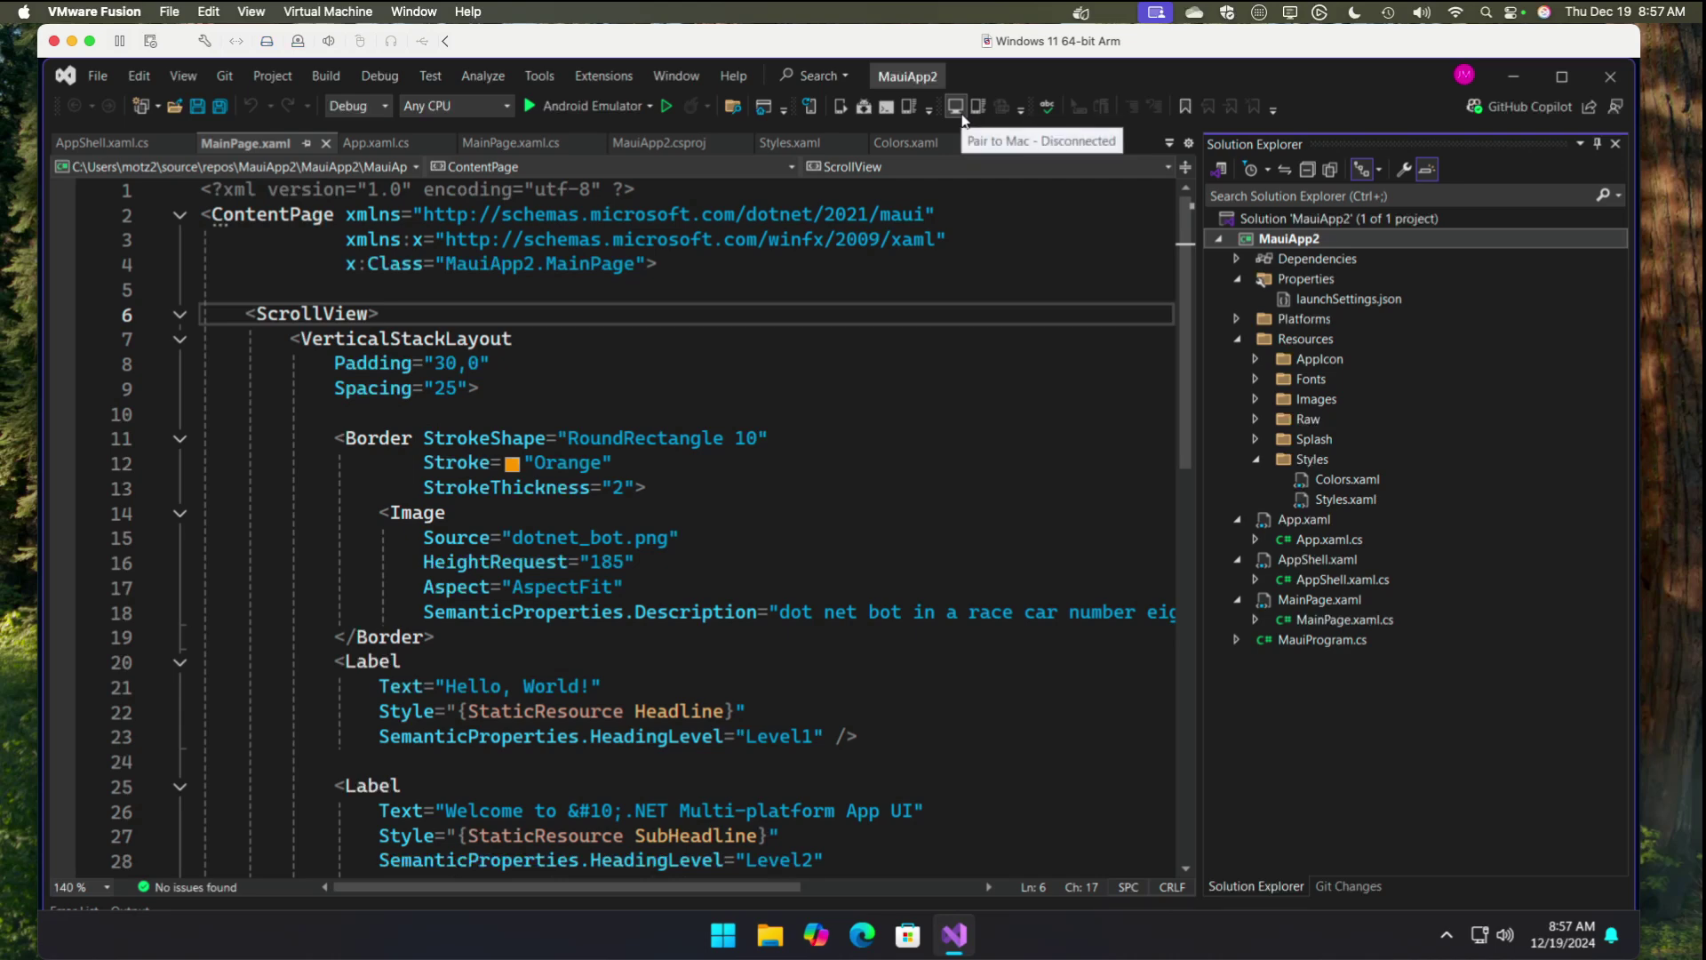
click(957, 107)
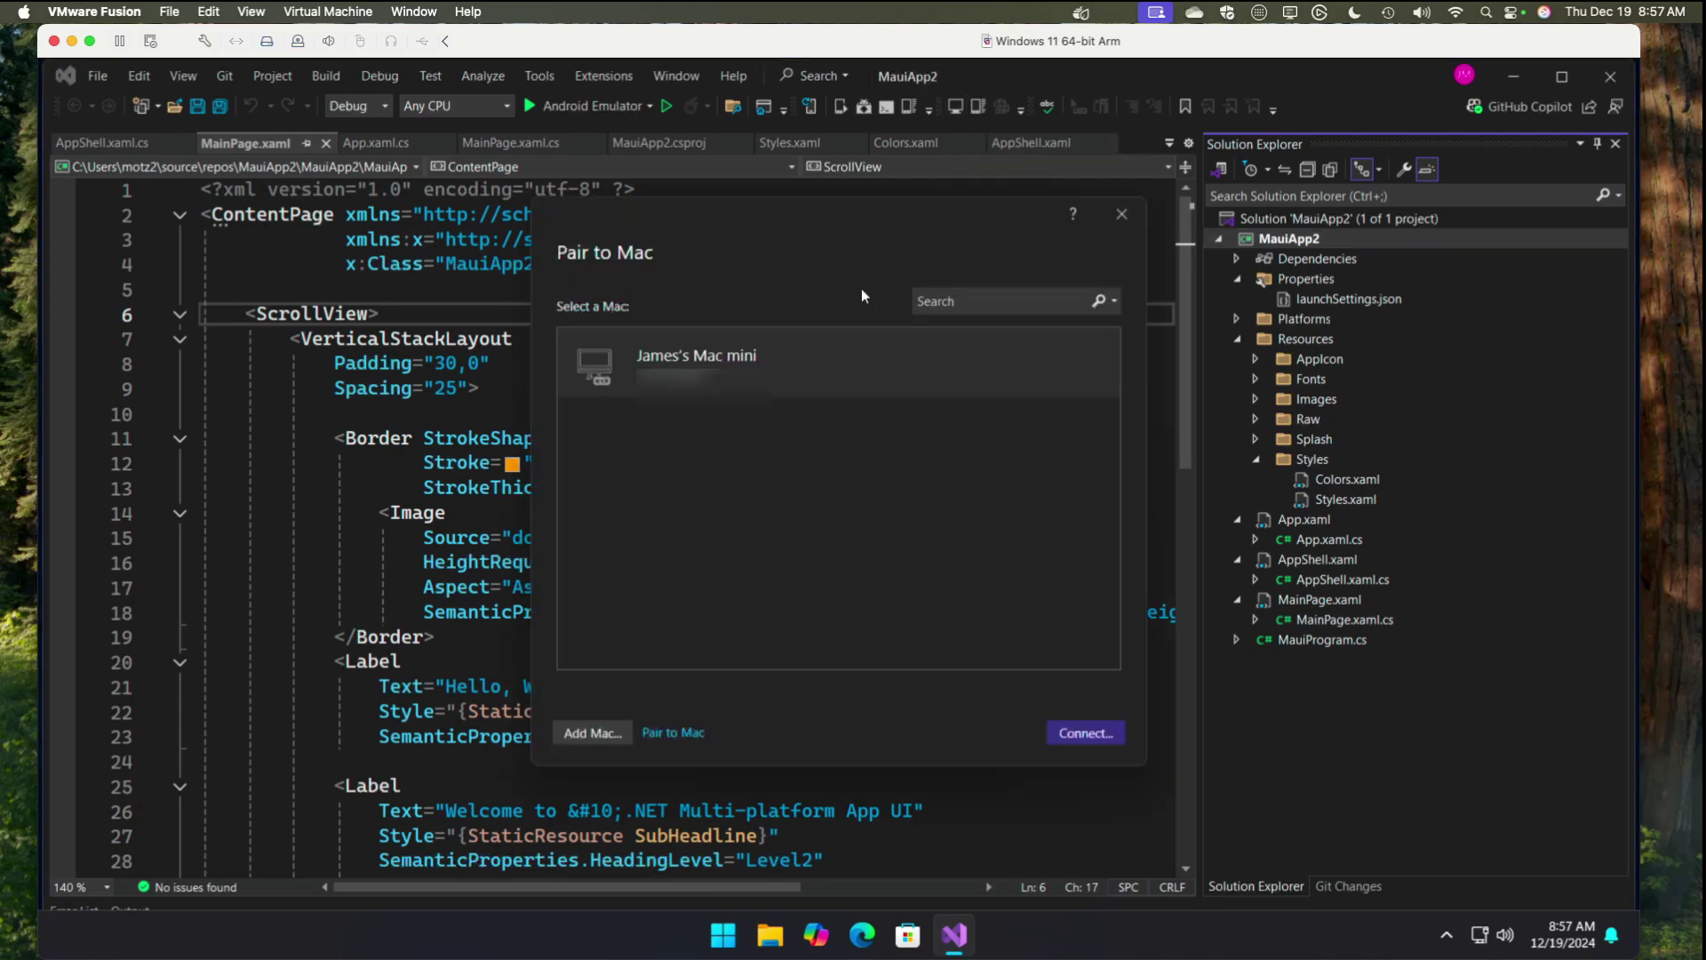
click(1119, 216)
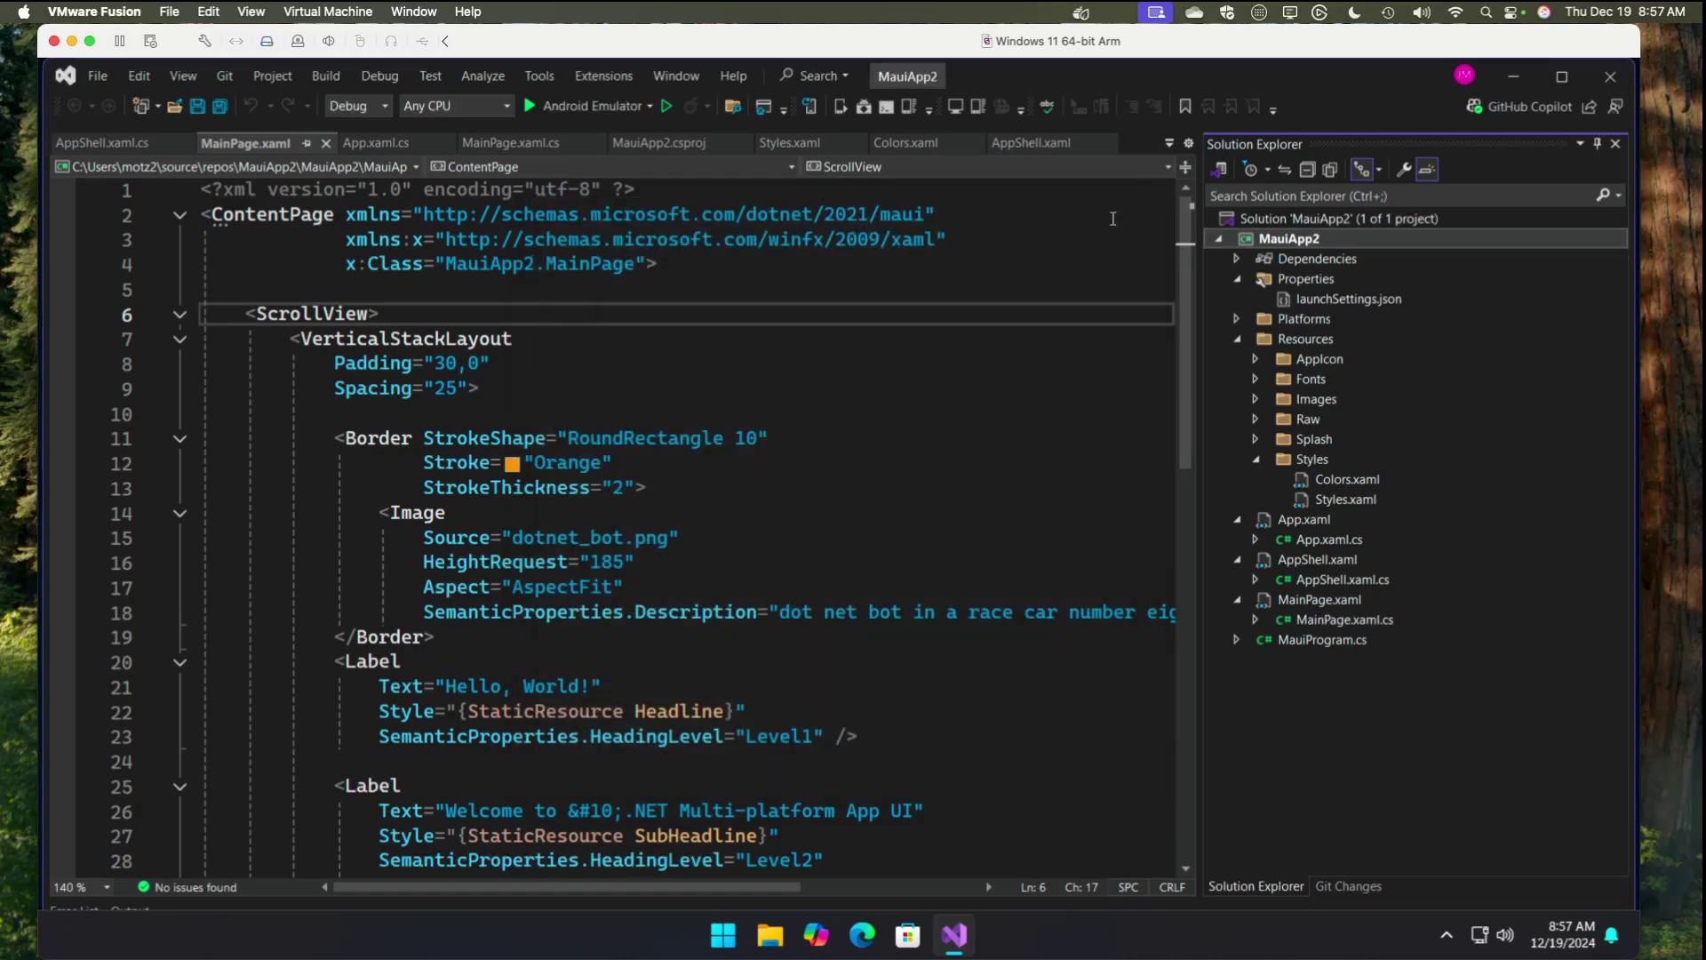